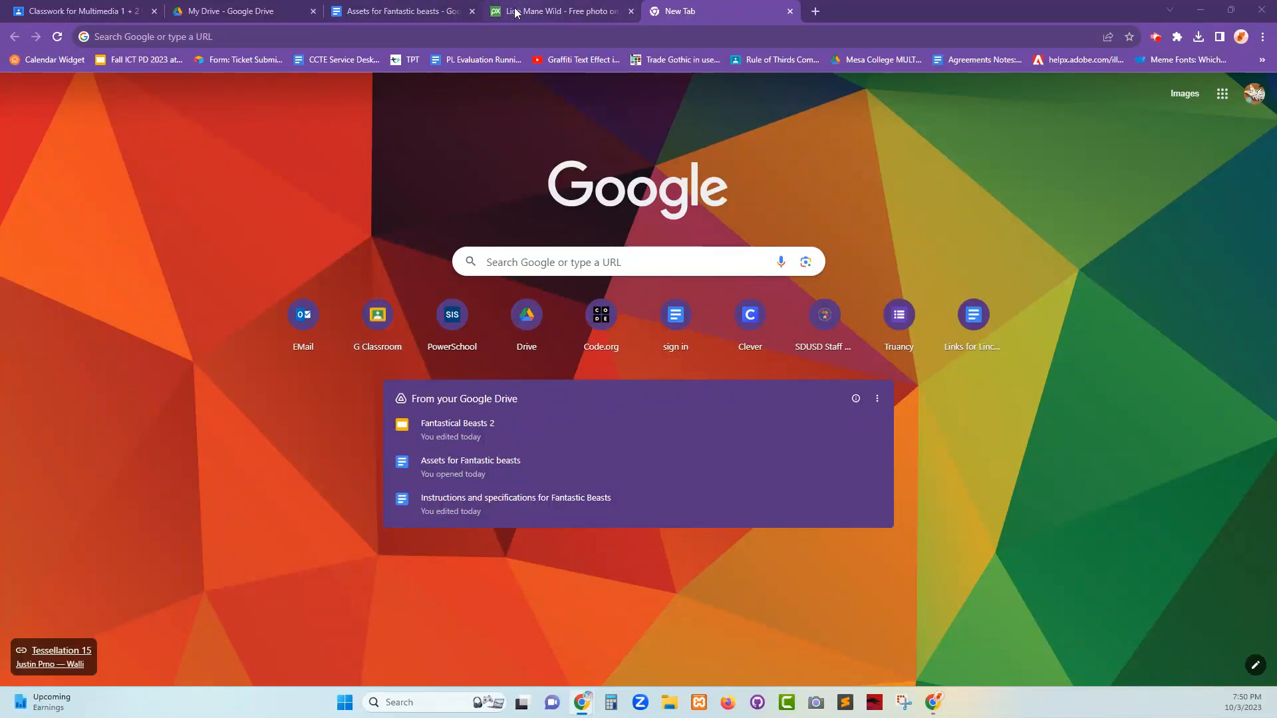
Step: Open the lionfish photo page from the Pixabay link in the Assets for Fantastic beasts document
mouse_move(413, 15)
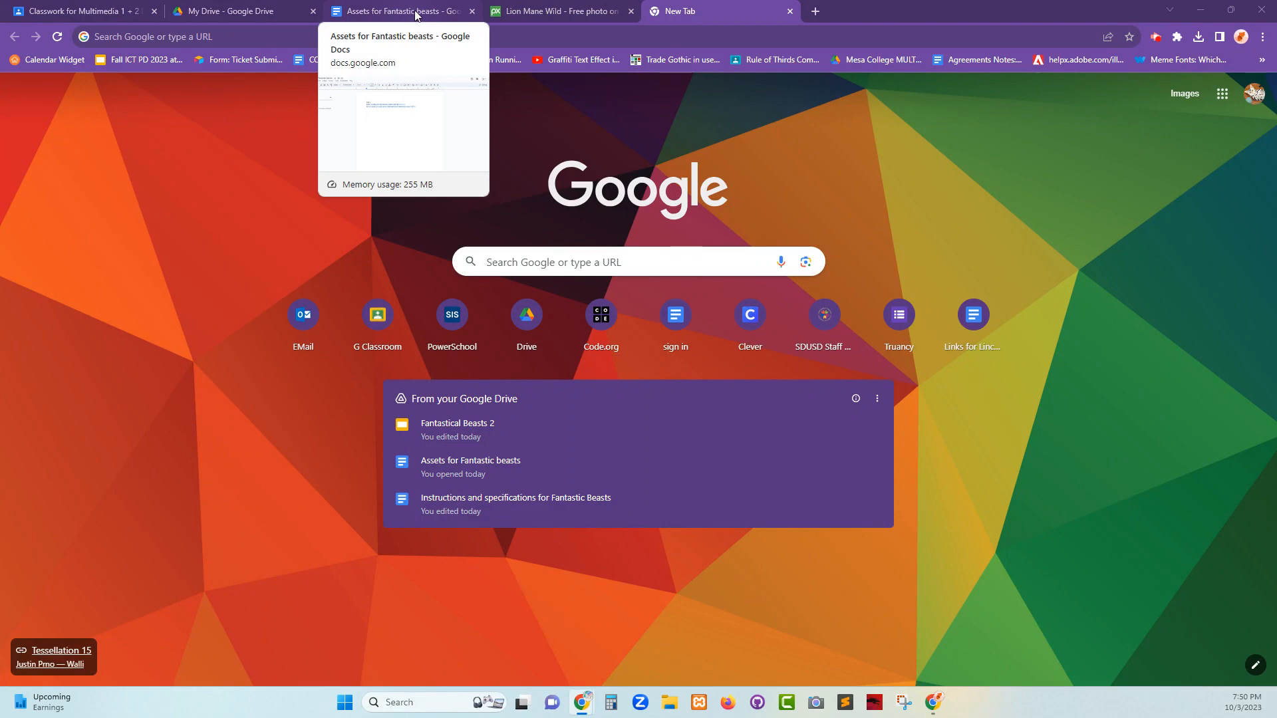
click(416, 15)
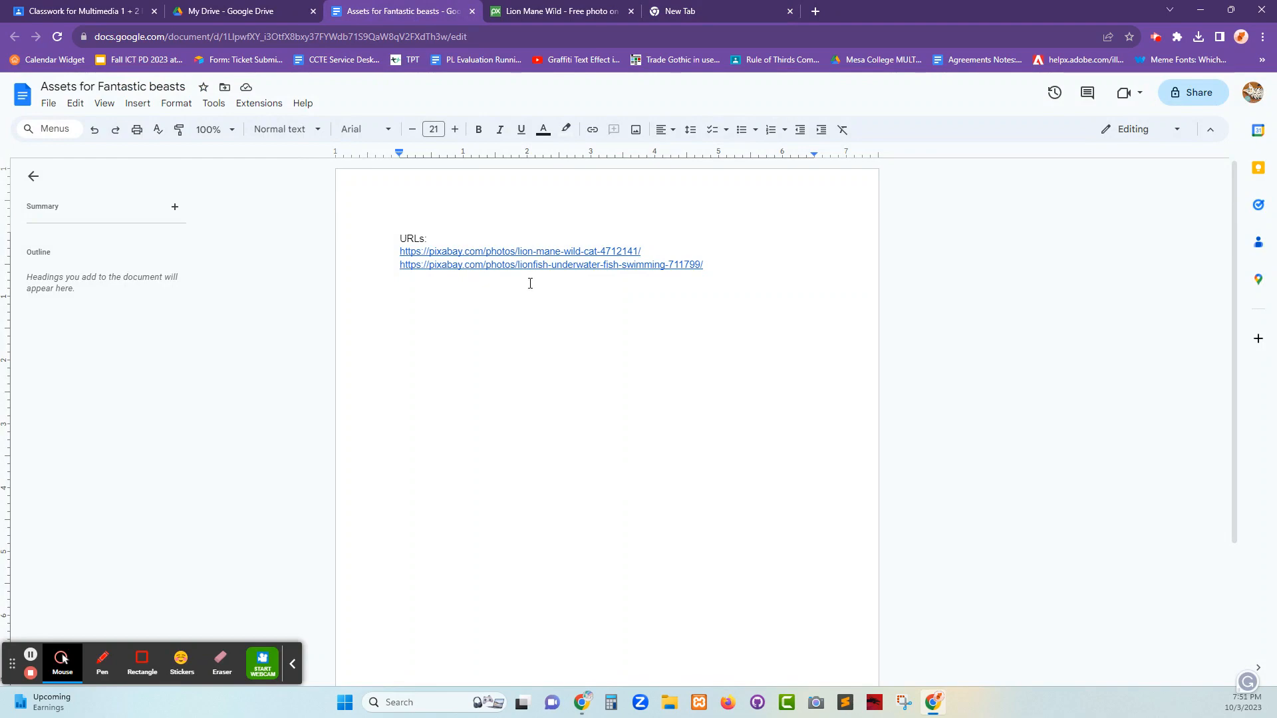
click(557, 14)
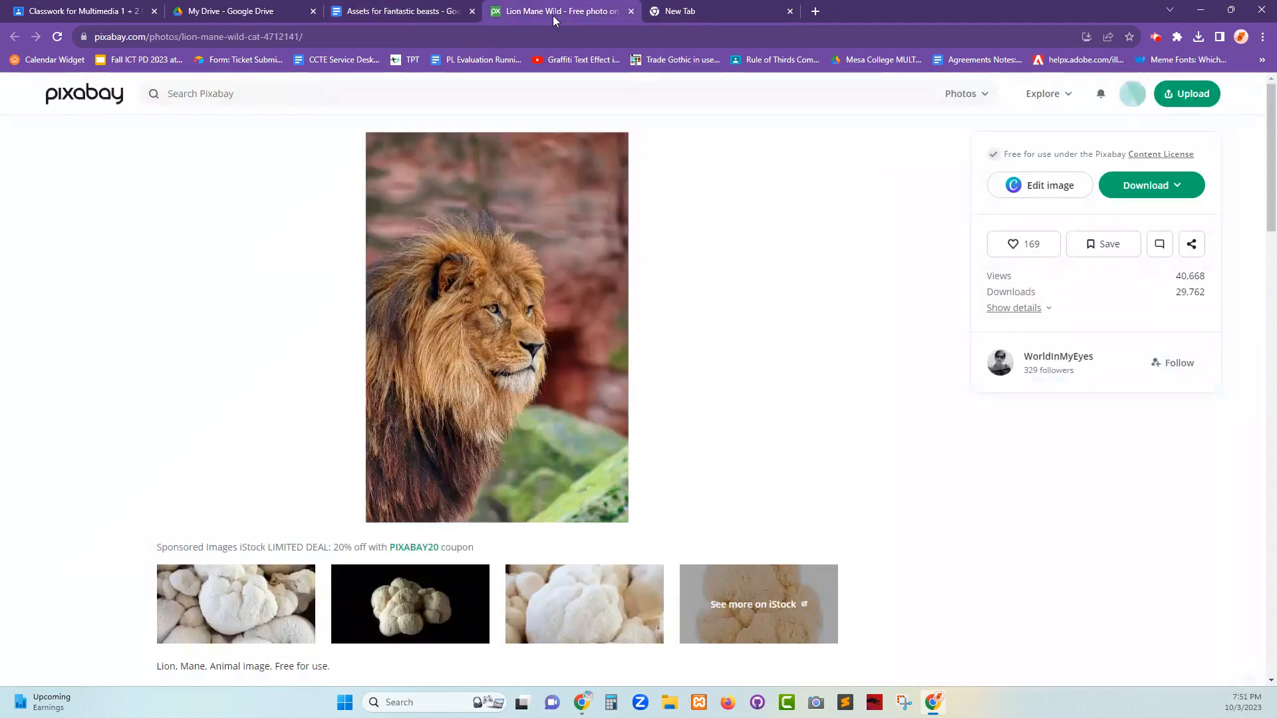
click(356, 13)
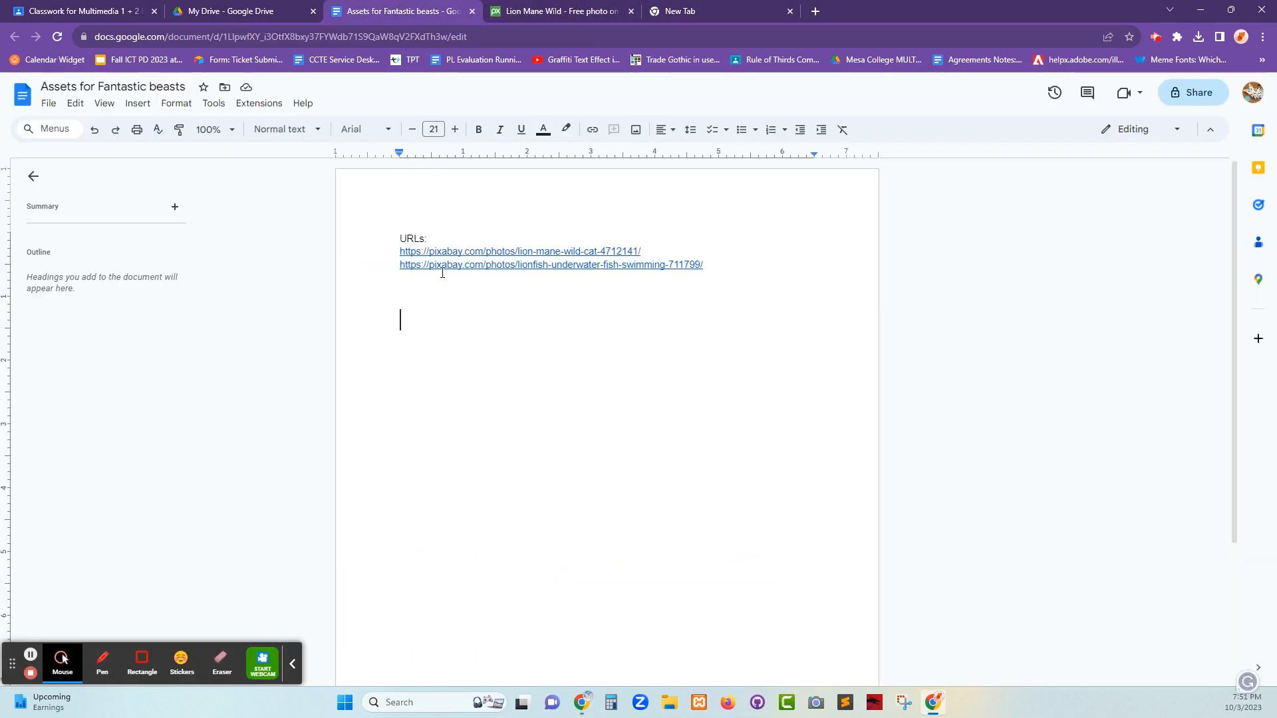
click(567, 268)
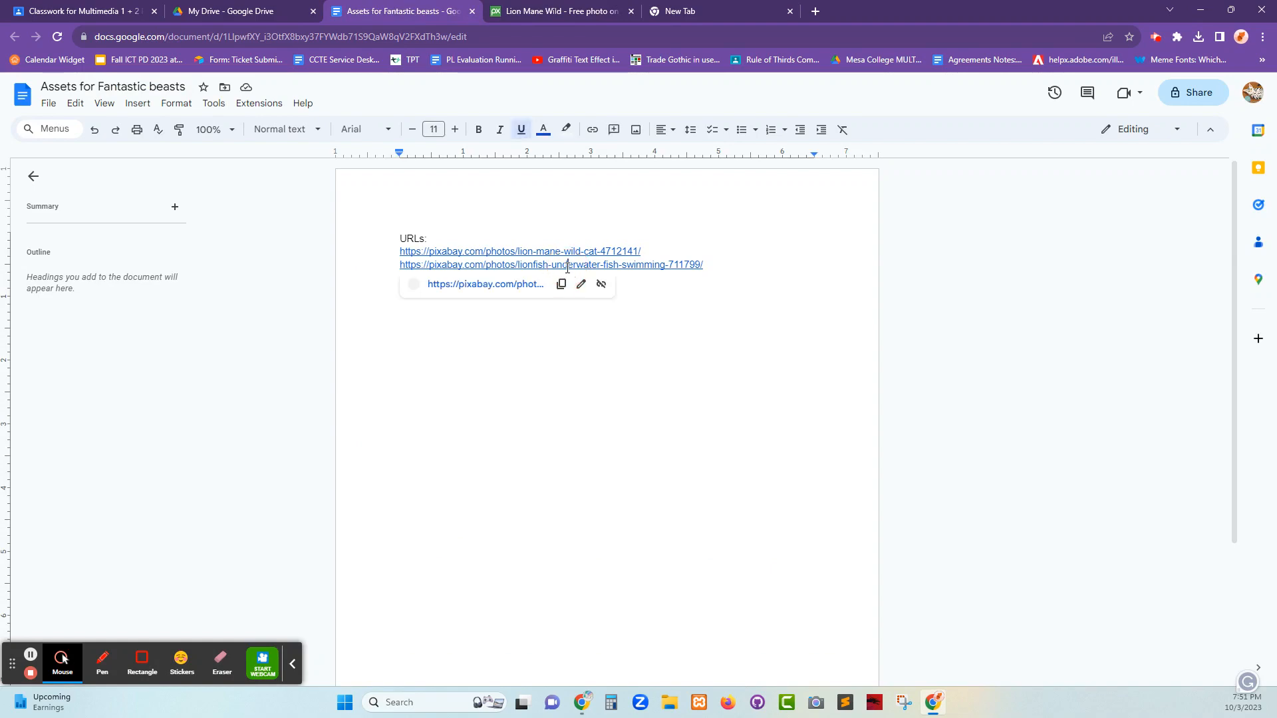
click(501, 286)
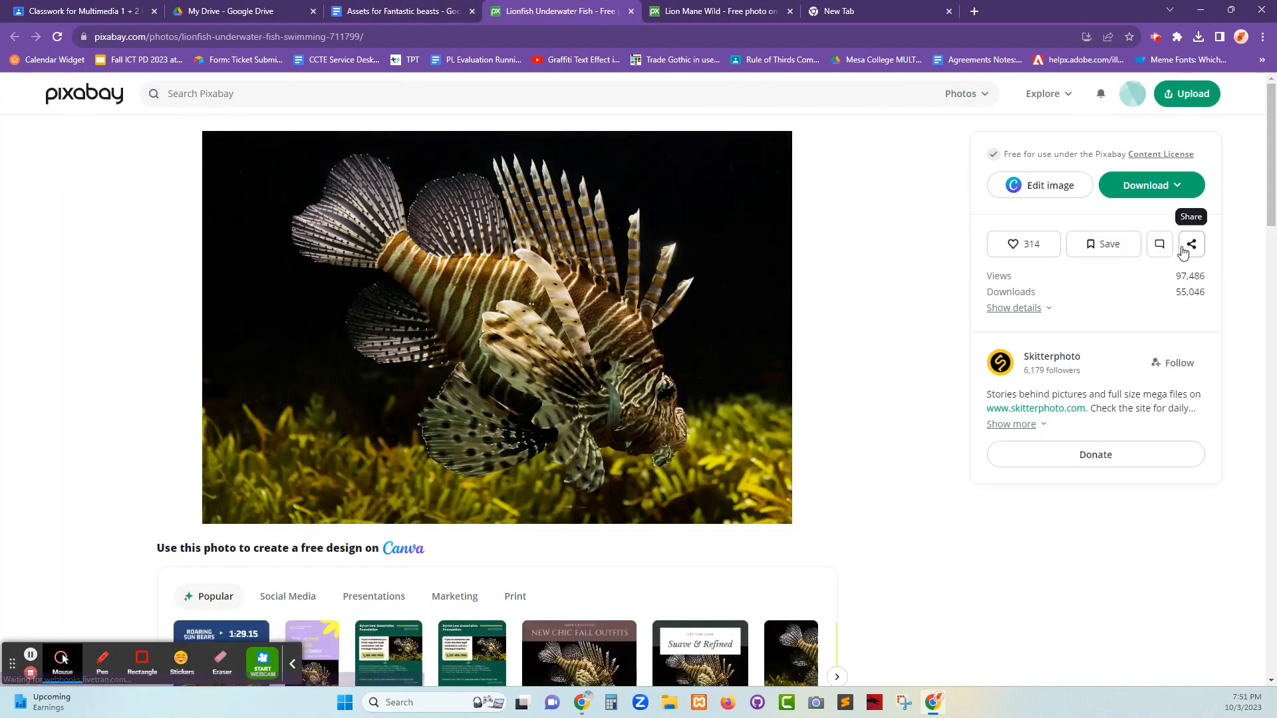
Step: Download the lionfish photo as a 4940×3289 JPG, dismiss the thank-you message and look over the lion photo's page
click(1153, 189)
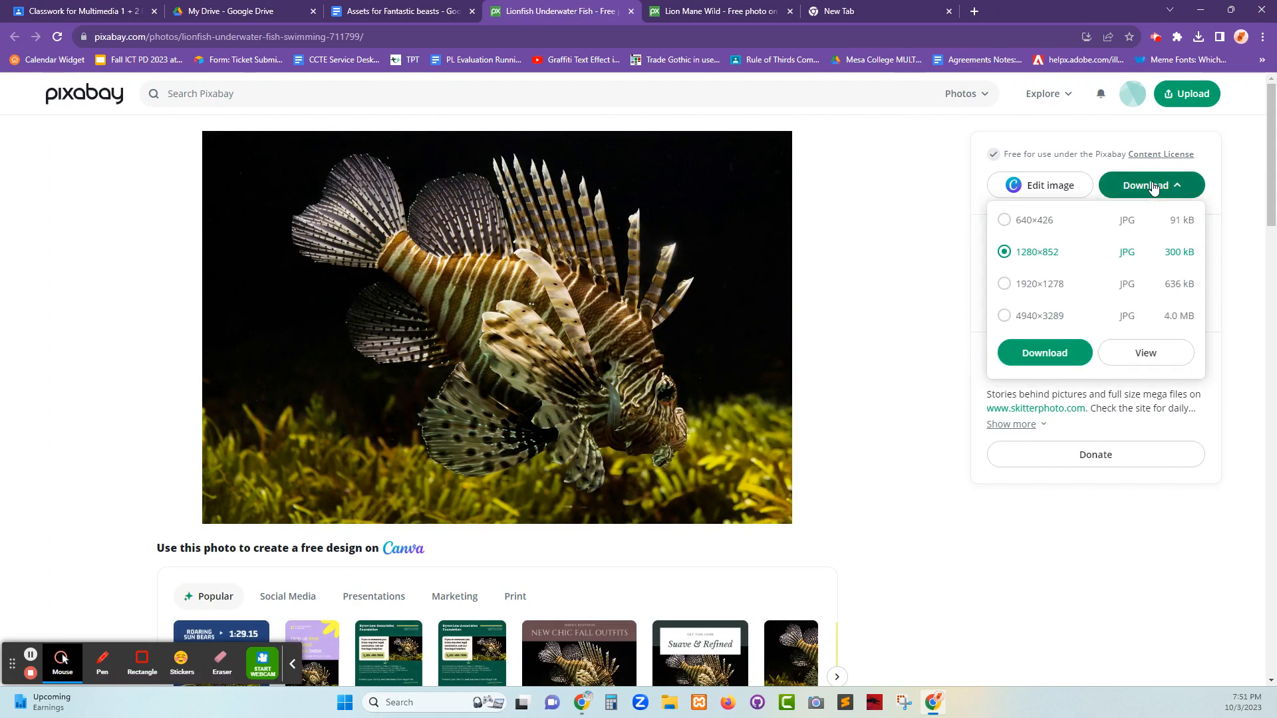
click(1037, 318)
click(1060, 363)
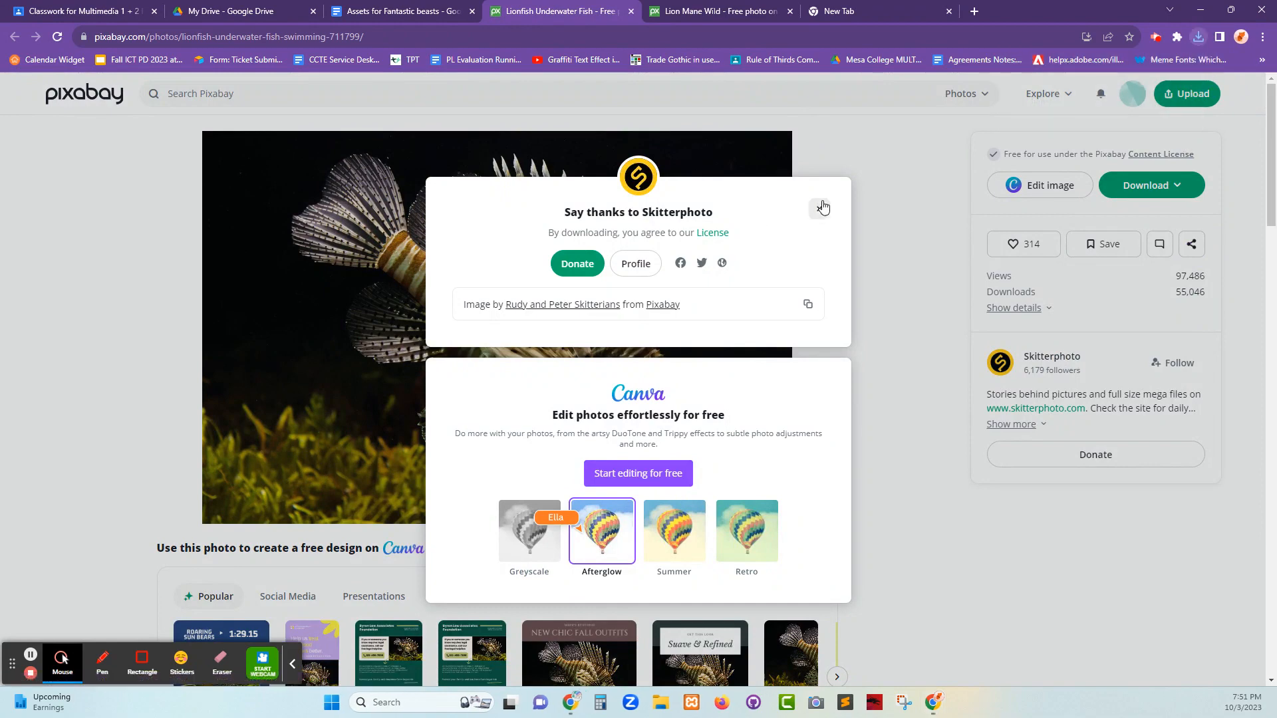
click(819, 208)
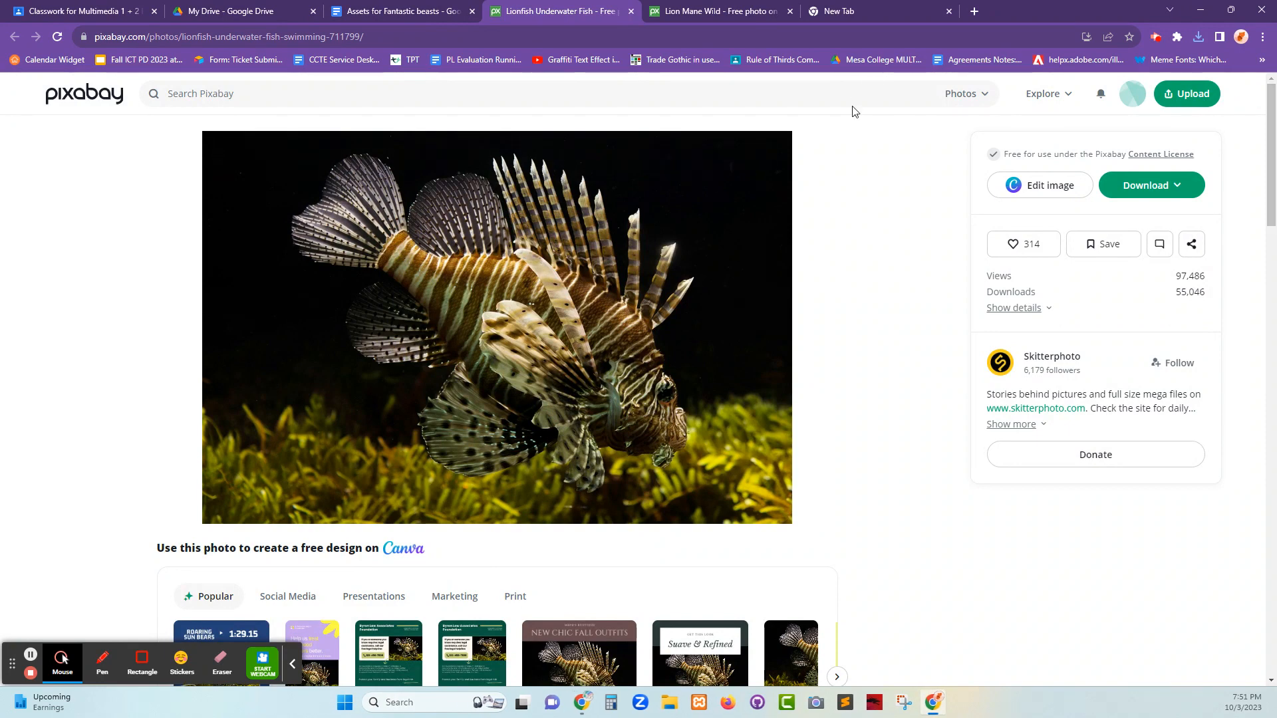
click(716, 13)
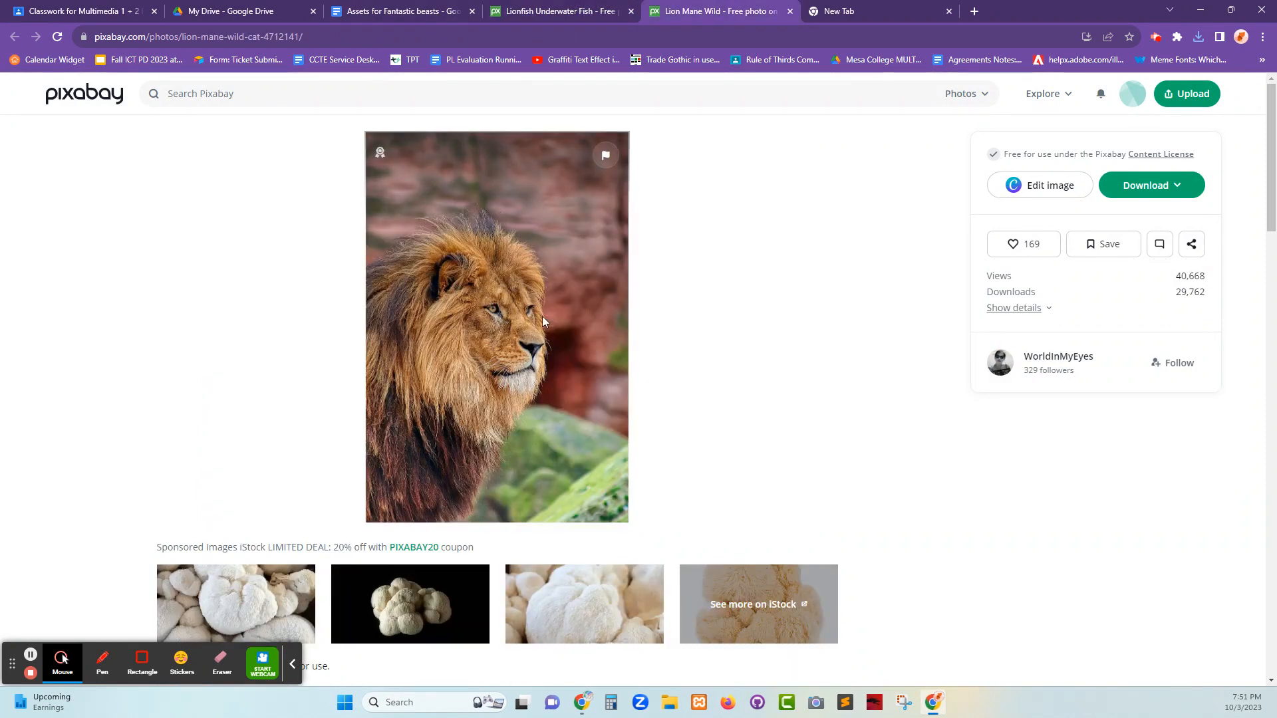
click(576, 20)
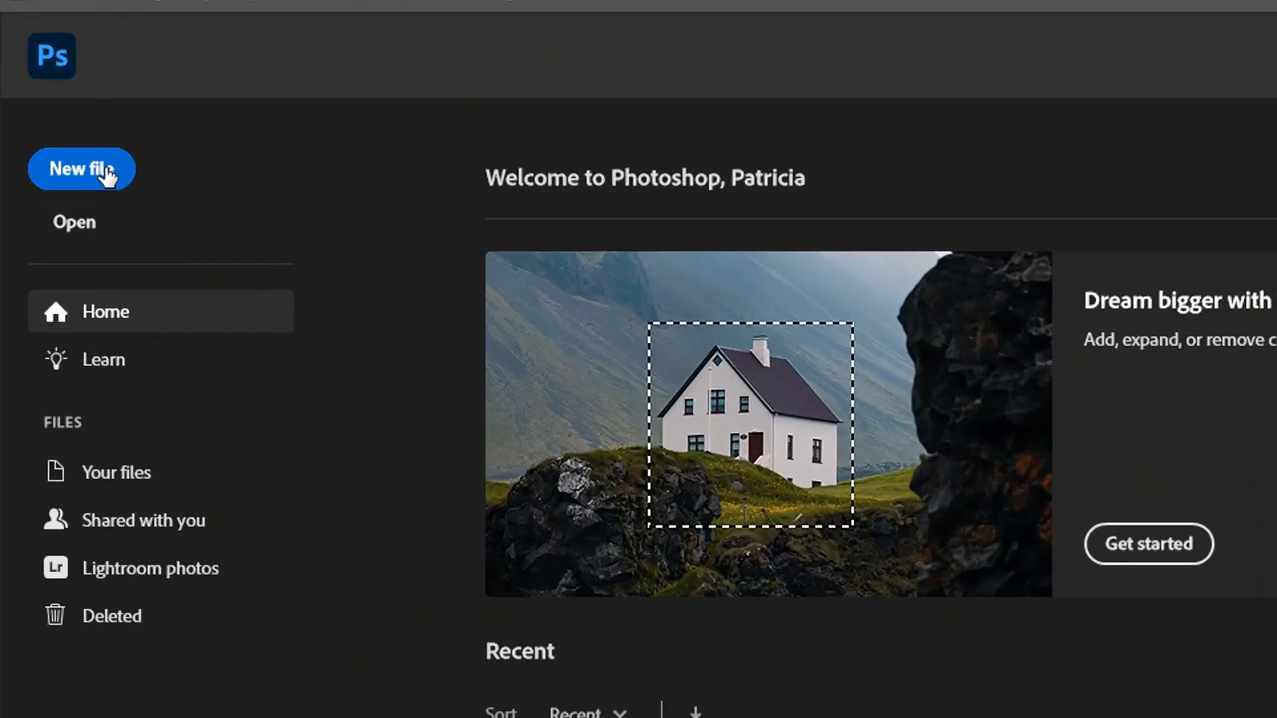
Step: Switch to Photoshop and start a new file named with the first name, last initial and FantasticBeast, separated by underscores
click(95, 173)
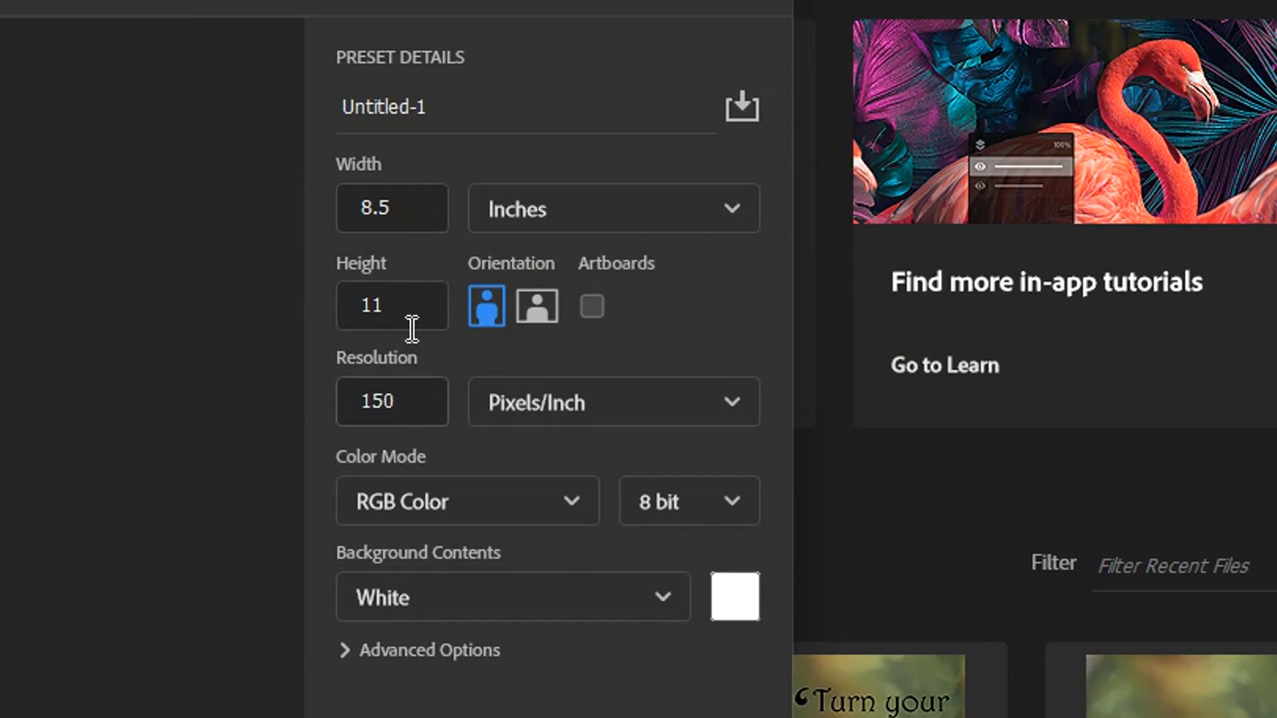
click(457, 93)
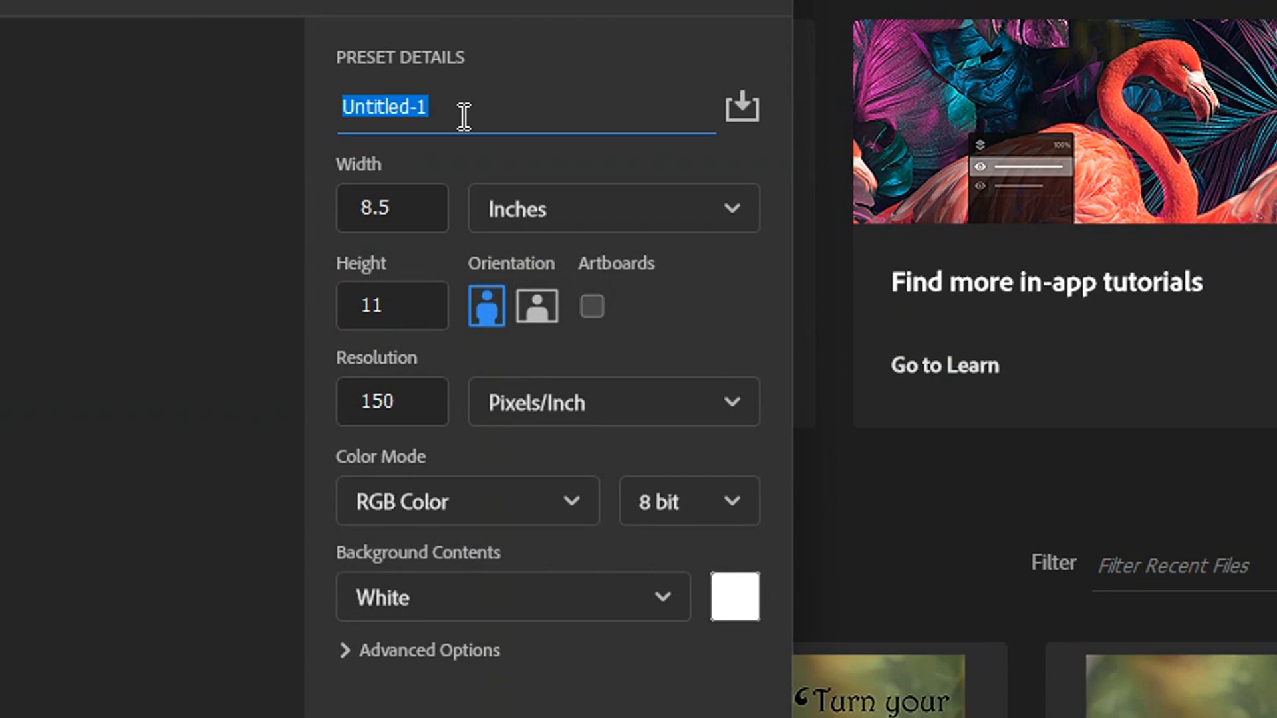
text(Trish)
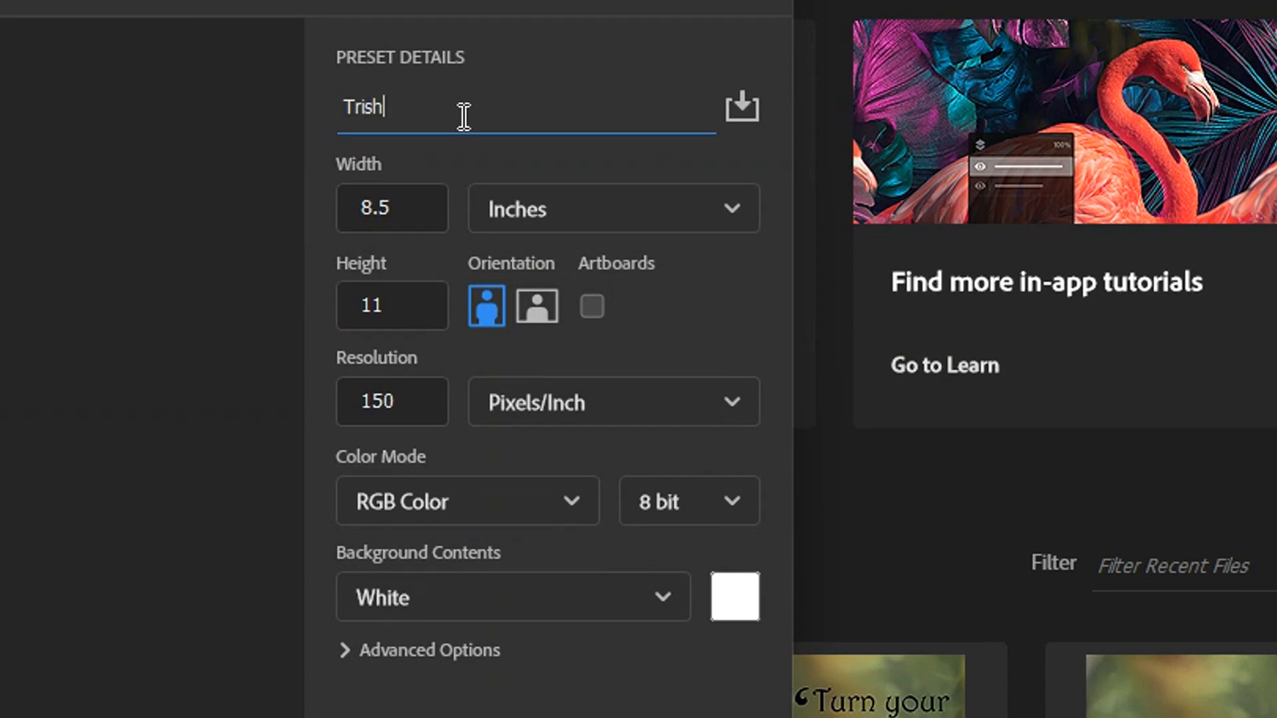
text(_)
text(L)
text(_)
text(Fan)
text(tart)
text(ic)
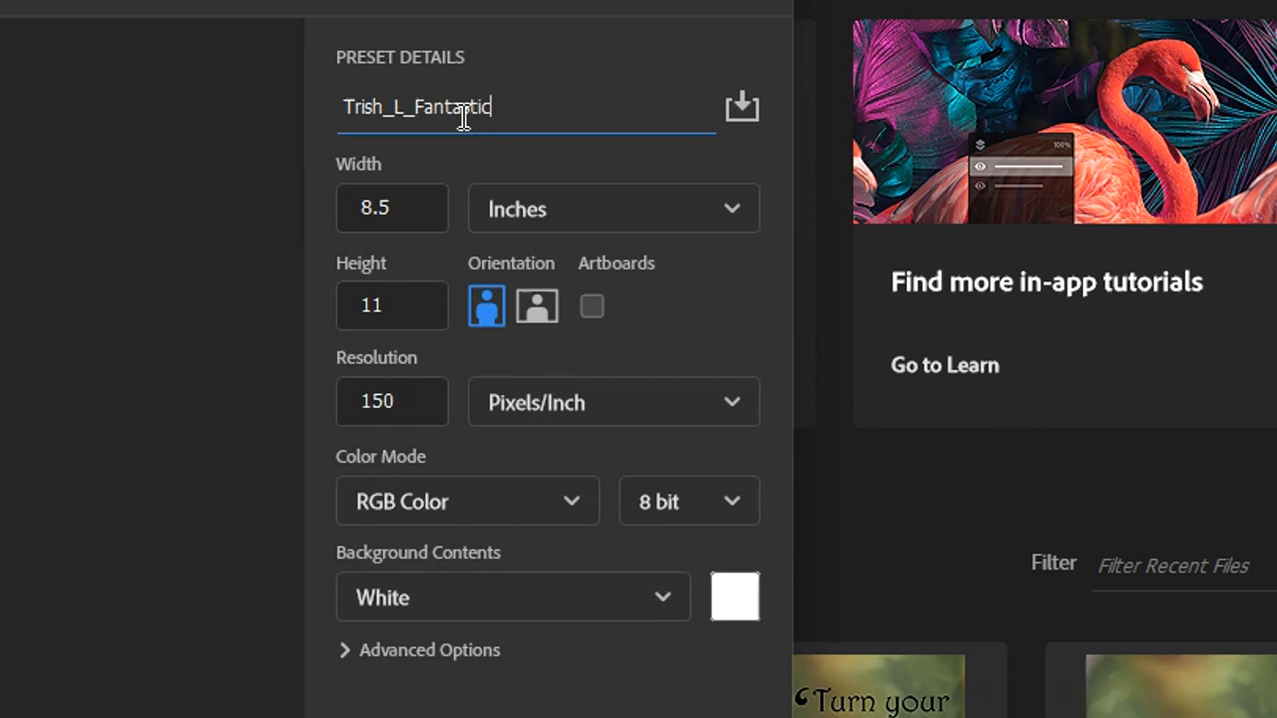
text(Beasts)
key(BackSpace)
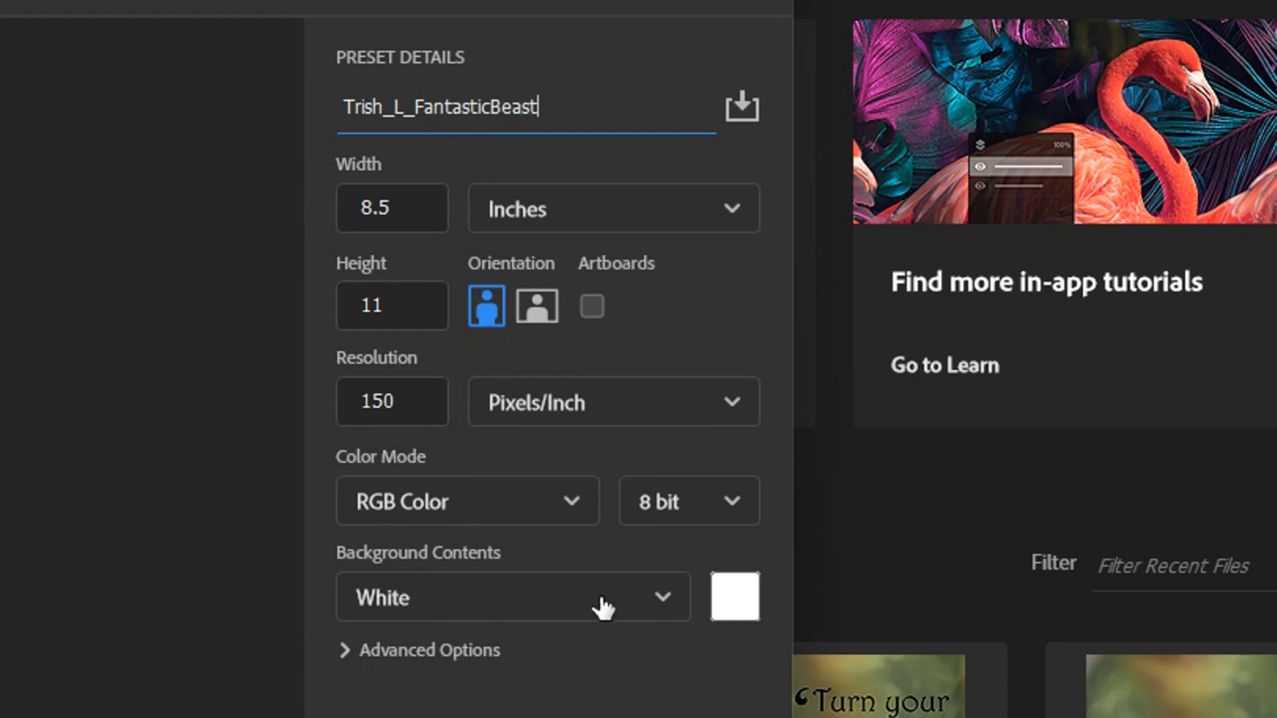
Step: Create the document at 8.5 × 11 inches and 150 pixels/inch in RGB Color with a white background
click(418, 400)
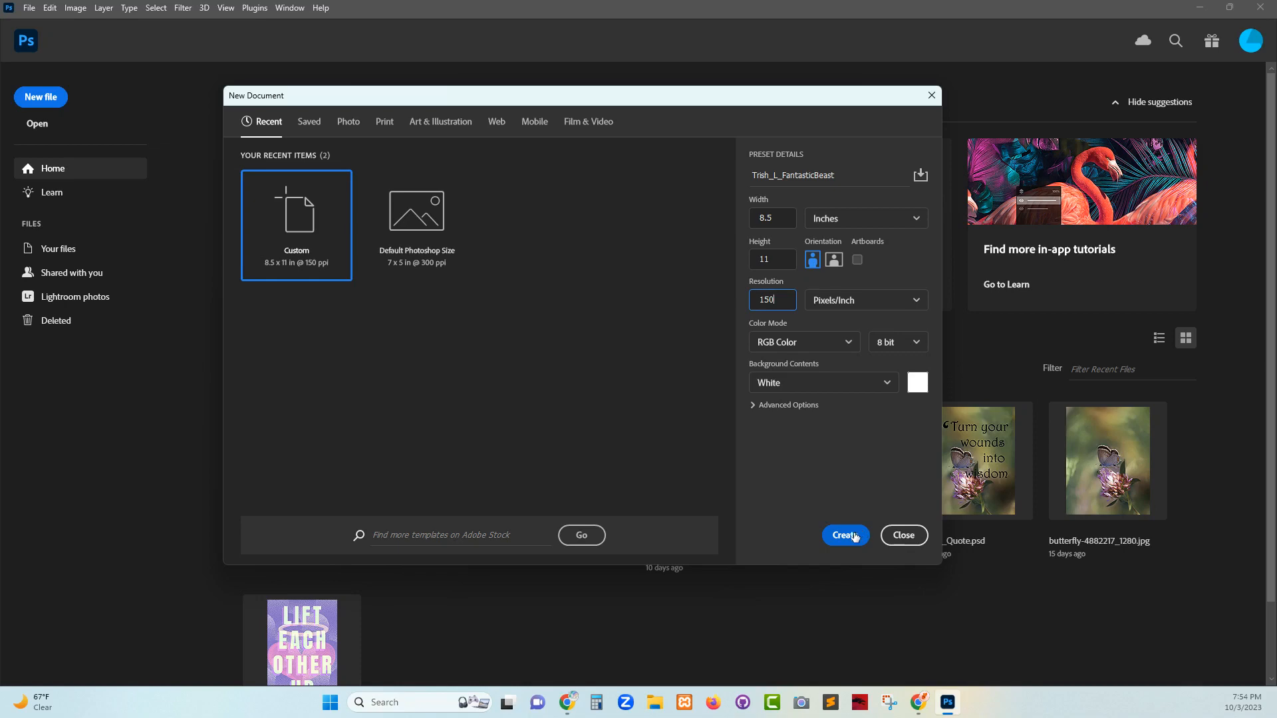
click(854, 538)
click(854, 538)
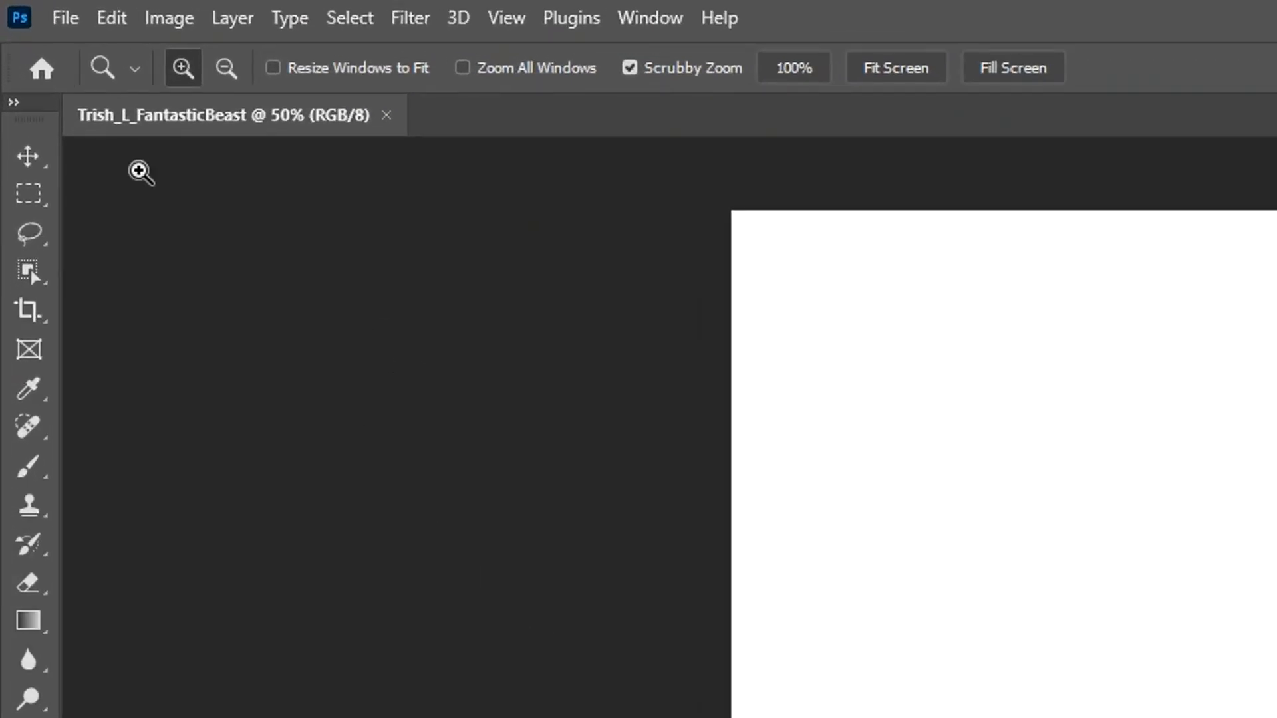
Step: Rotate the blank canvas by 90° into landscape orientation
click(178, 18)
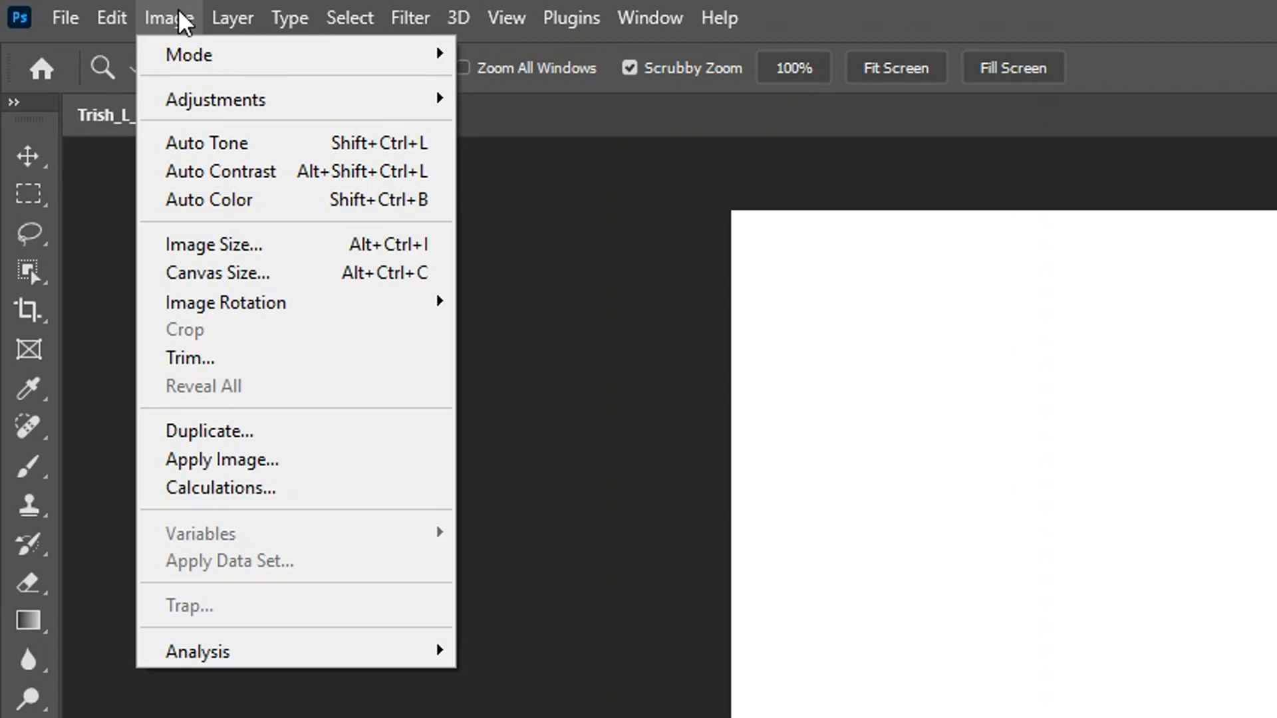
mouse_move(236, 302)
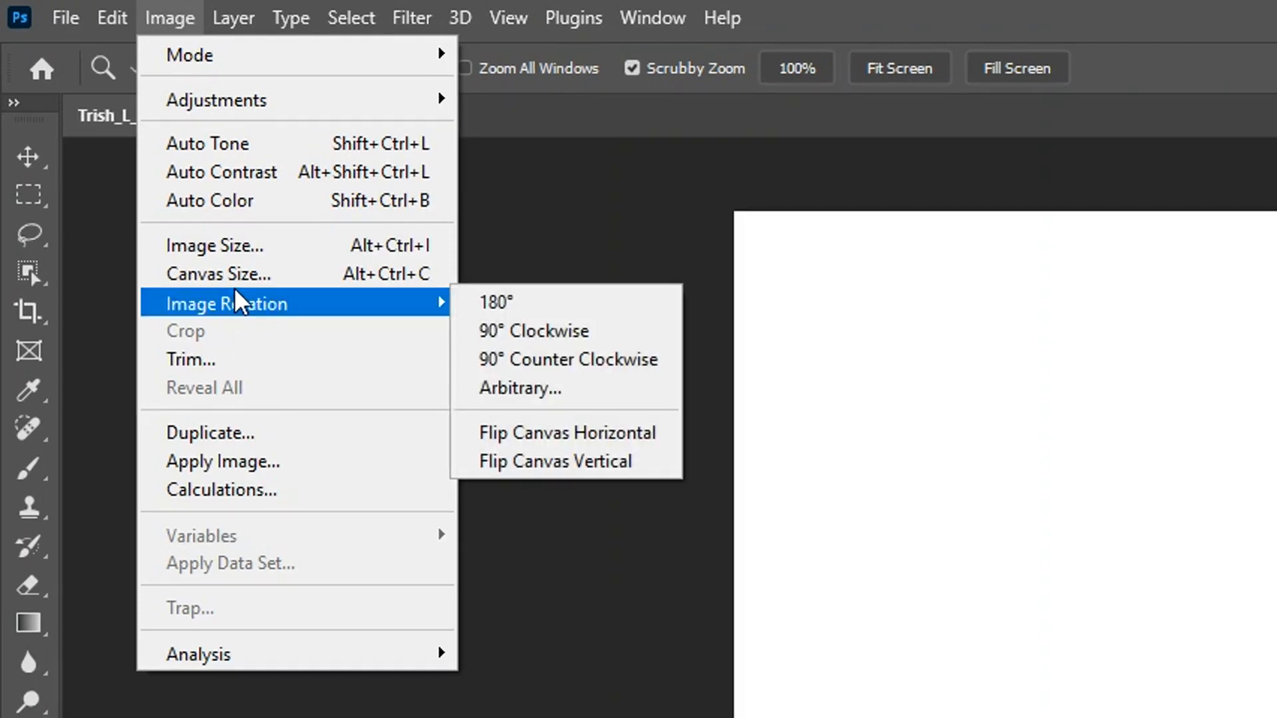
click(582, 344)
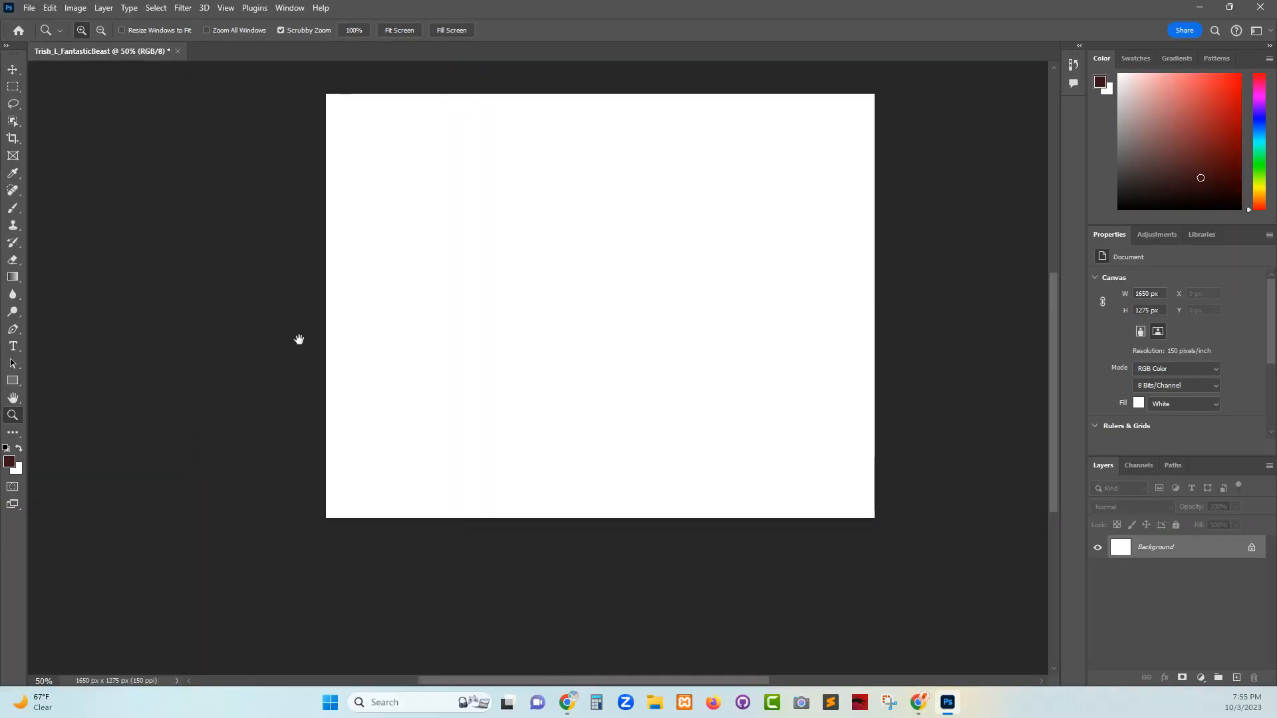
drag(300, 339, 221, 430)
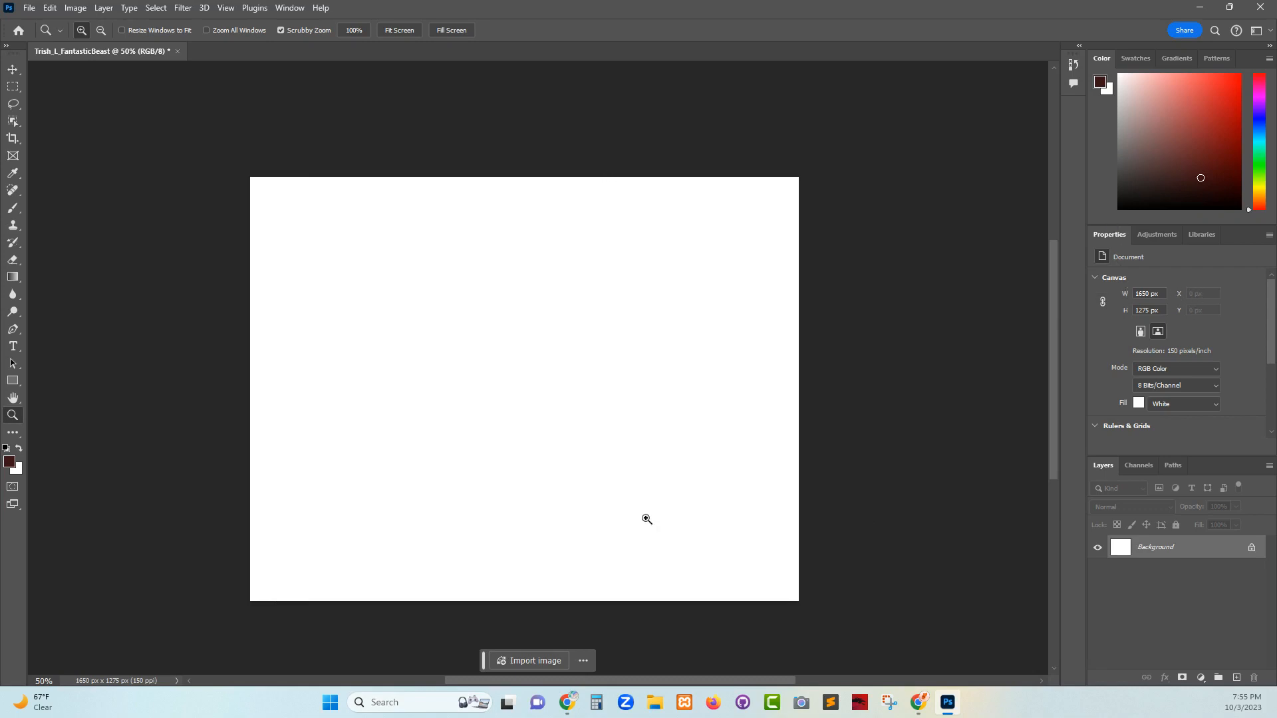
right_click(646, 497)
click(759, 273)
Step: Place lionfish-711799.jpg from the Downloads folder into the document as an embedded image
click(30, 8)
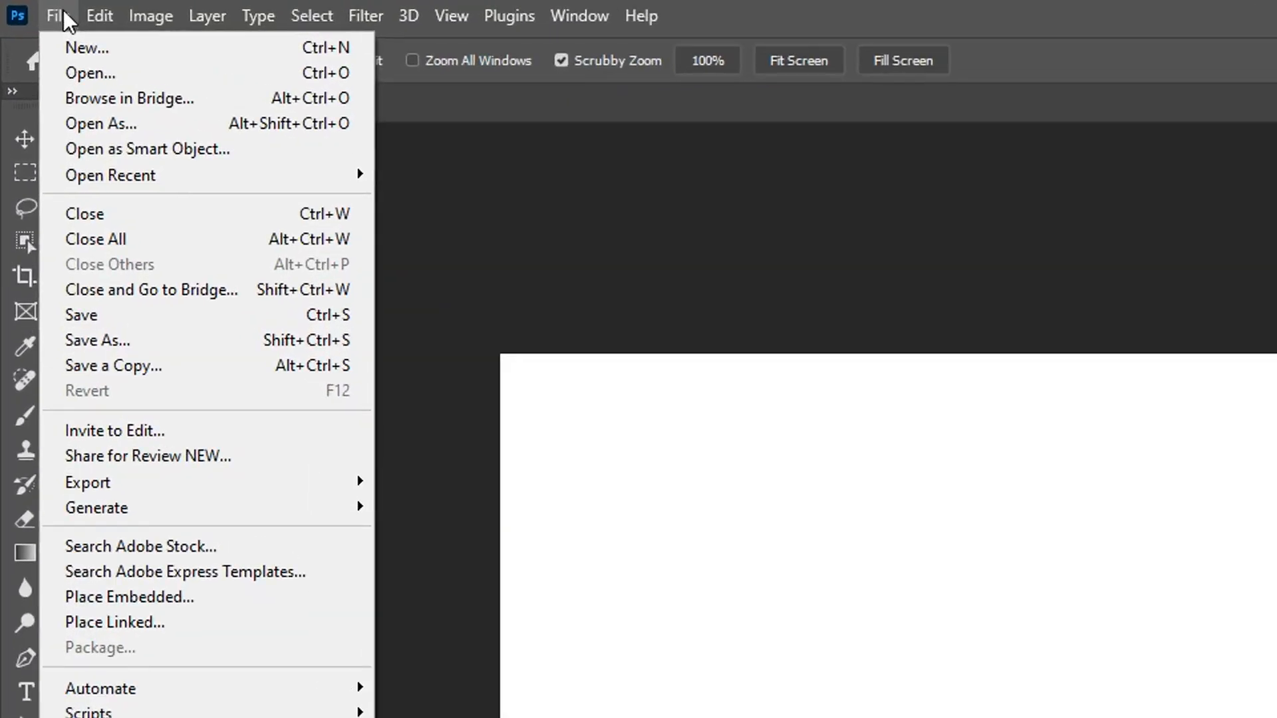
click(162, 588)
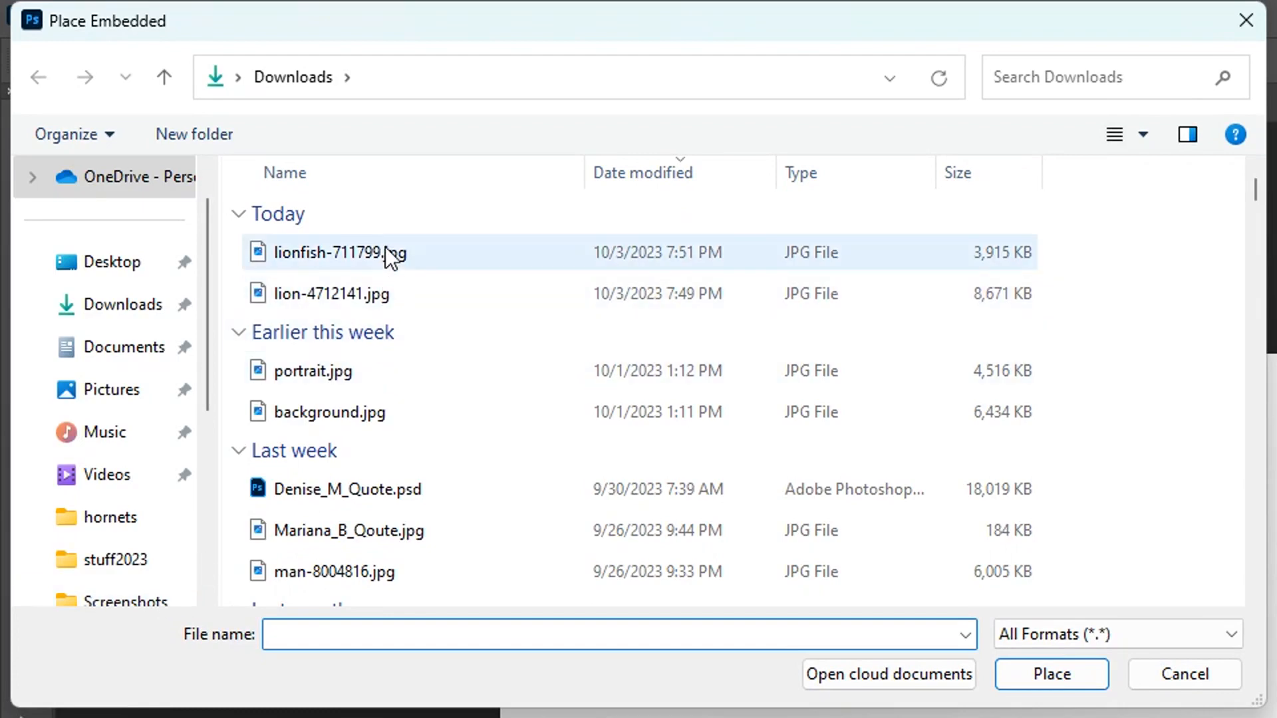
click(389, 256)
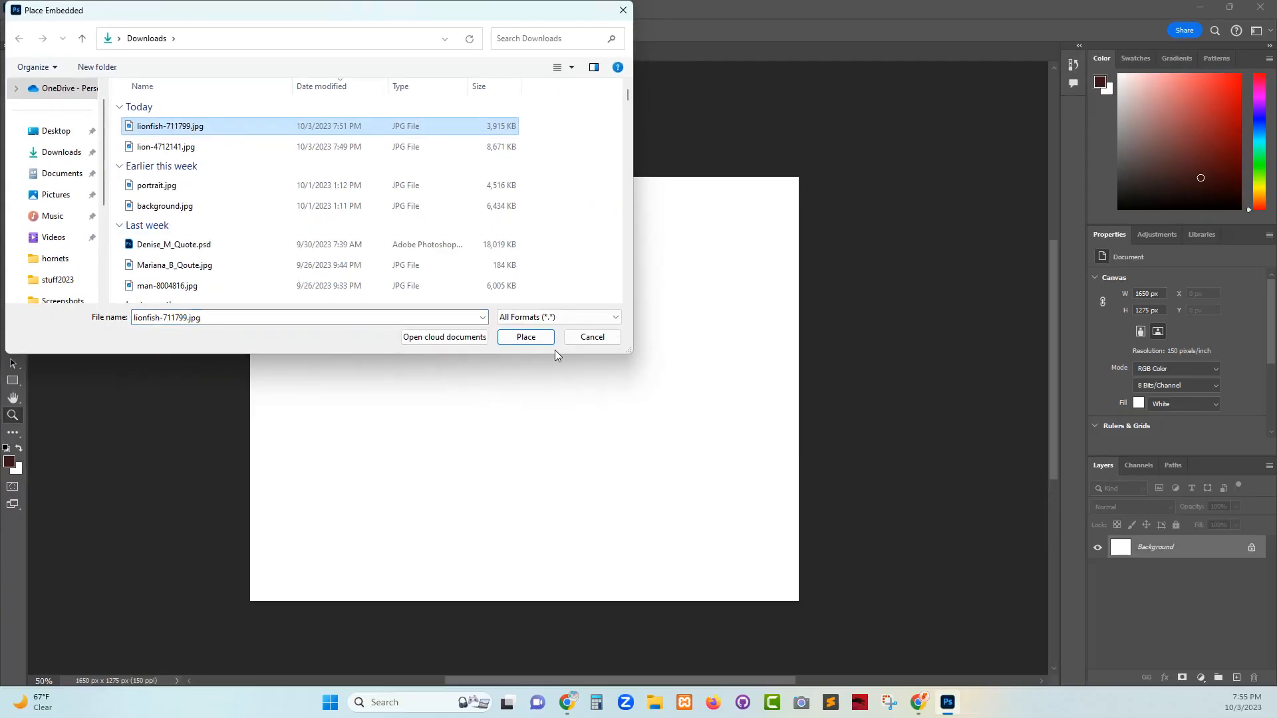
click(526, 338)
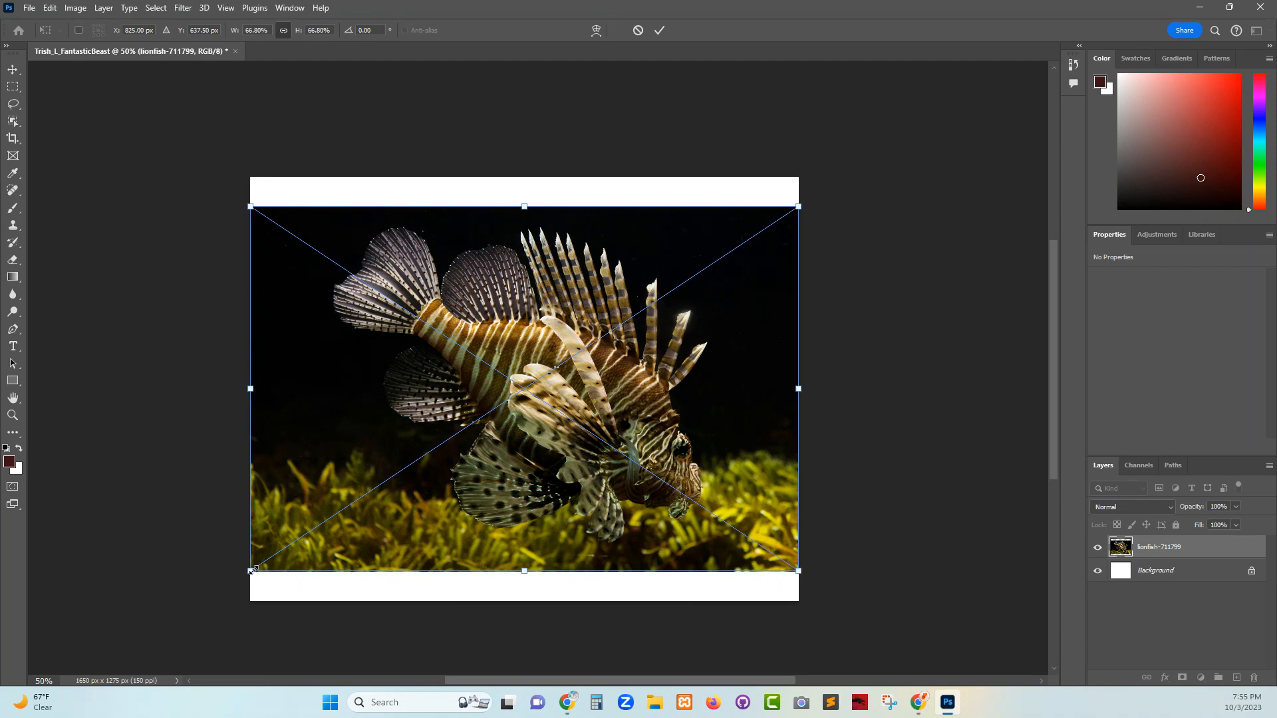
Step: Enlarge the placed lionfish image proportionally to about 80% so it covers the whole canvas, and commit the transform
drag(251, 570, 201, 604)
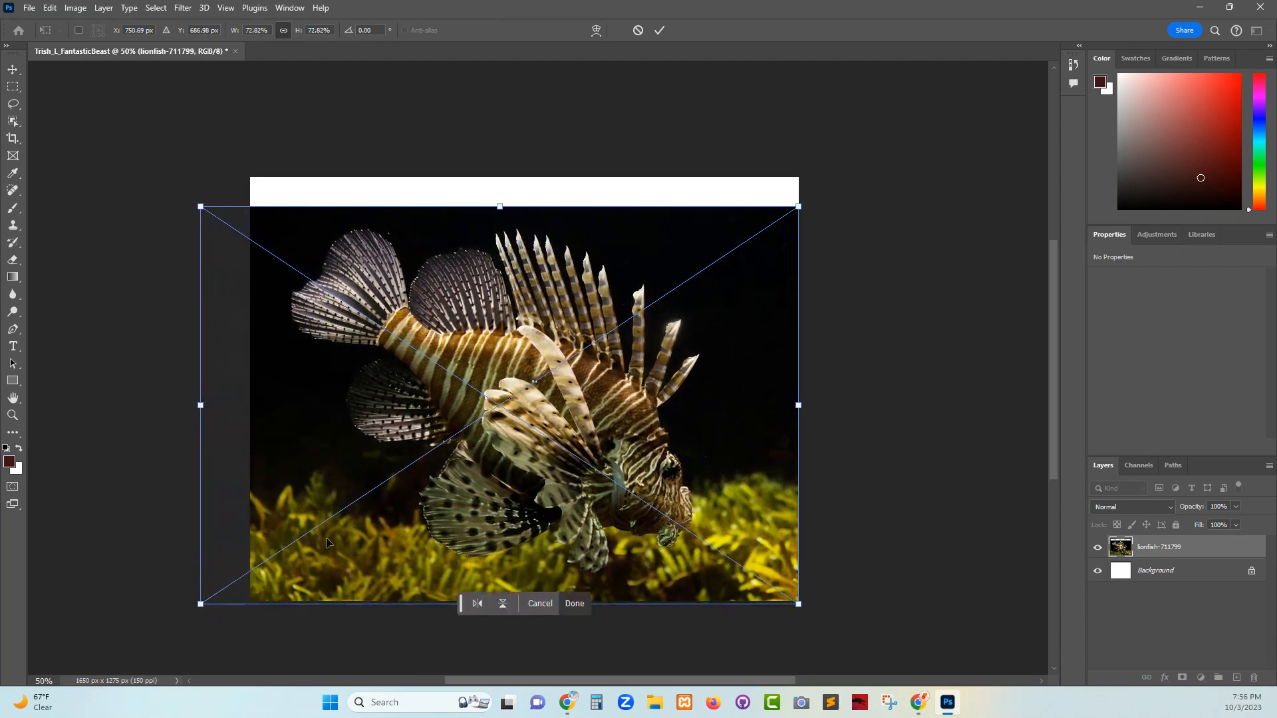
drag(798, 207, 847, 158)
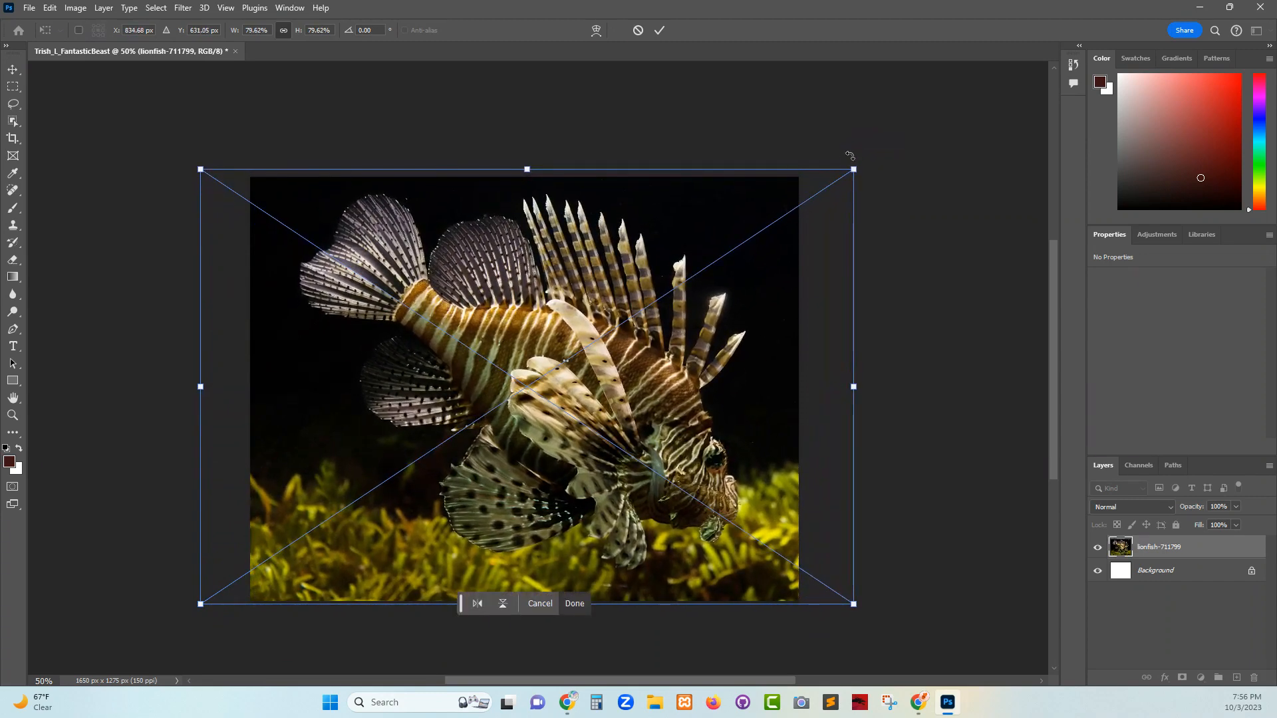
key(Return)
key(z)
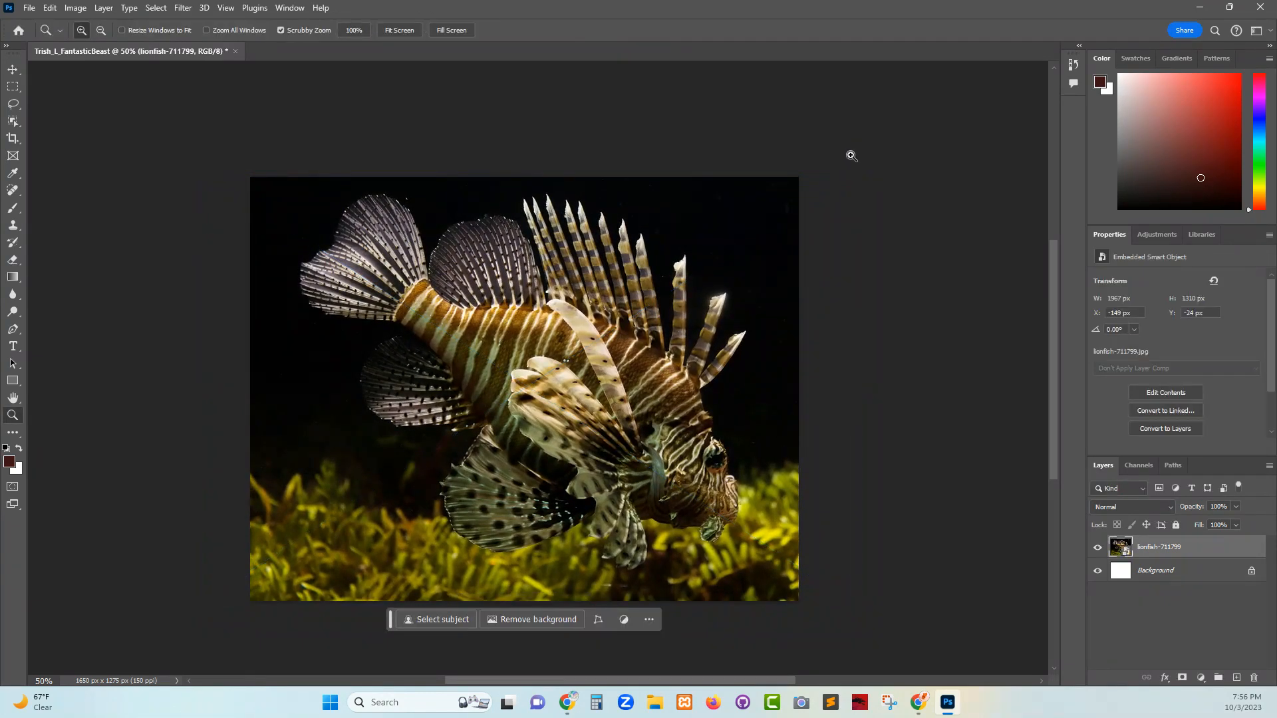
Step: Move the lionfish image to the left with the Move tool until its top and right edges align with the canvas
click(13, 69)
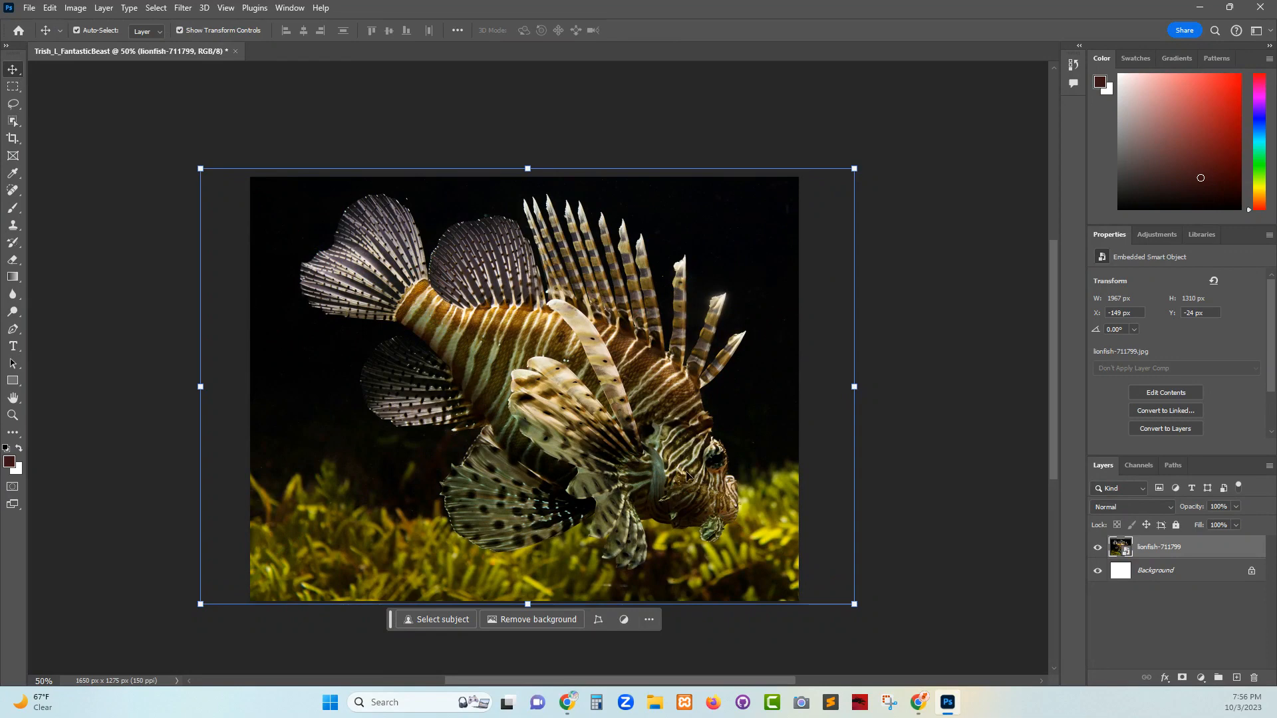
drag(652, 455, 598, 463)
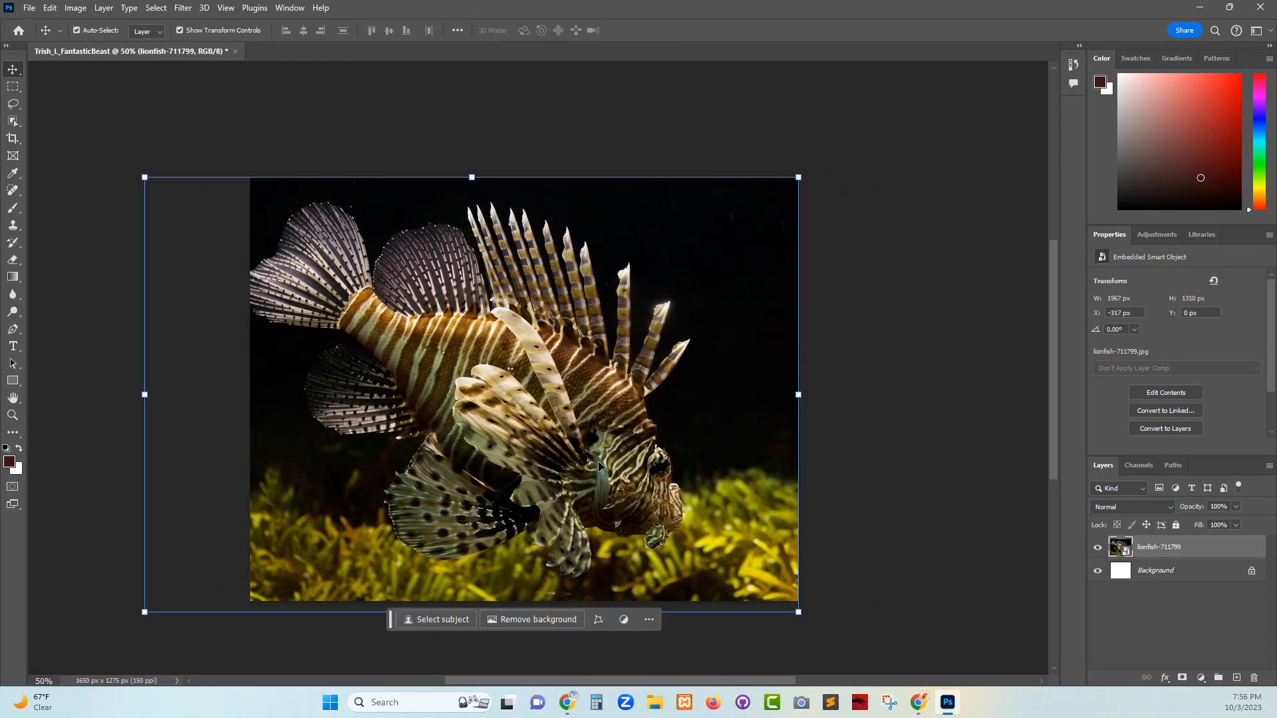
click(938, 411)
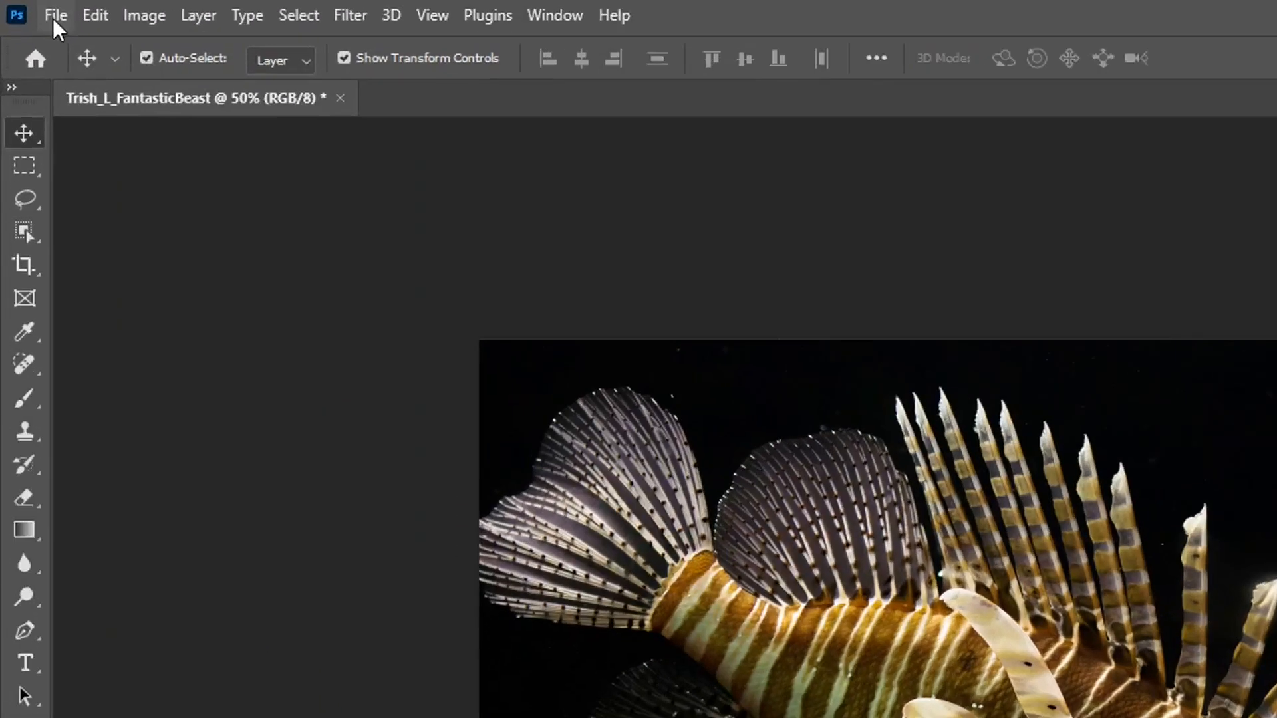
Step: Place lion-4712141.jpg from the Downloads folder as an embedded image, commit it, and position it over the front half of the lionfish
click(30, 8)
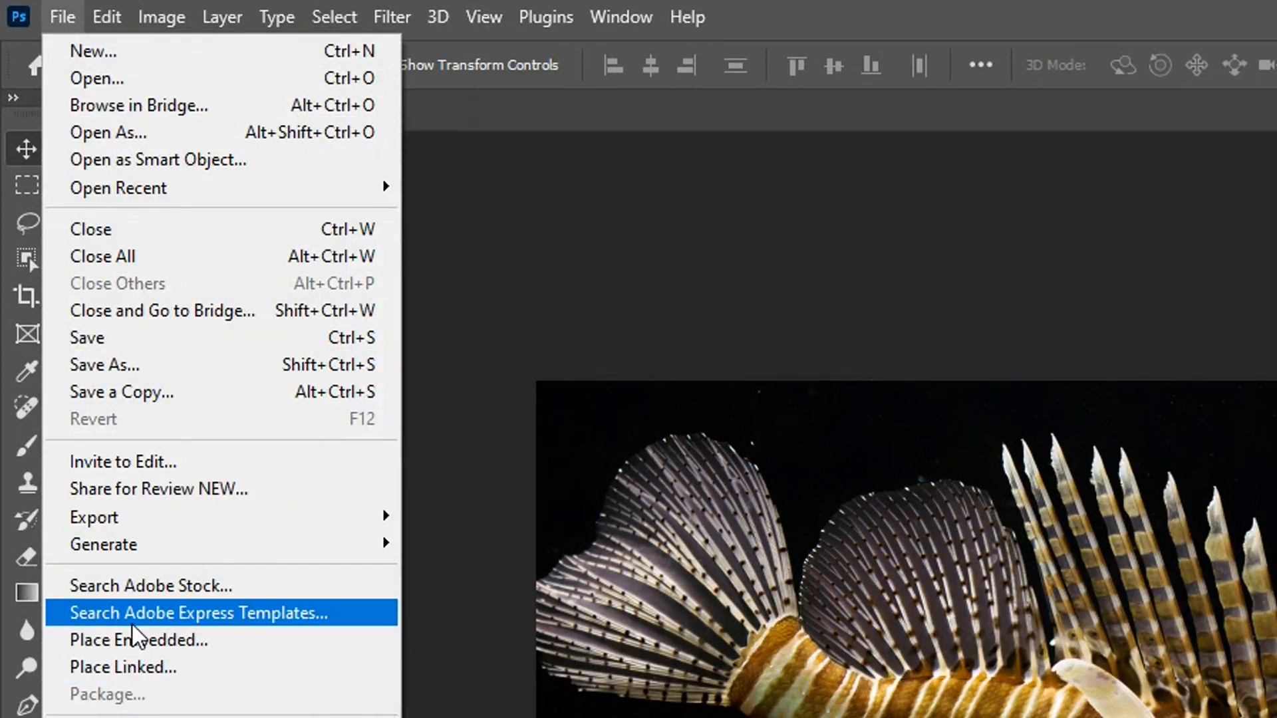
click(132, 643)
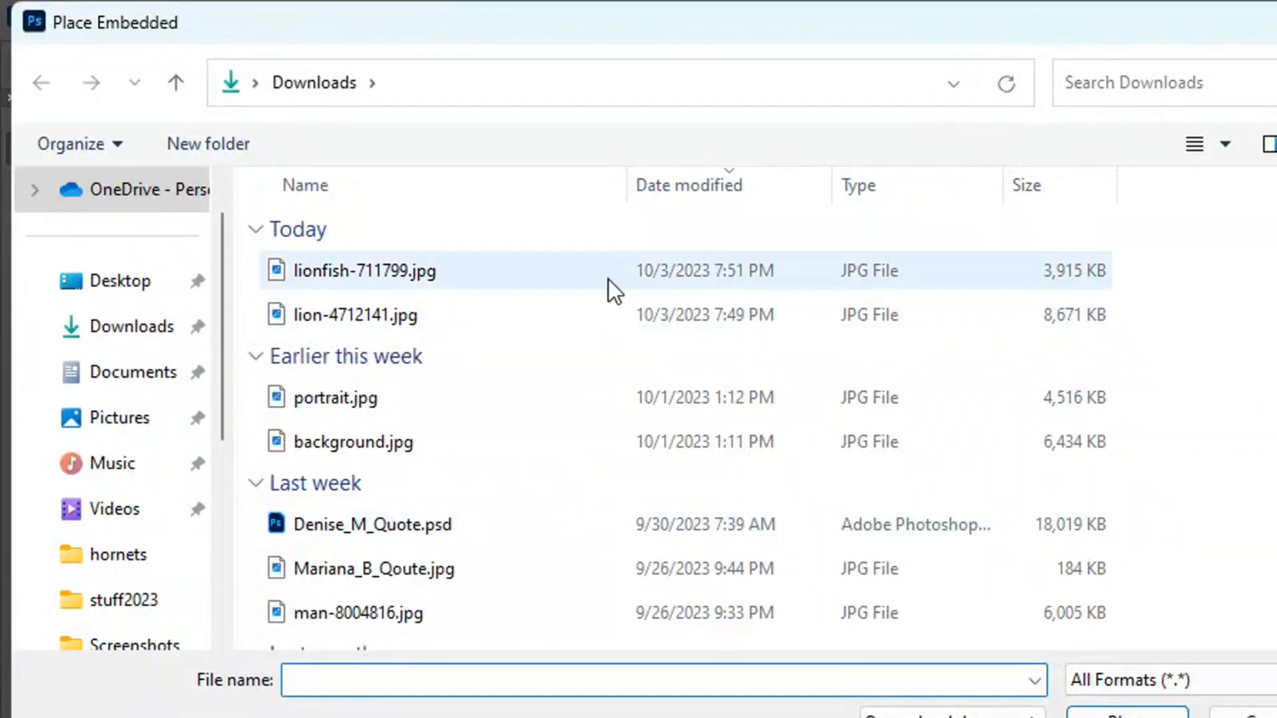
click(363, 317)
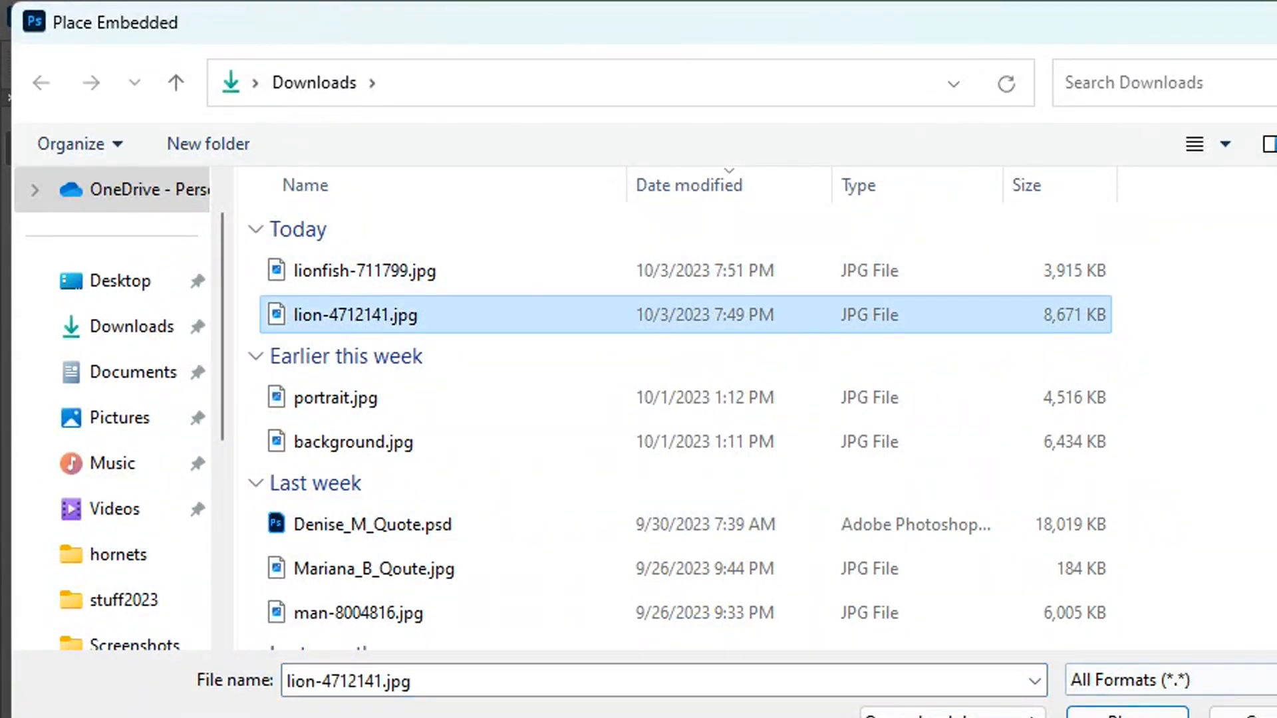
click(1127, 713)
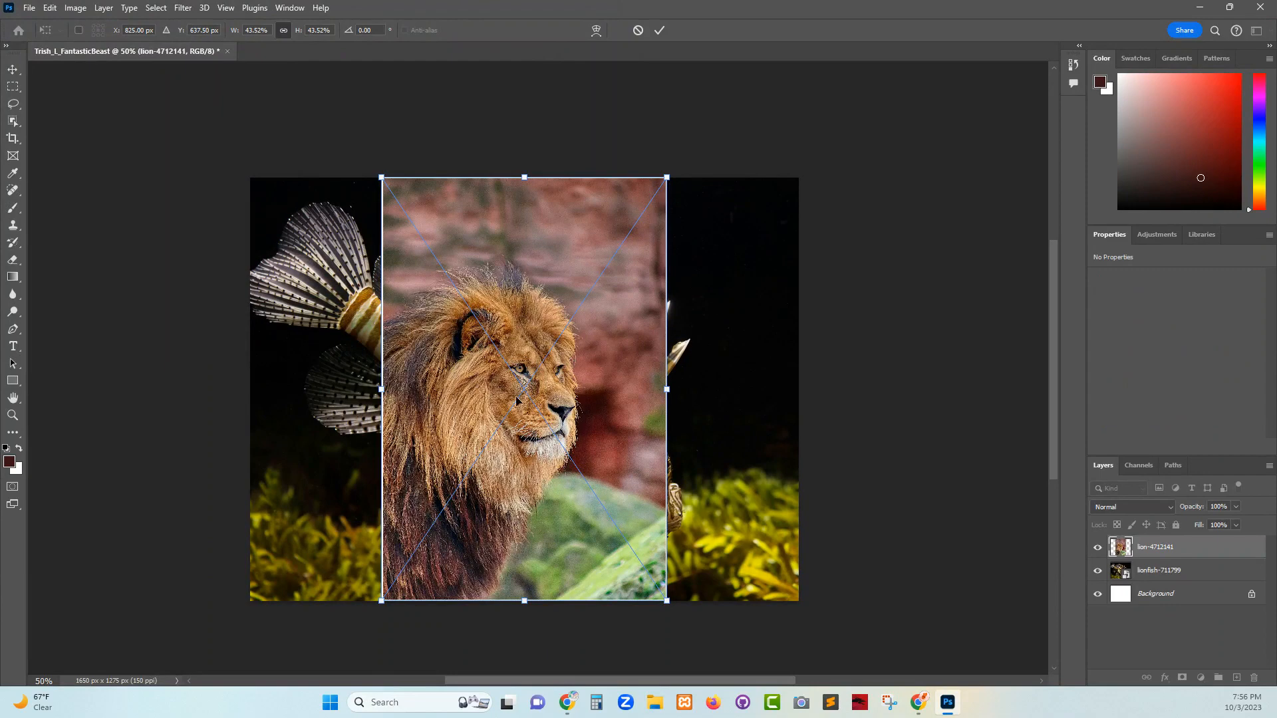
drag(516, 401, 575, 386)
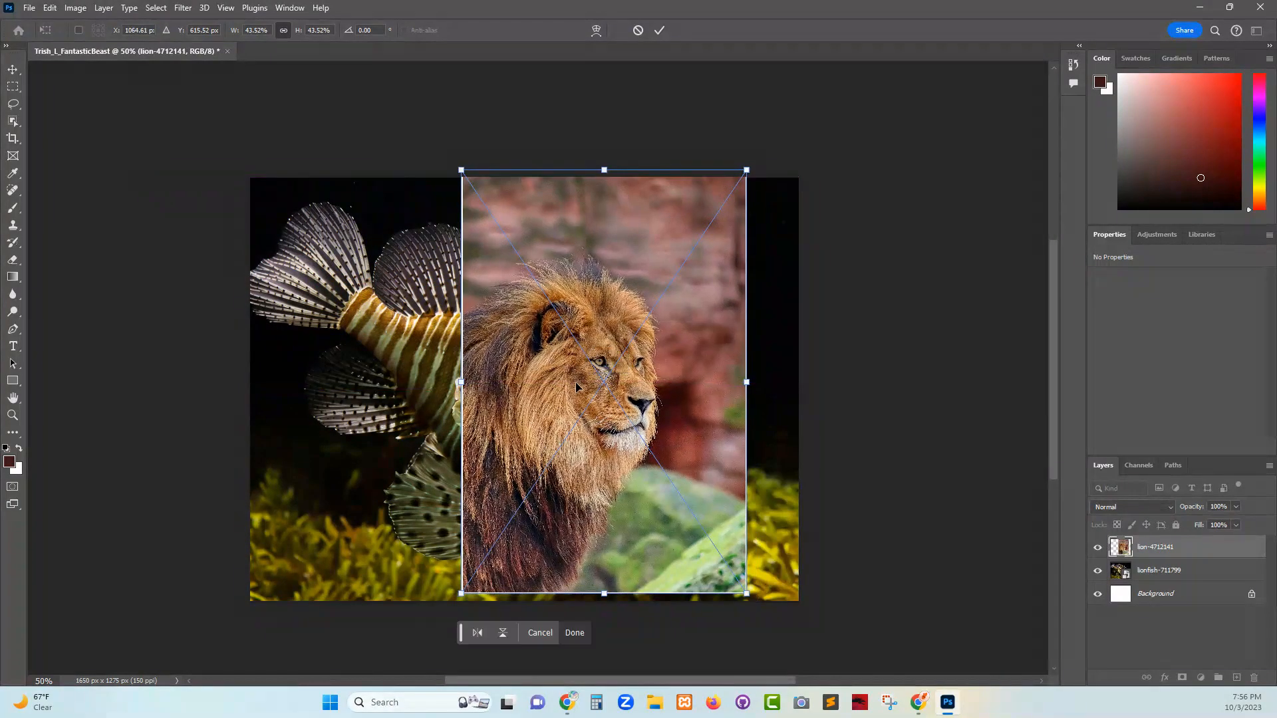
key(Return)
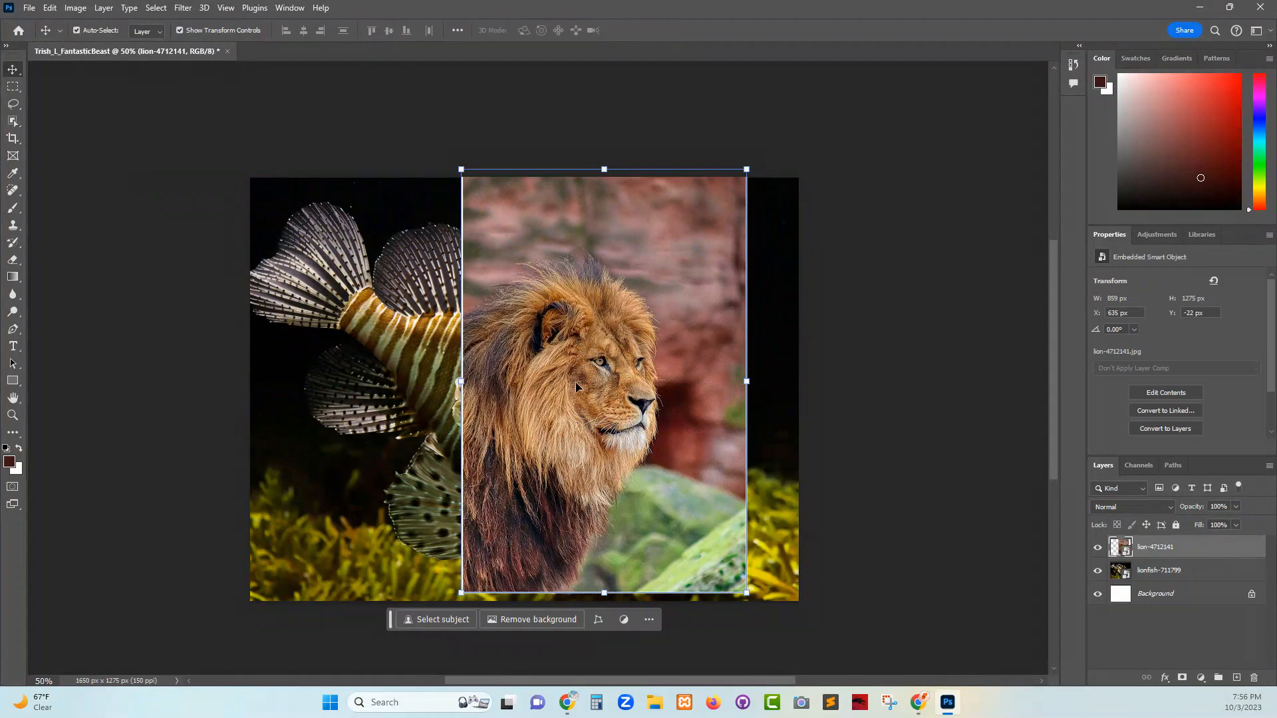
drag(686, 300, 653, 322)
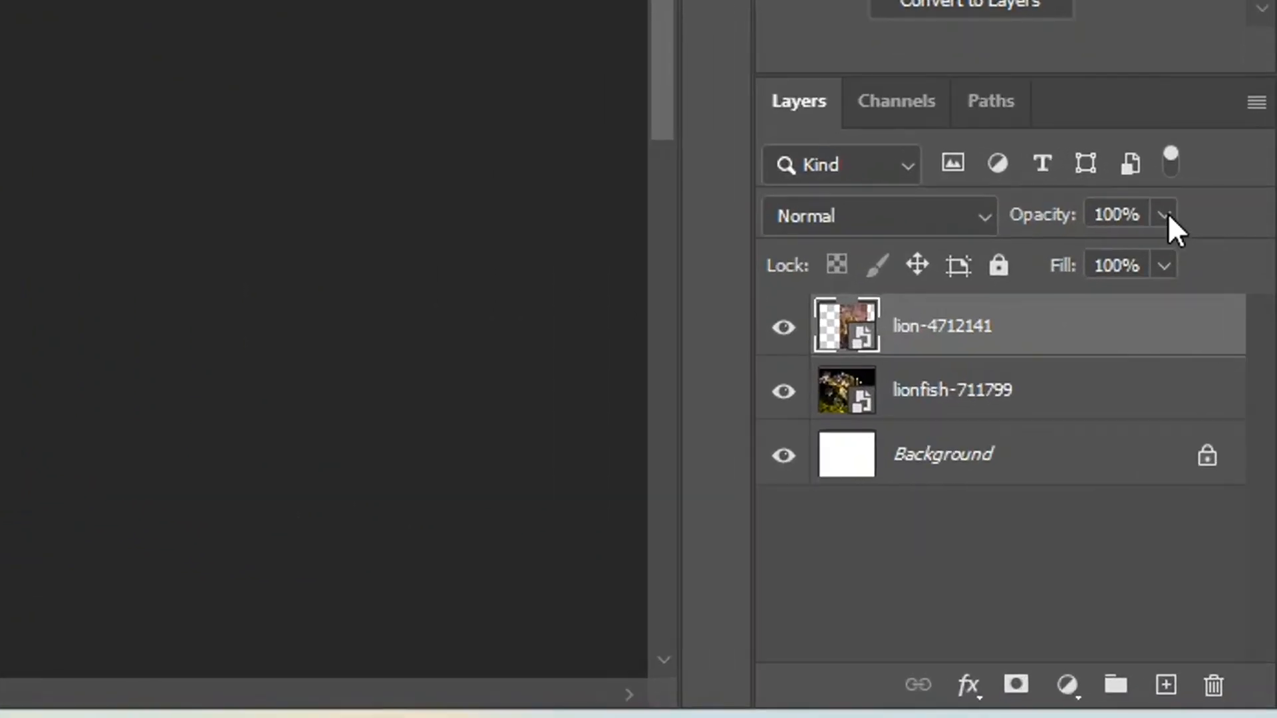
Step: Reduce the lion layer's opacity to 65% to see the lionfish through it
click(1236, 506)
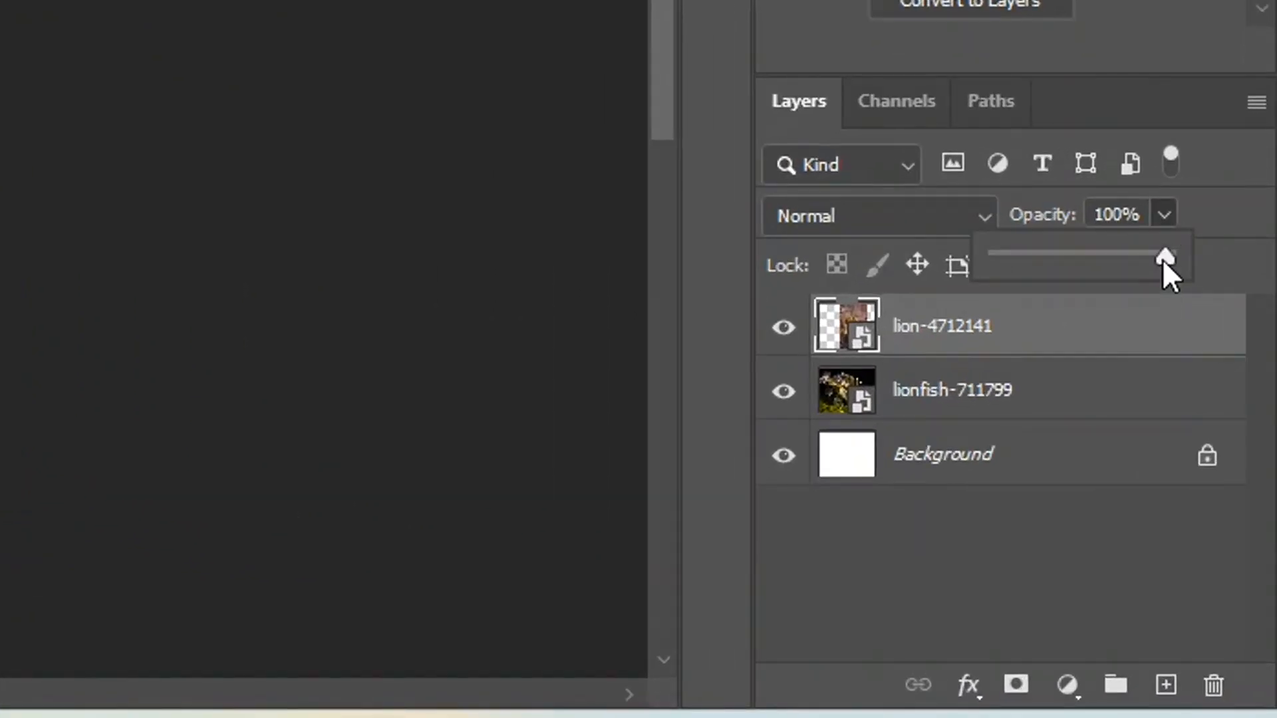
drag(1162, 260, 1098, 262)
drag(1098, 253, 1093, 254)
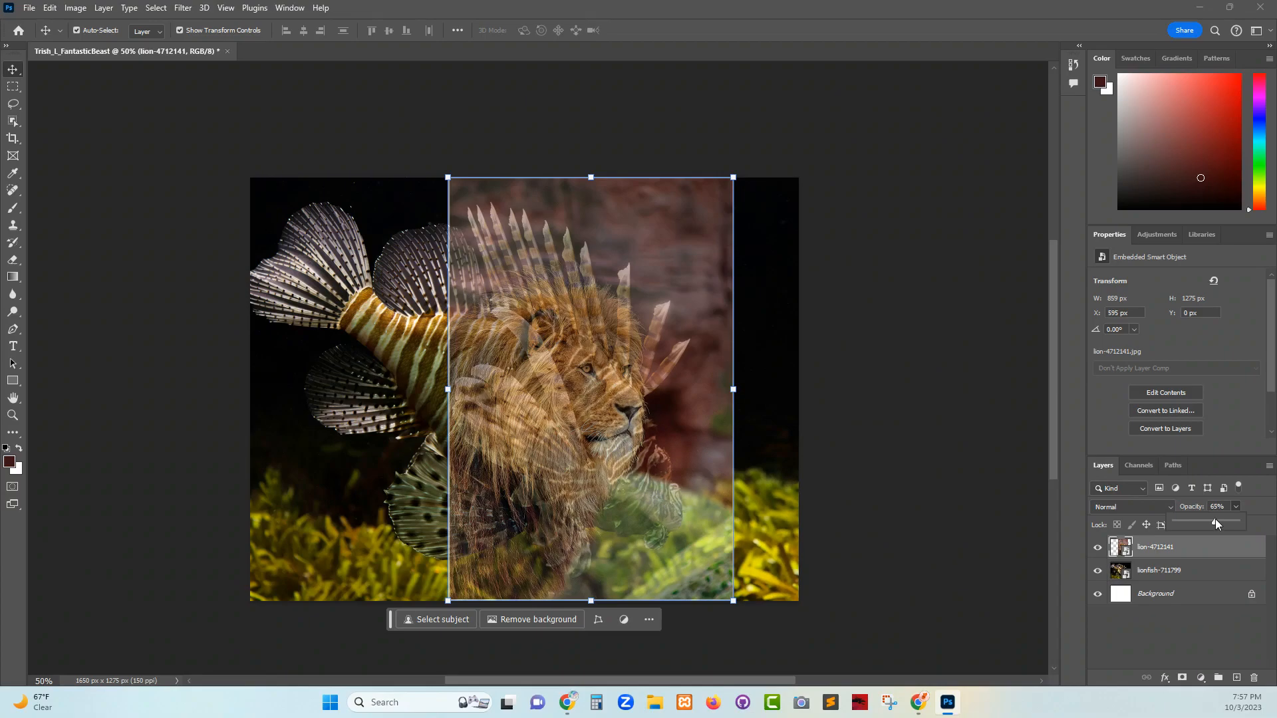
drag(1211, 523, 1211, 523)
Step: Move the translucent lion down over the lionfish's head, rotate it clockwise by about 15.8°, and commit the transform
drag(620, 400, 671, 482)
drag(813, 240, 851, 298)
drag(638, 473, 645, 469)
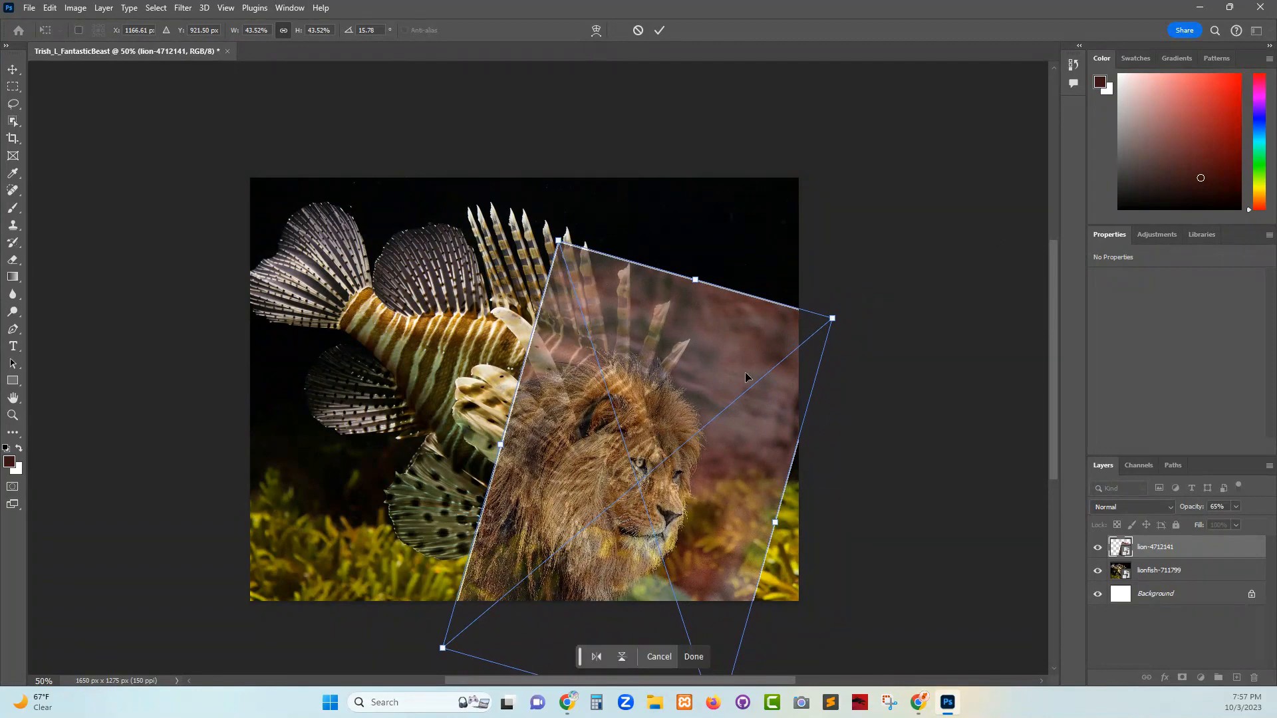
key(Return)
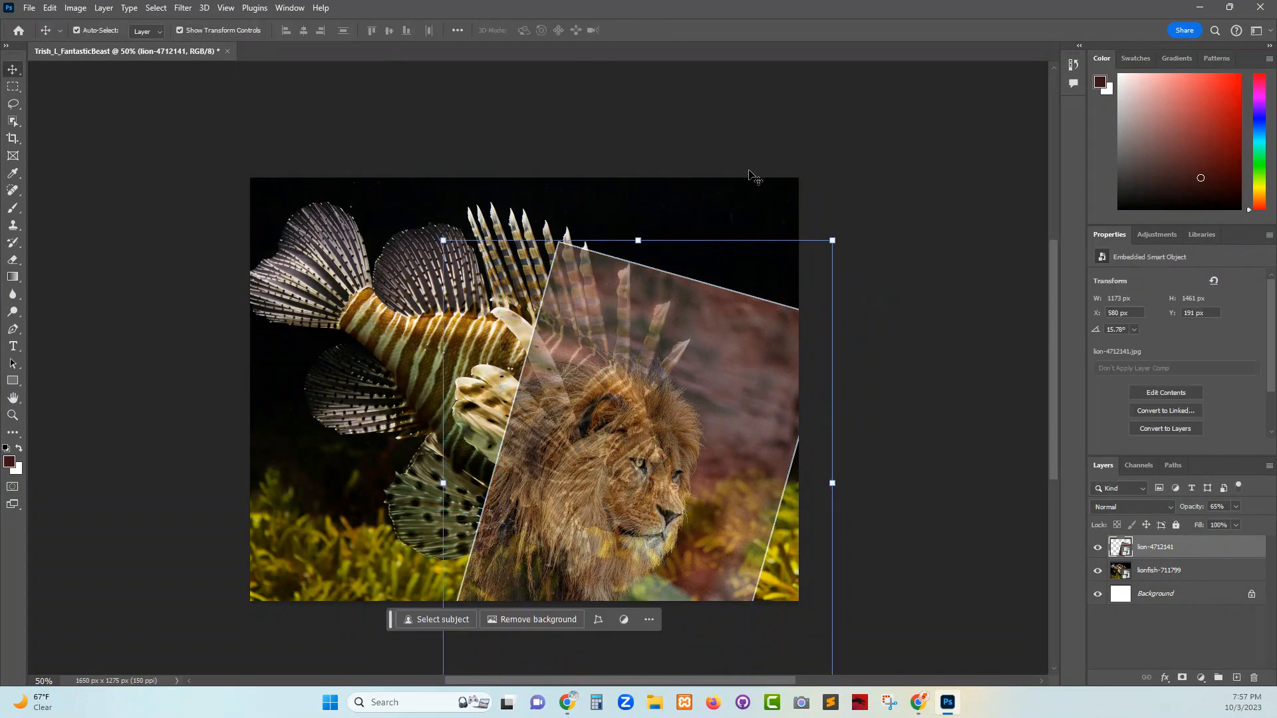
Step: Restore the lion layer's opacity to 100% and move it up until the lion's whole body lies within the canvas
click(1235, 507)
drag(1235, 524, 1258, 523)
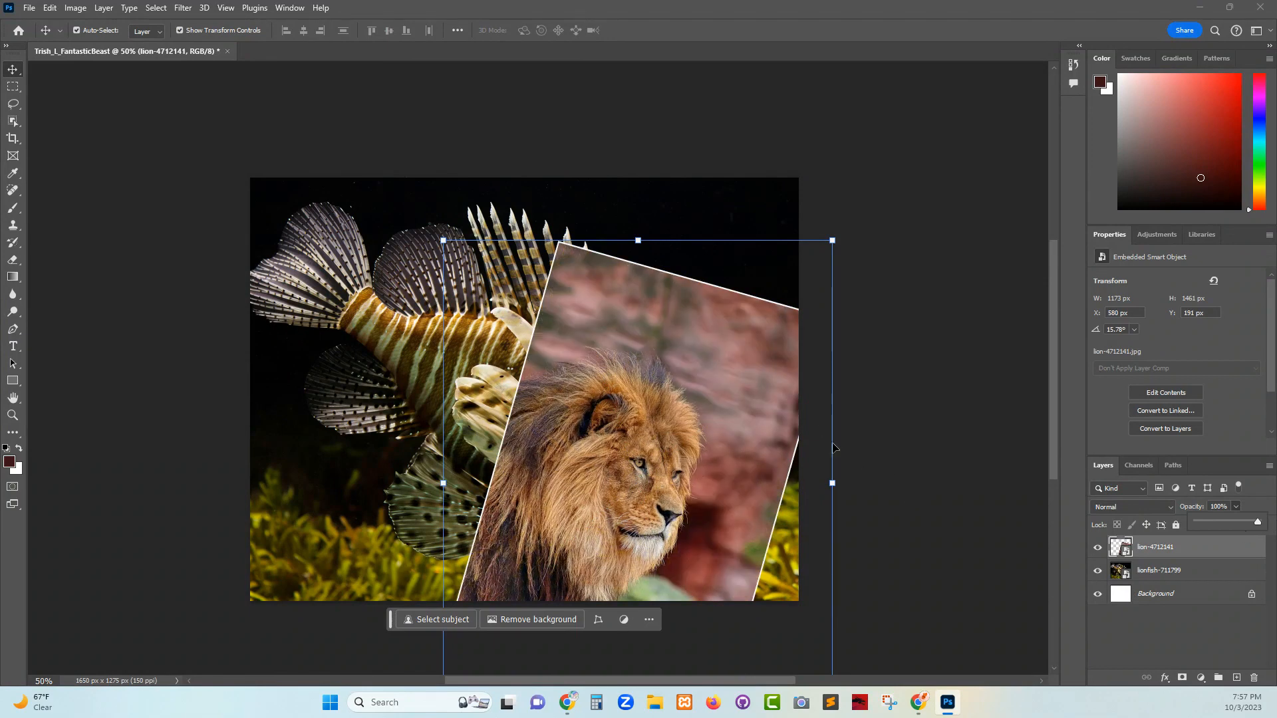
drag(640, 493, 632, 404)
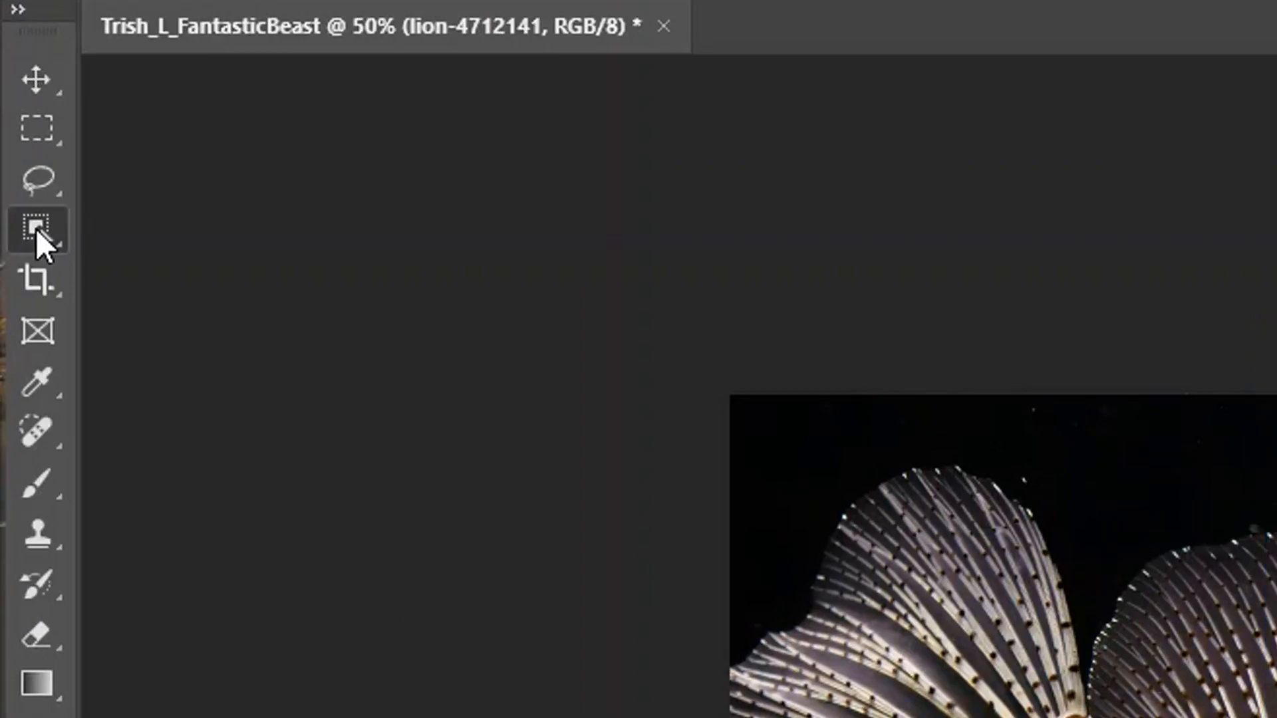
Step: Mask the lion out of its background with the Object Selection tool and move it back over the lionfish's head
right_click(36, 228)
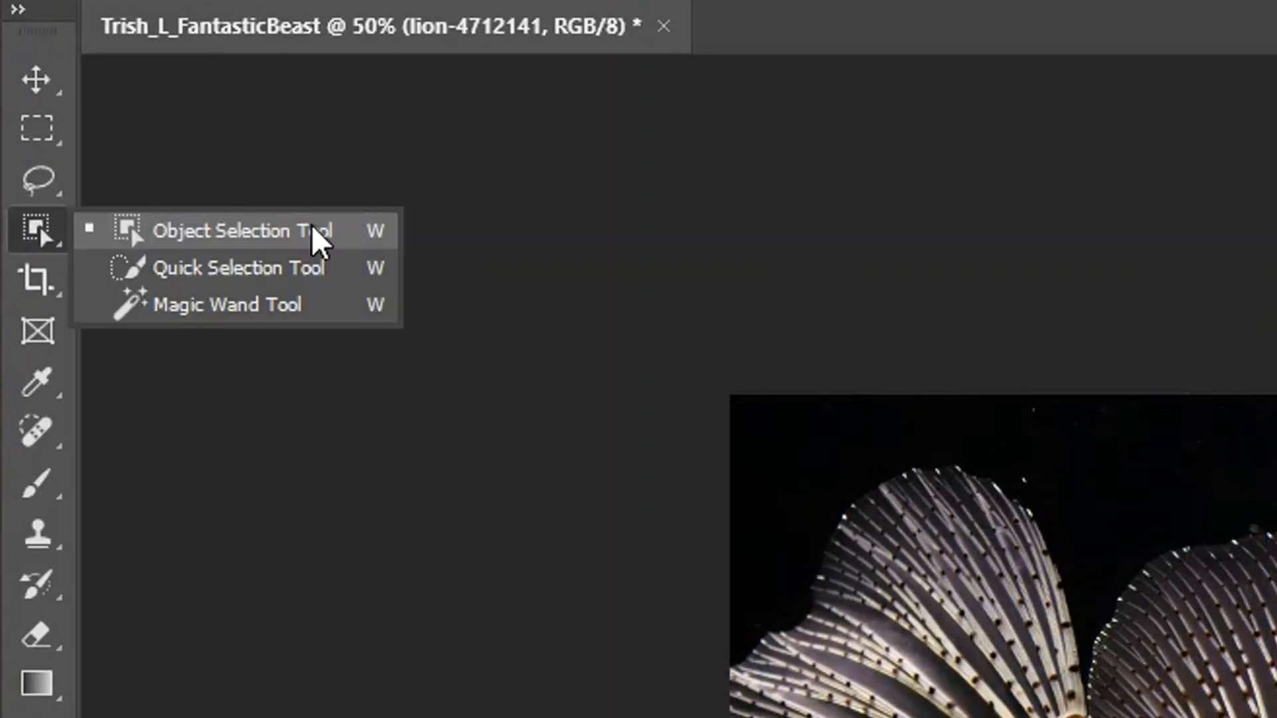
click(314, 231)
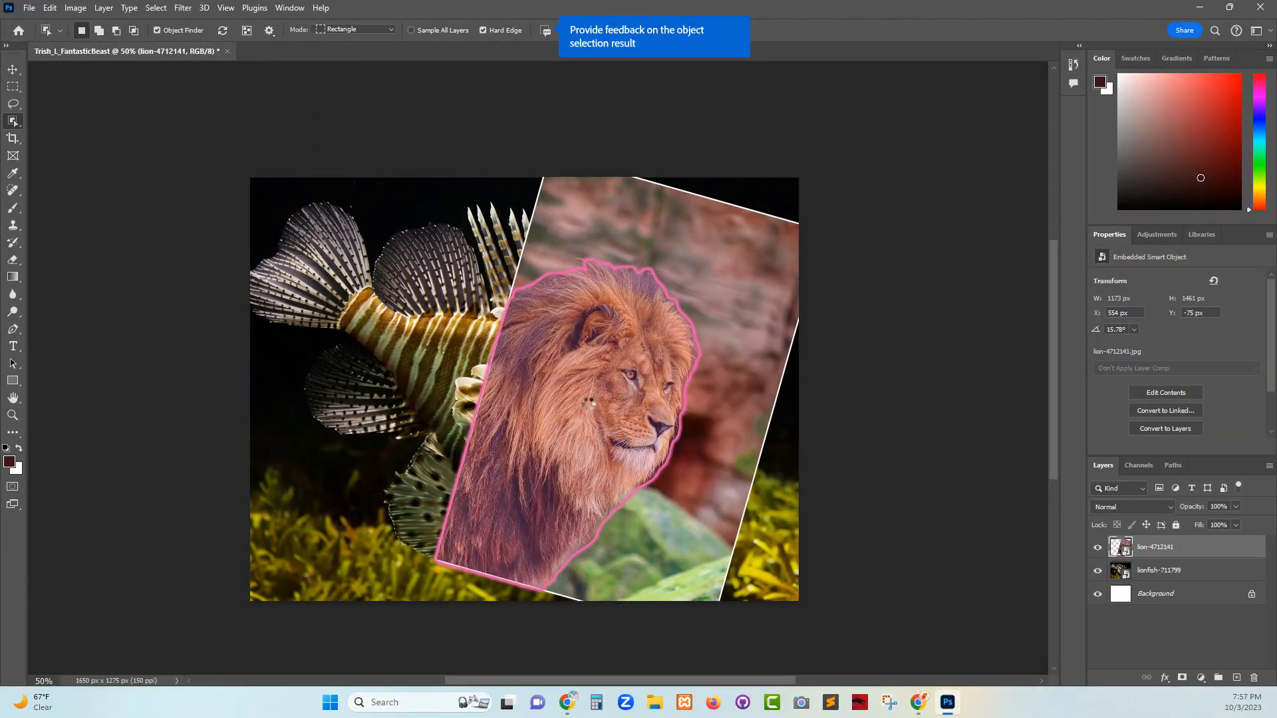
click(588, 405)
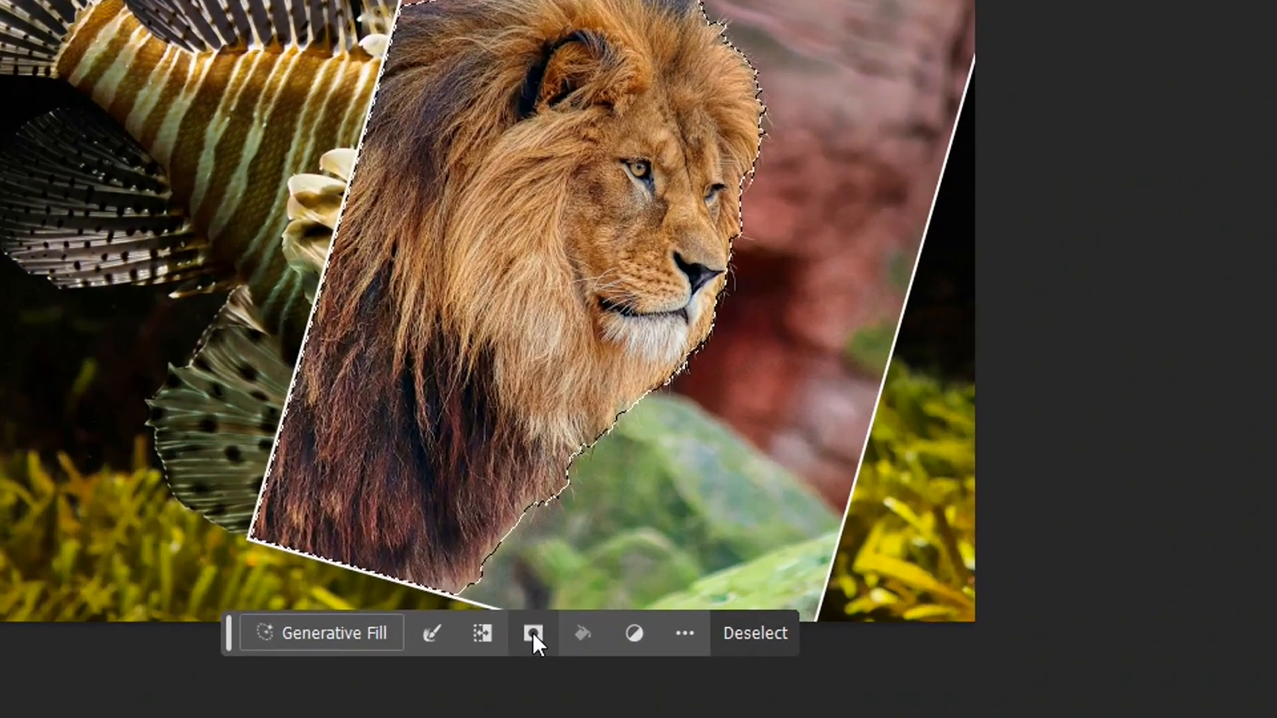
click(532, 633)
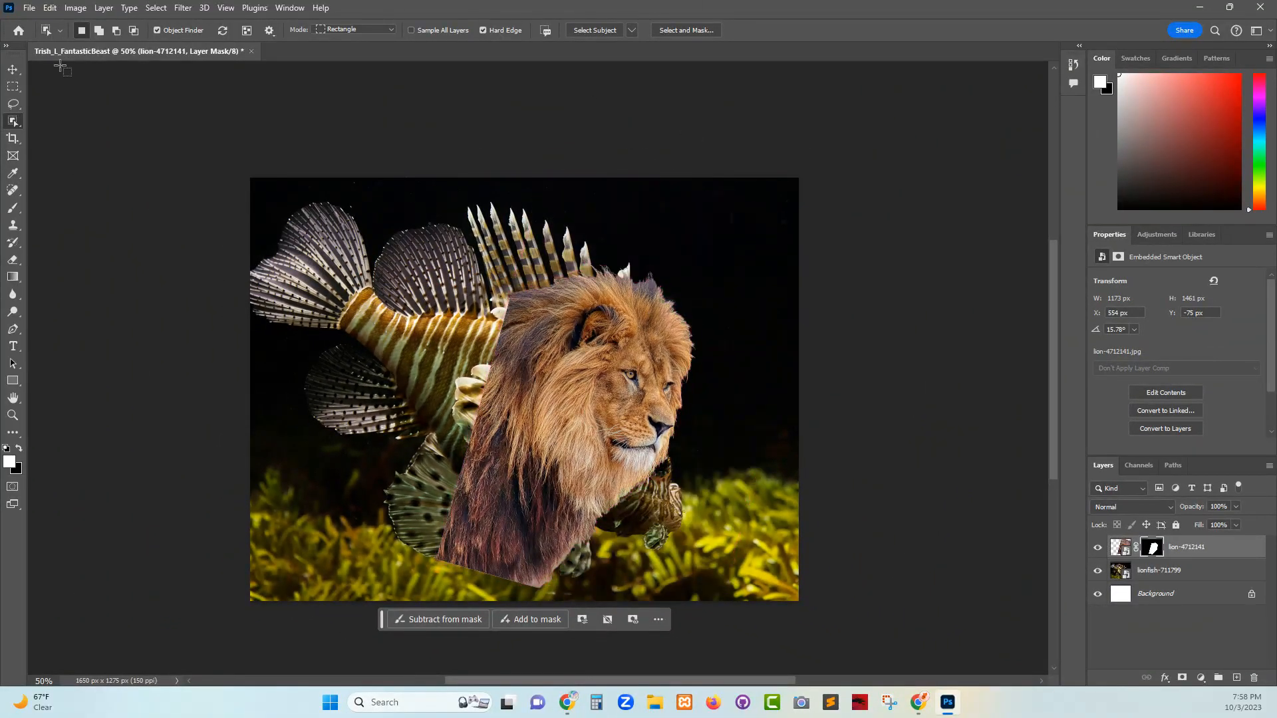
click(13, 69)
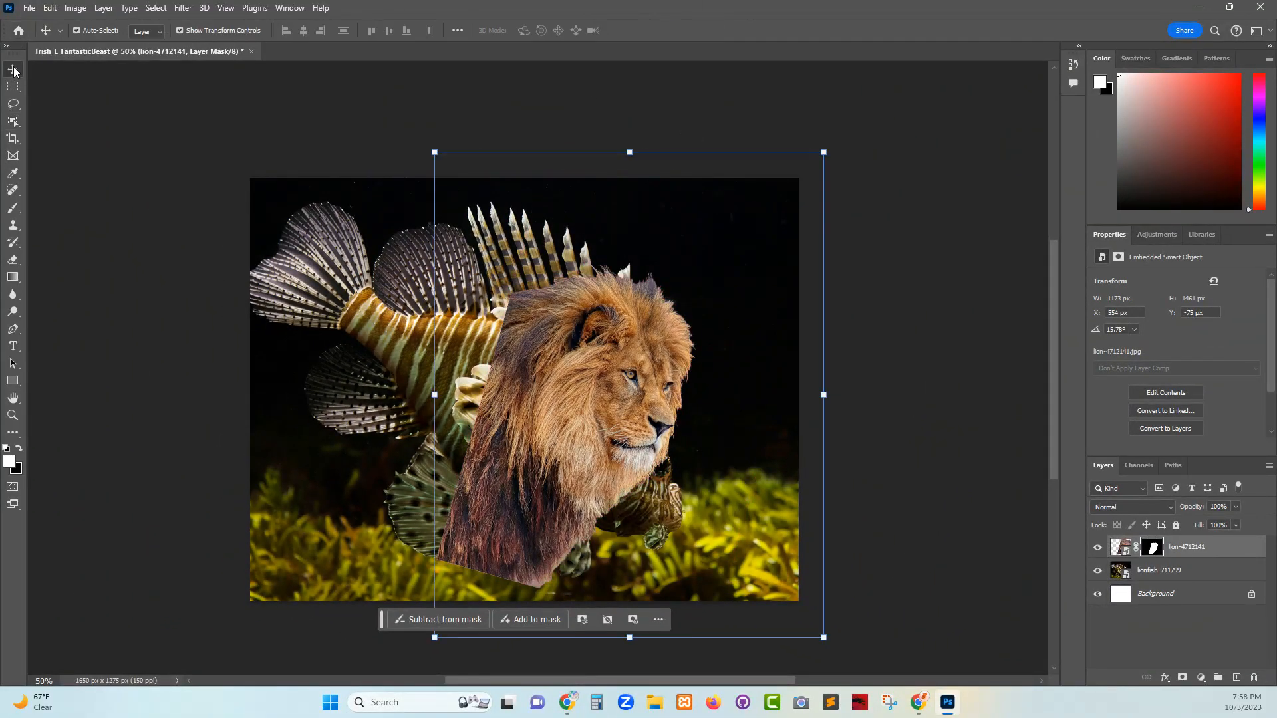
drag(605, 375, 636, 461)
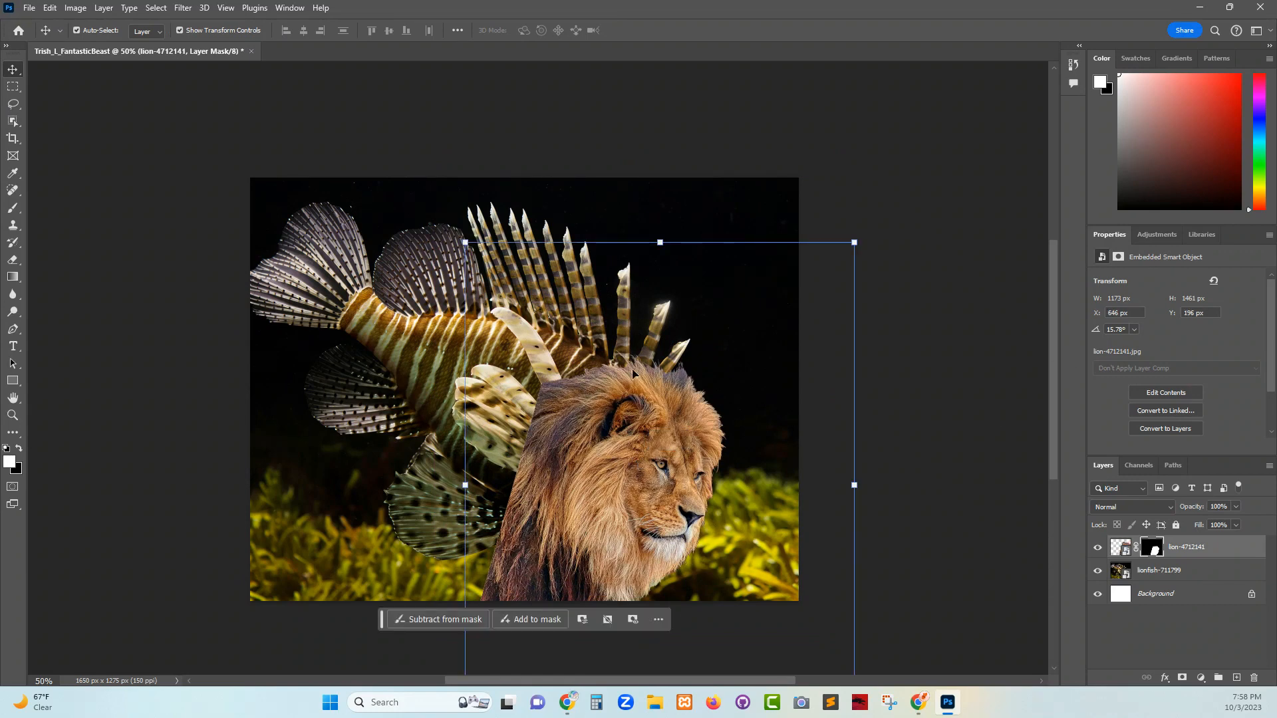
Step: Paint black on the lion's layer mask with a soft brush to hide the neck and body, leaving only the maned head
click(1154, 550)
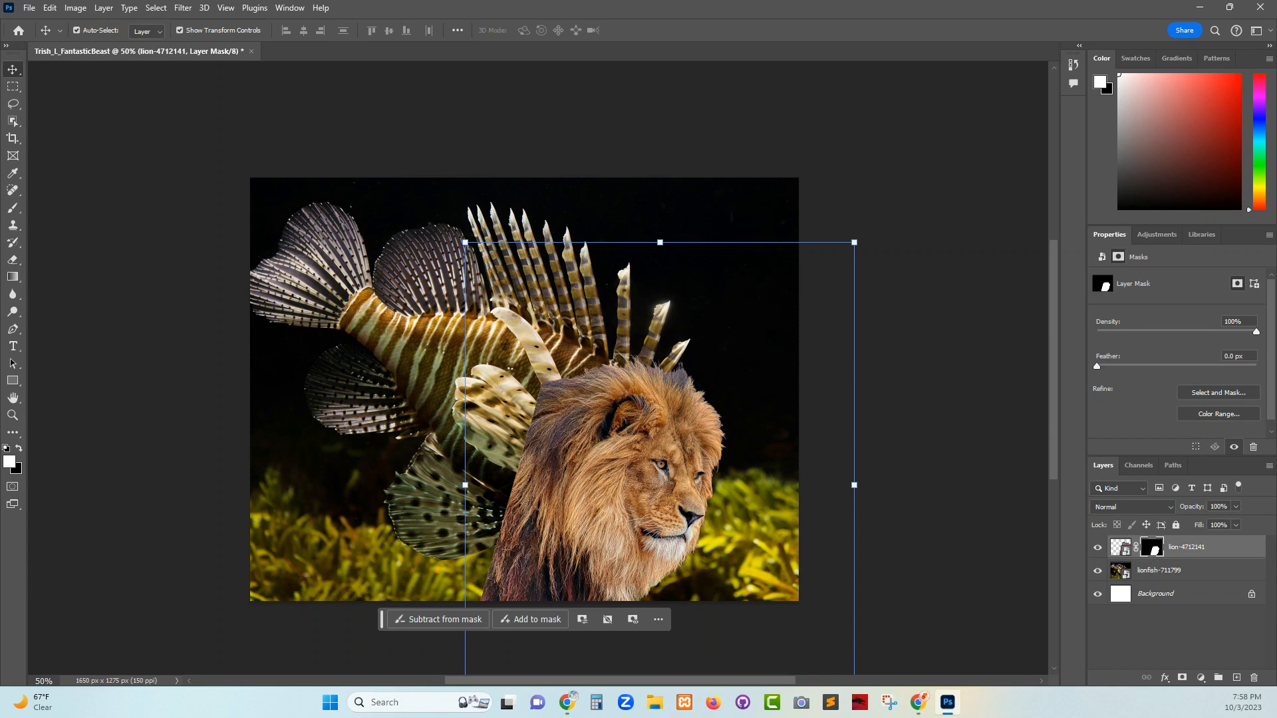
key(b)
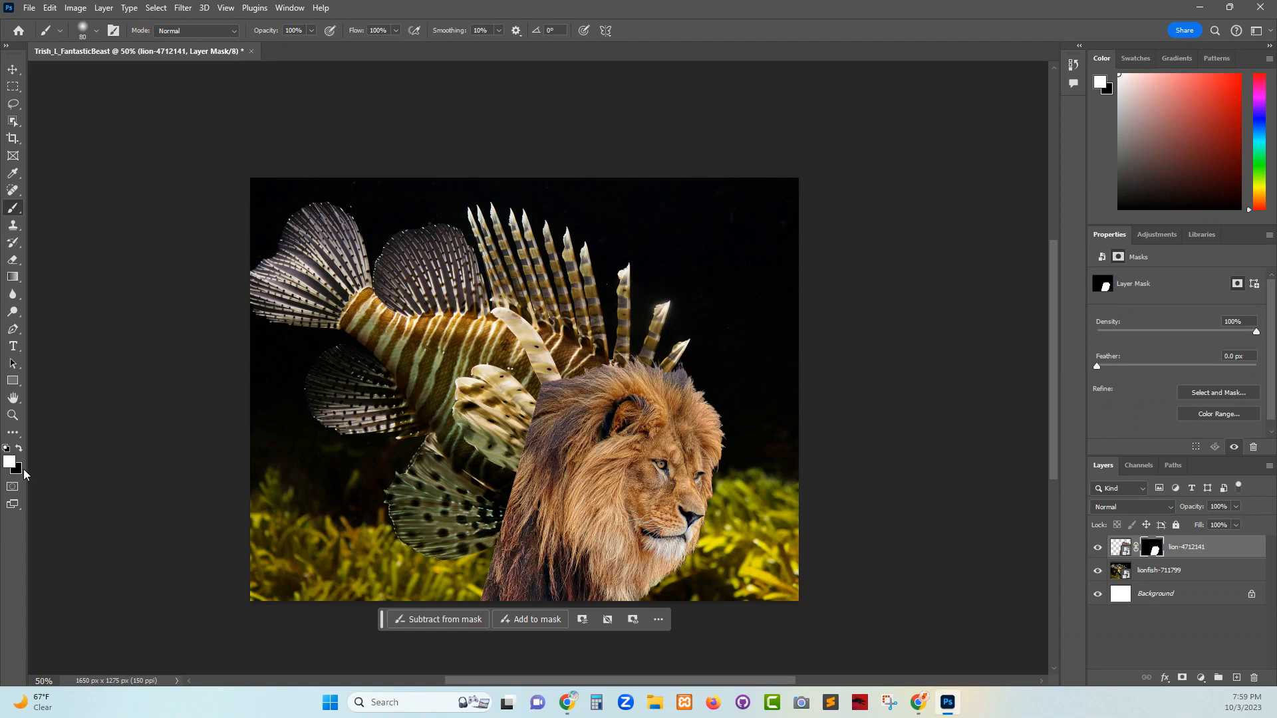
key(x)
mouse_move(551, 377)
mouse_down()
mouse_move(533, 417)
mouse_move(568, 369)
mouse_move(525, 487)
mouse_move(539, 428)
mouse_move(524, 462)
mouse_move(502, 564)
mouse_move(504, 536)
mouse_move(510, 570)
mouse_move(518, 515)
mouse_move(539, 575)
mouse_move(563, 589)
mouse_move(497, 606)
mouse_move(483, 596)
mouse_move(506, 581)
mouse_move(526, 607)
mouse_move(525, 589)
mouse_move(651, 593)
mouse_move(631, 608)
mouse_move(696, 568)
mouse_move(673, 595)
mouse_move(599, 592)
mouse_move(551, 556)
mouse_move(540, 523)
mouse_move(546, 445)
mouse_move(537, 486)
mouse_up()
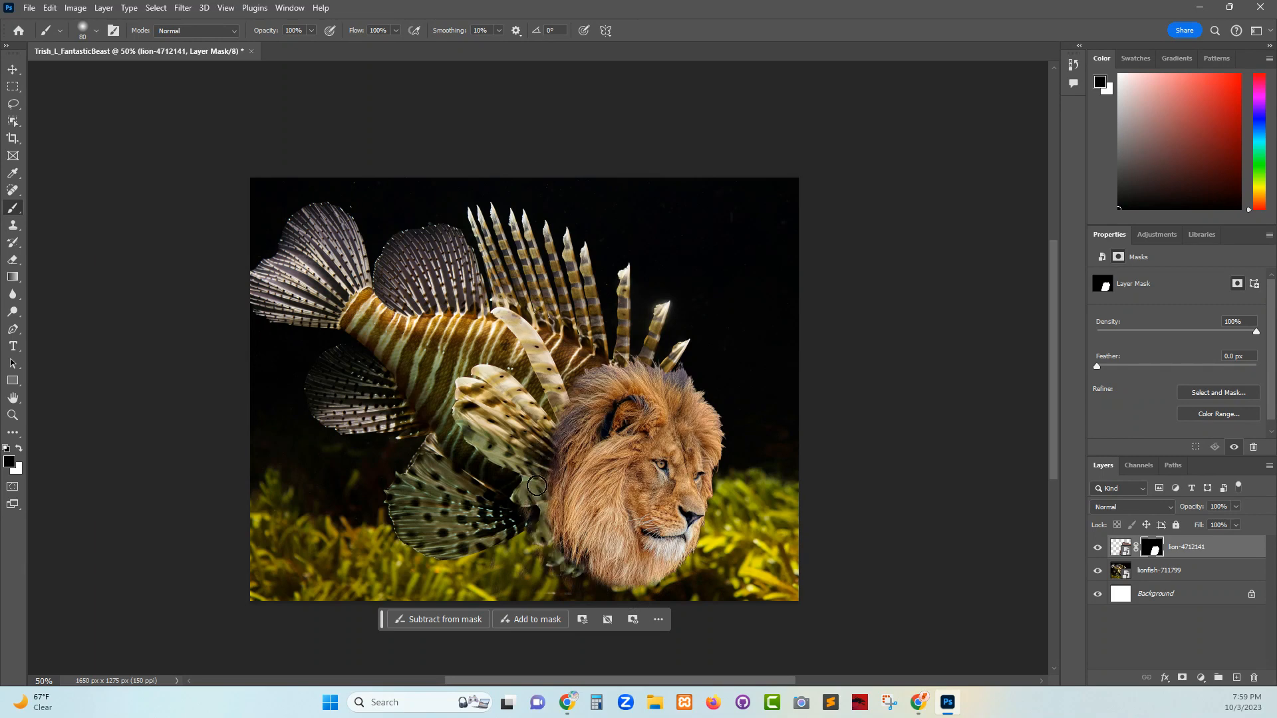
Step: Scale the lion image itself down to about 91.6% and move it up and right, clear of the lionfish's head
click(1190, 547)
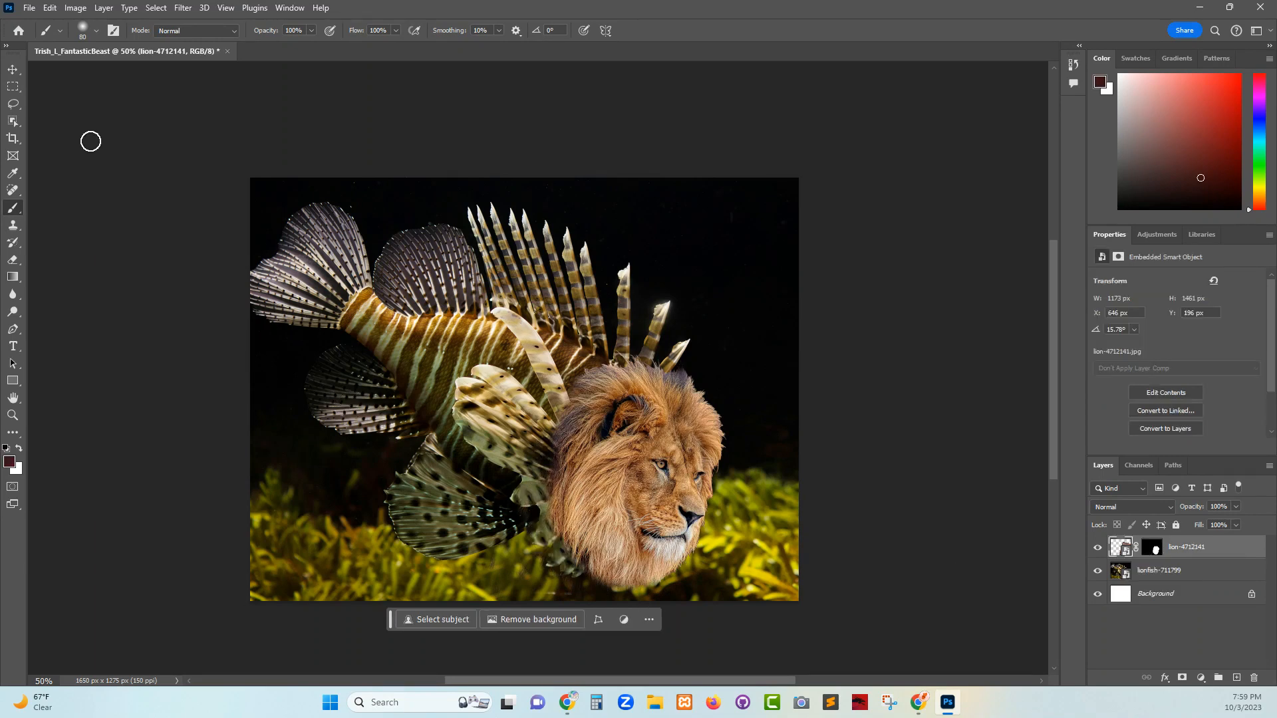
click(13, 69)
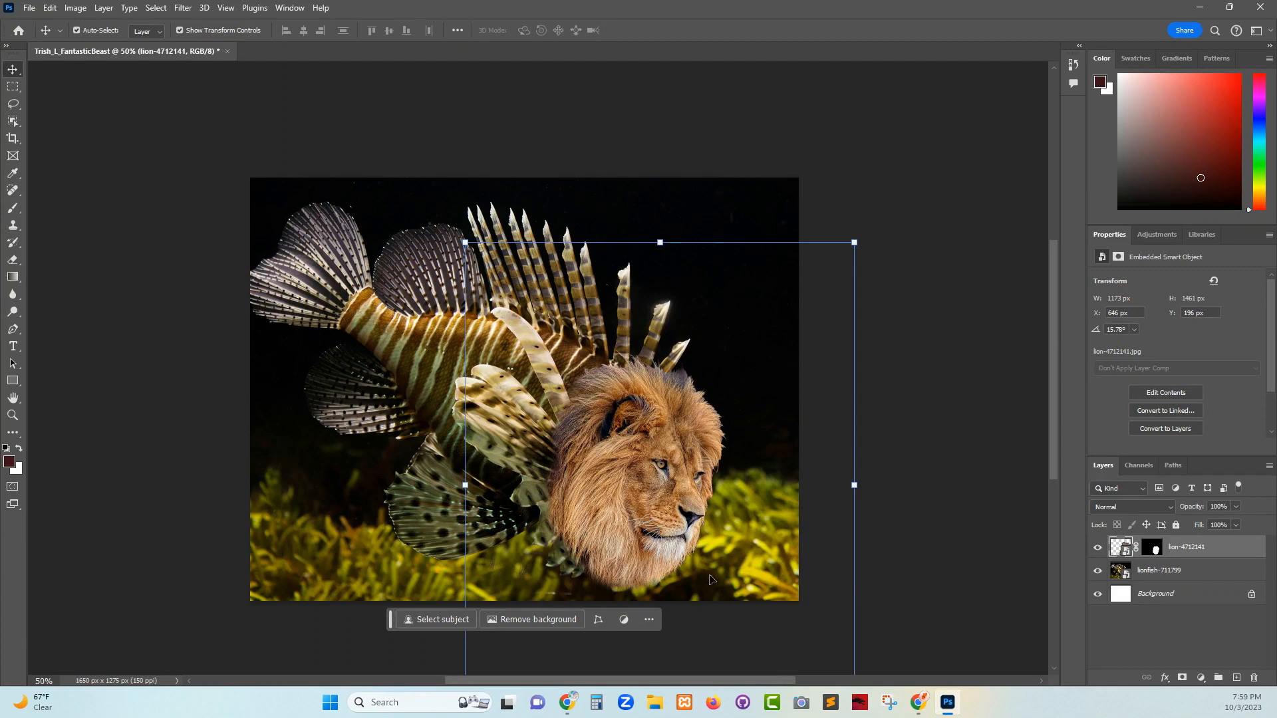
drag(678, 486, 709, 494)
drag(884, 250, 852, 291)
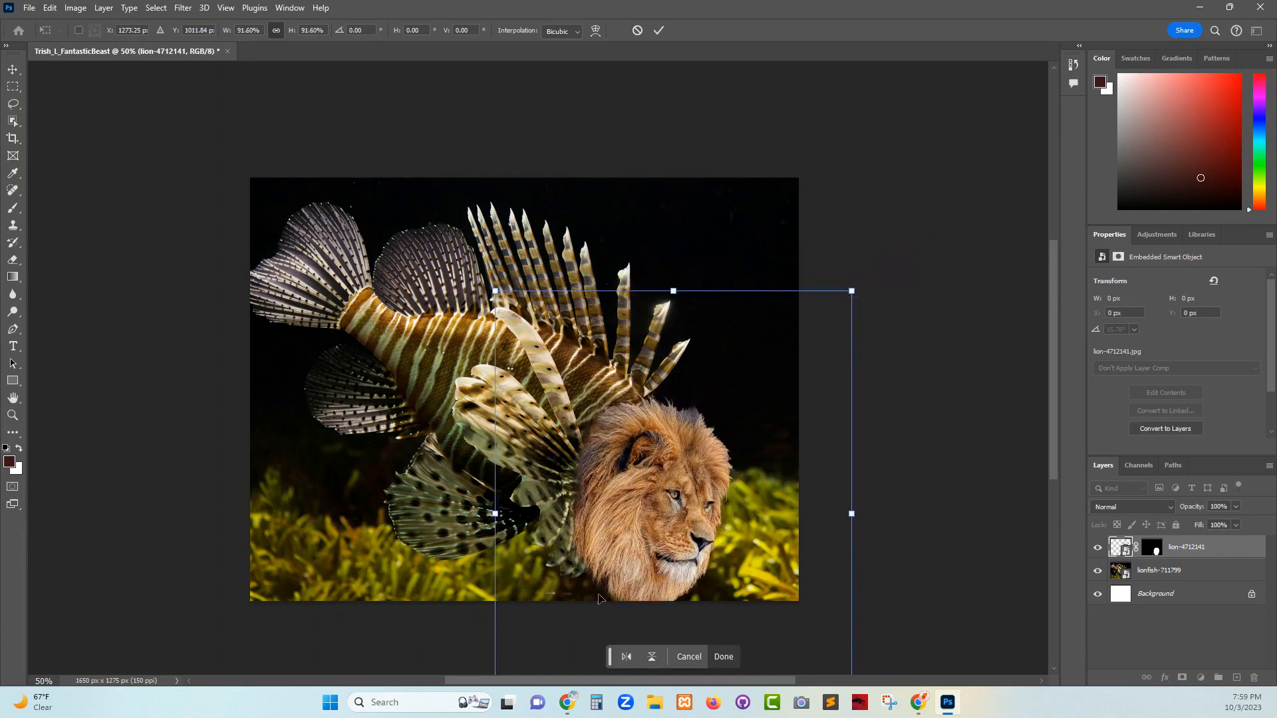
drag(648, 529, 700, 347)
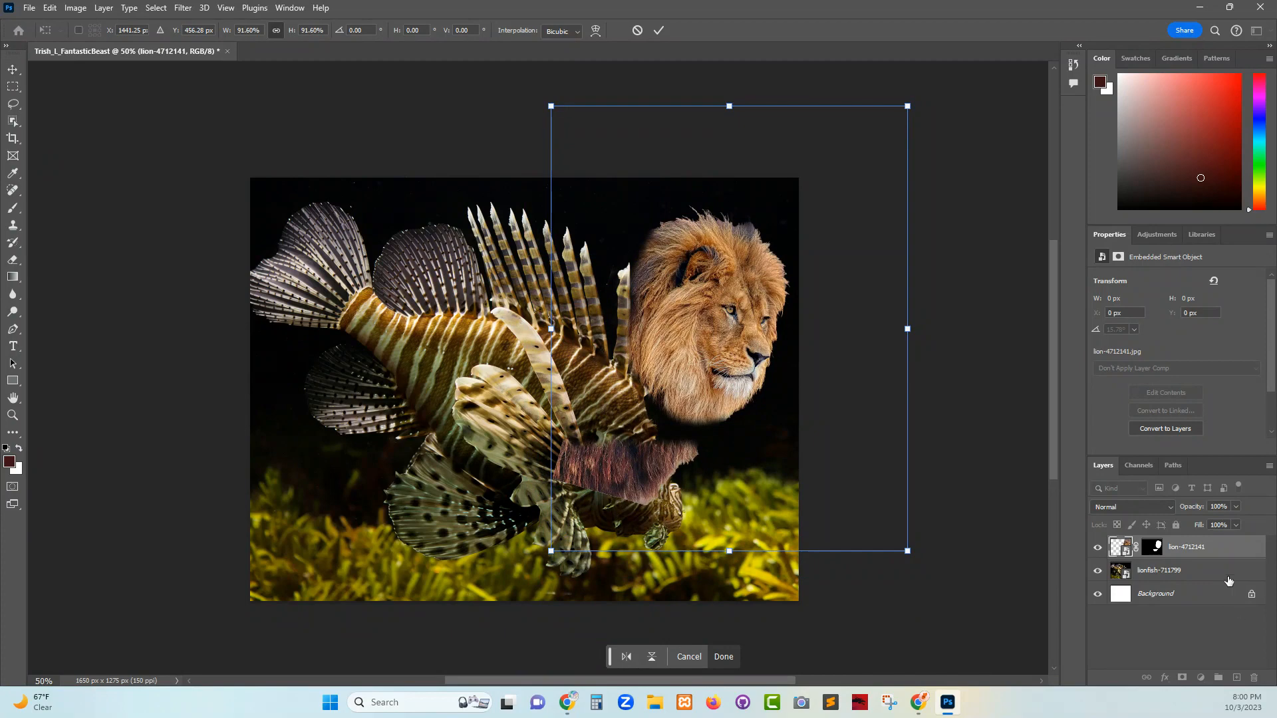
Step: Paint black on the lion's layer mask over the leftover patch of dark fur below the head to hide it
click(1155, 547)
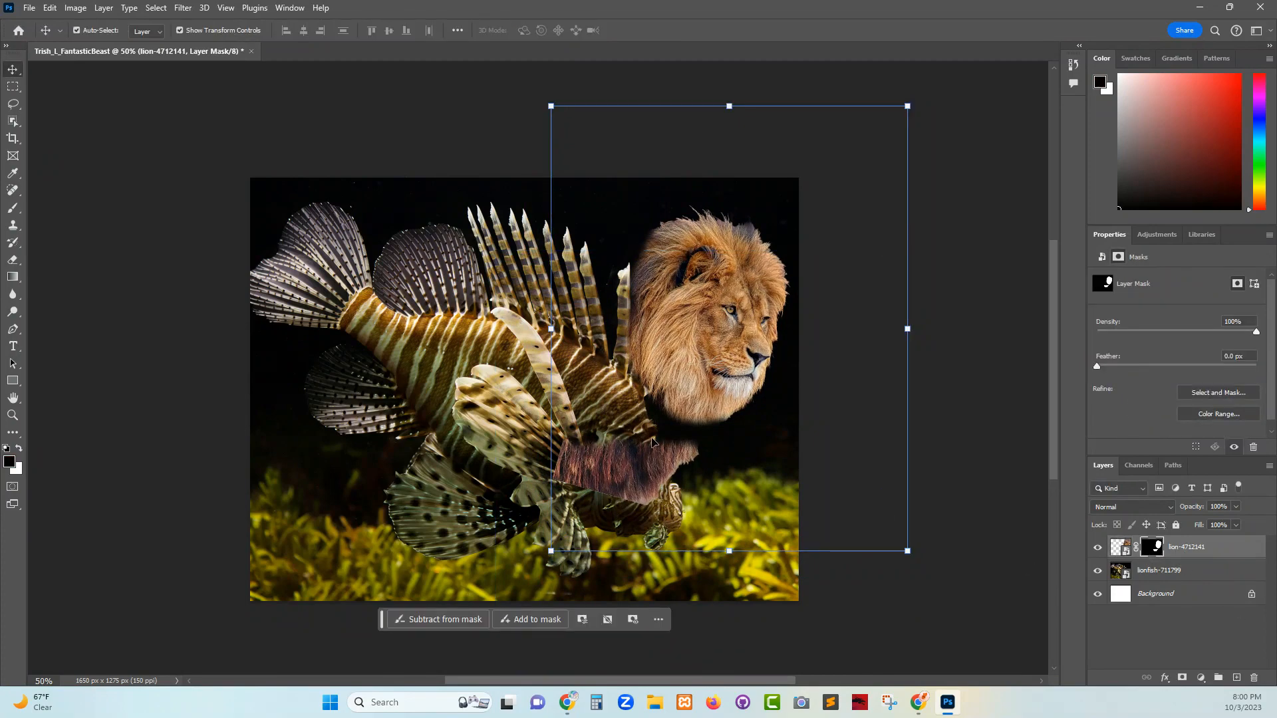
key(b)
mouse_move(655, 441)
mouse_down()
mouse_move(692, 458)
mouse_move(659, 472)
mouse_move(670, 482)
mouse_move(650, 501)
mouse_move(659, 492)
mouse_move(639, 498)
mouse_move(651, 468)
mouse_move(572, 442)
mouse_move(643, 448)
mouse_move(602, 434)
mouse_move(565, 448)
mouse_move(632, 468)
mouse_move(562, 457)
mouse_move(639, 492)
mouse_move(536, 453)
mouse_move(605, 490)
mouse_move(544, 454)
mouse_move(586, 426)
mouse_up()
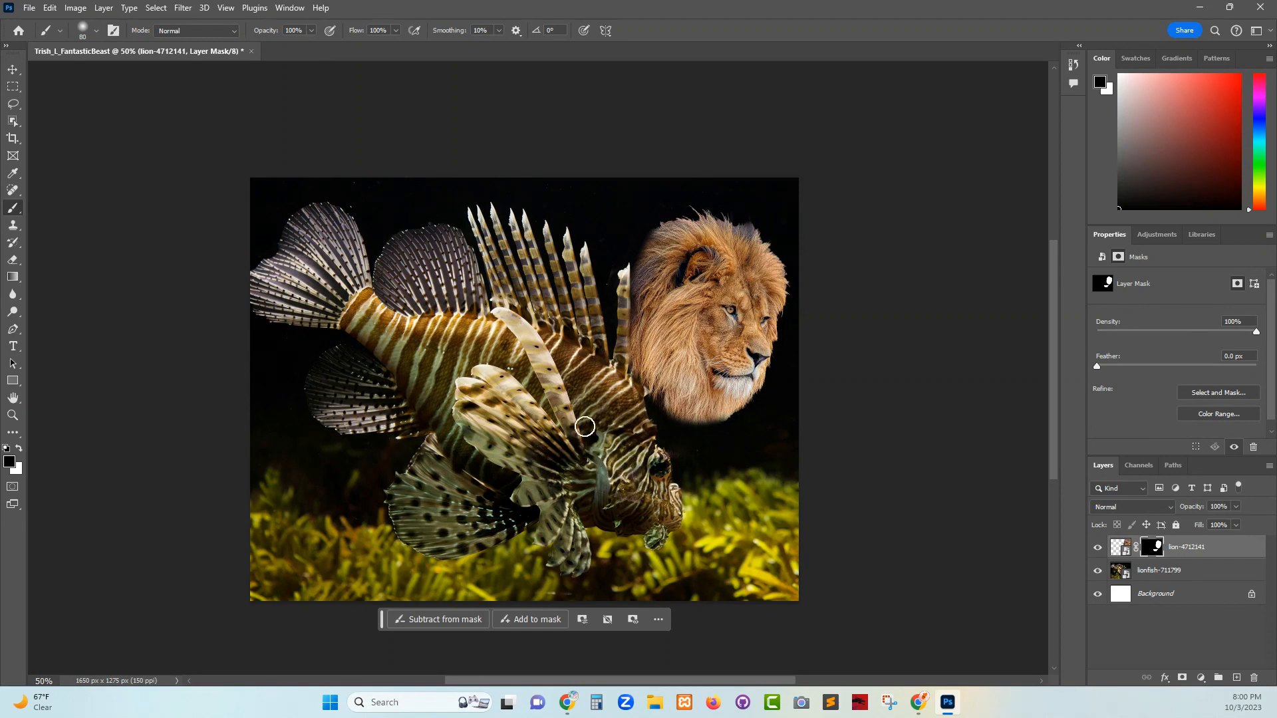
Step: Nudge the lionfish layer up to Y -34 px so its bottom edge meets the bottom of the canvas
click(13, 70)
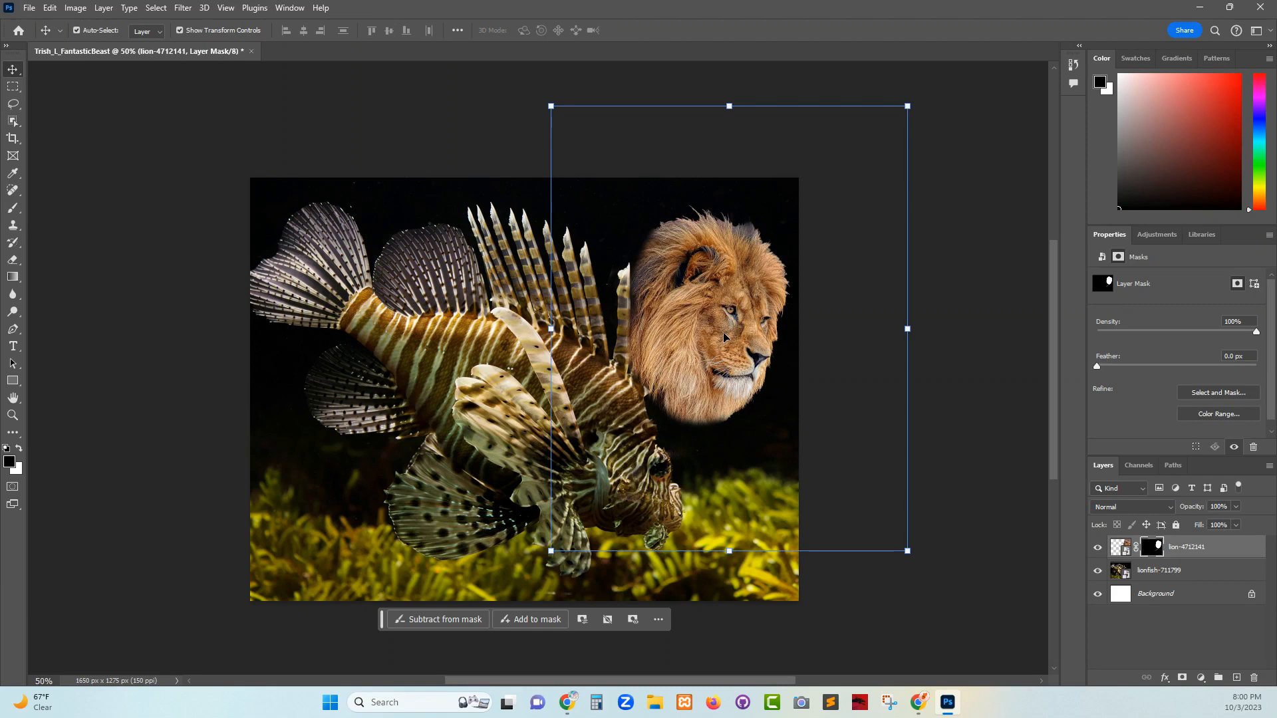
click(433, 432)
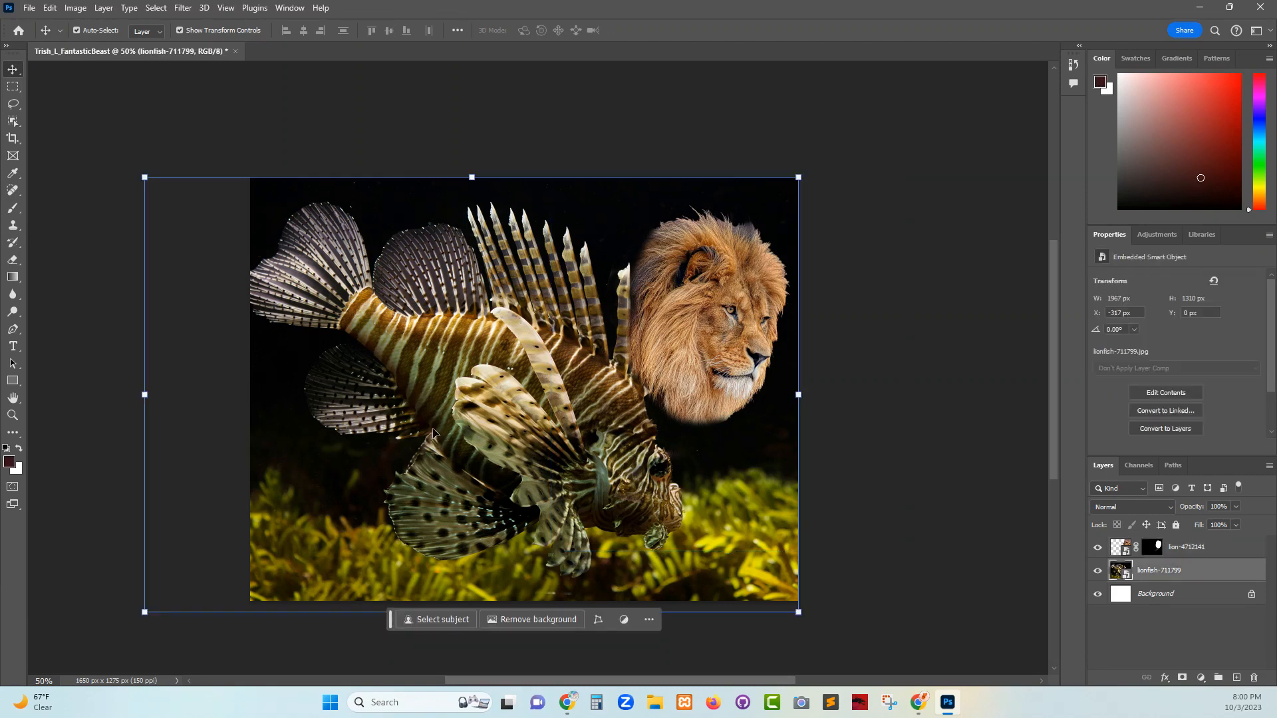
key(shift+Up)
key(shift+Up)
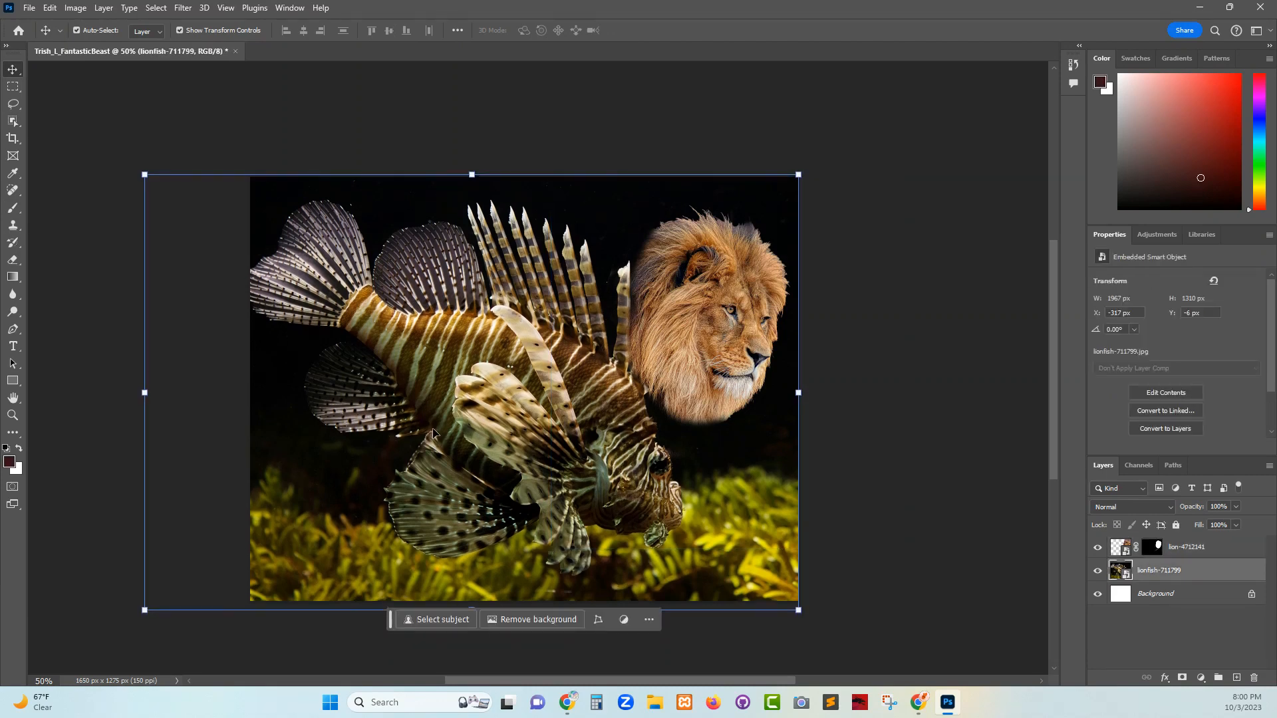
key(shift+Up)
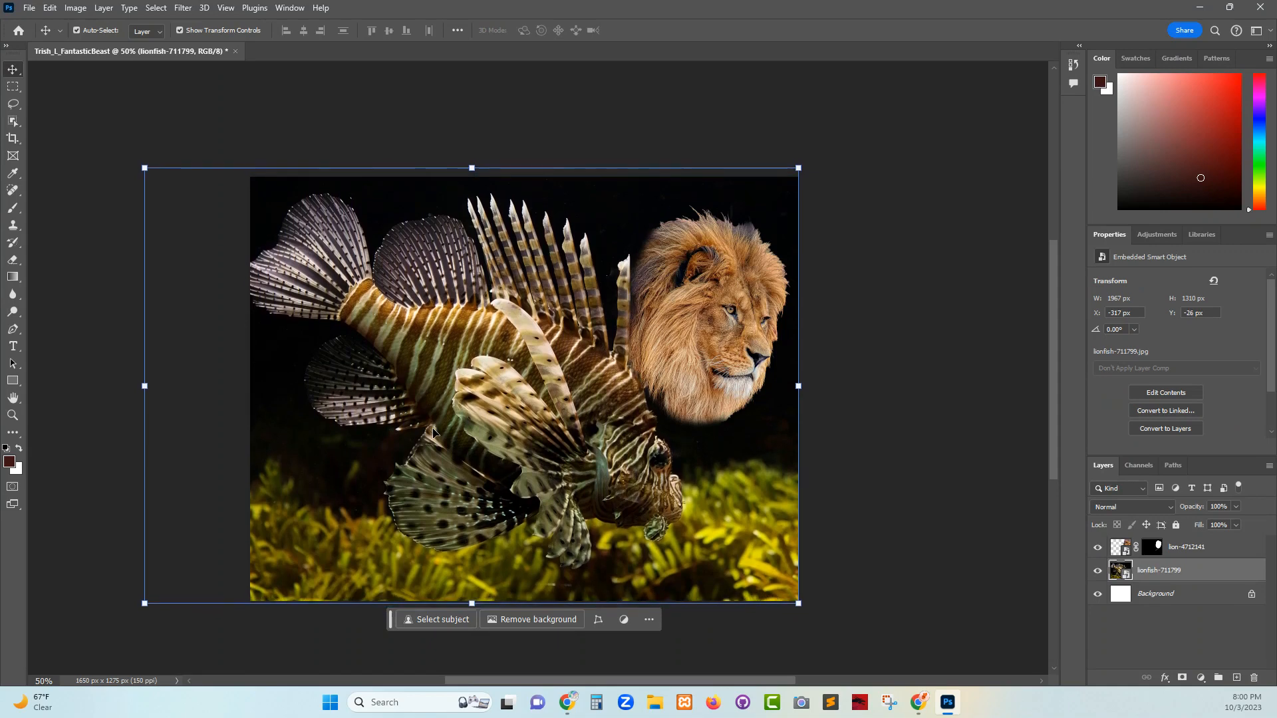
key(Up)
key(Up)
key(Up)
key(Up)
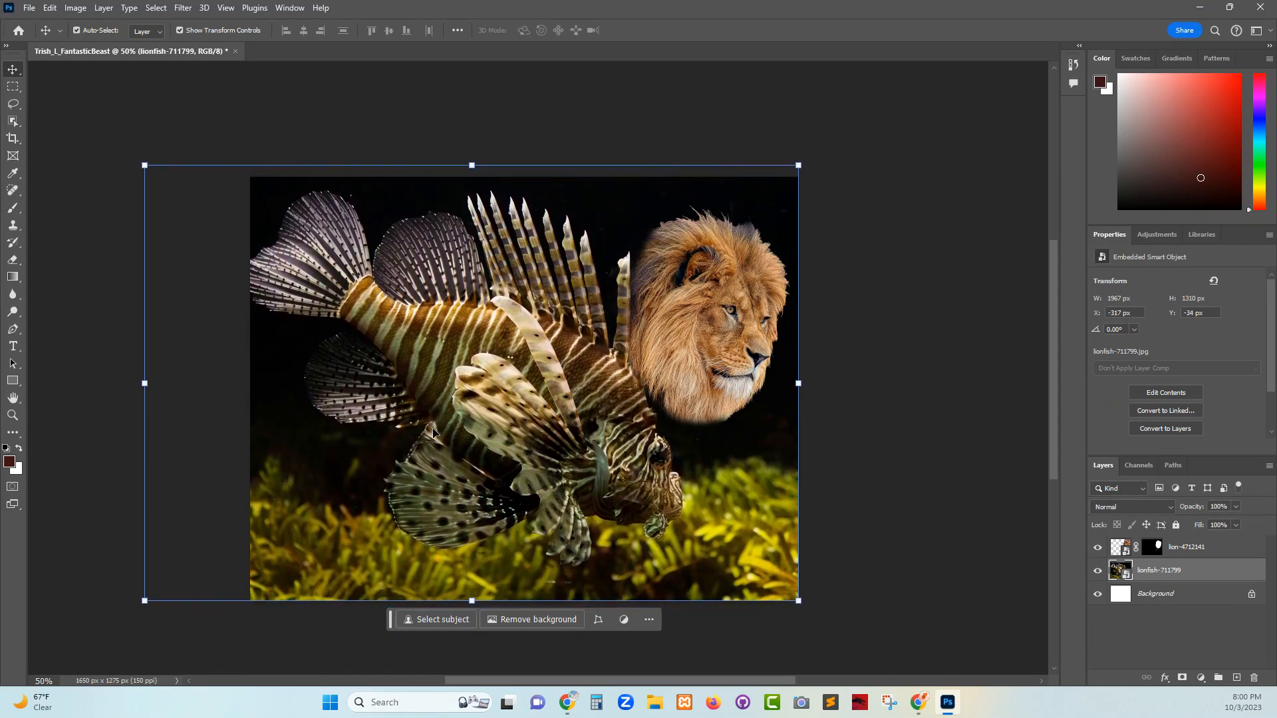
key(Up)
key(Up)
key(Down)
key(Down)
Step: Move the lion's head down over the lionfish's head and rotate it about 16° clockwise to follow the body's angle
click(704, 321)
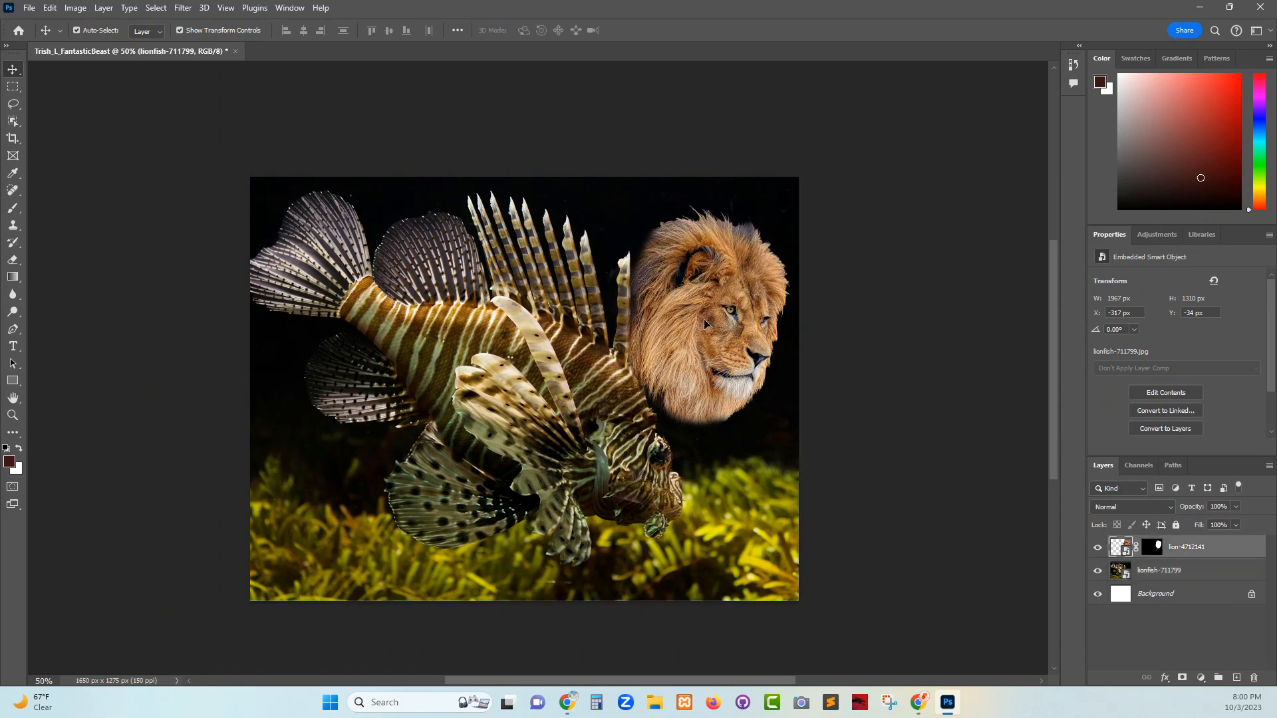
drag(704, 321, 652, 470)
drag(648, 471, 649, 471)
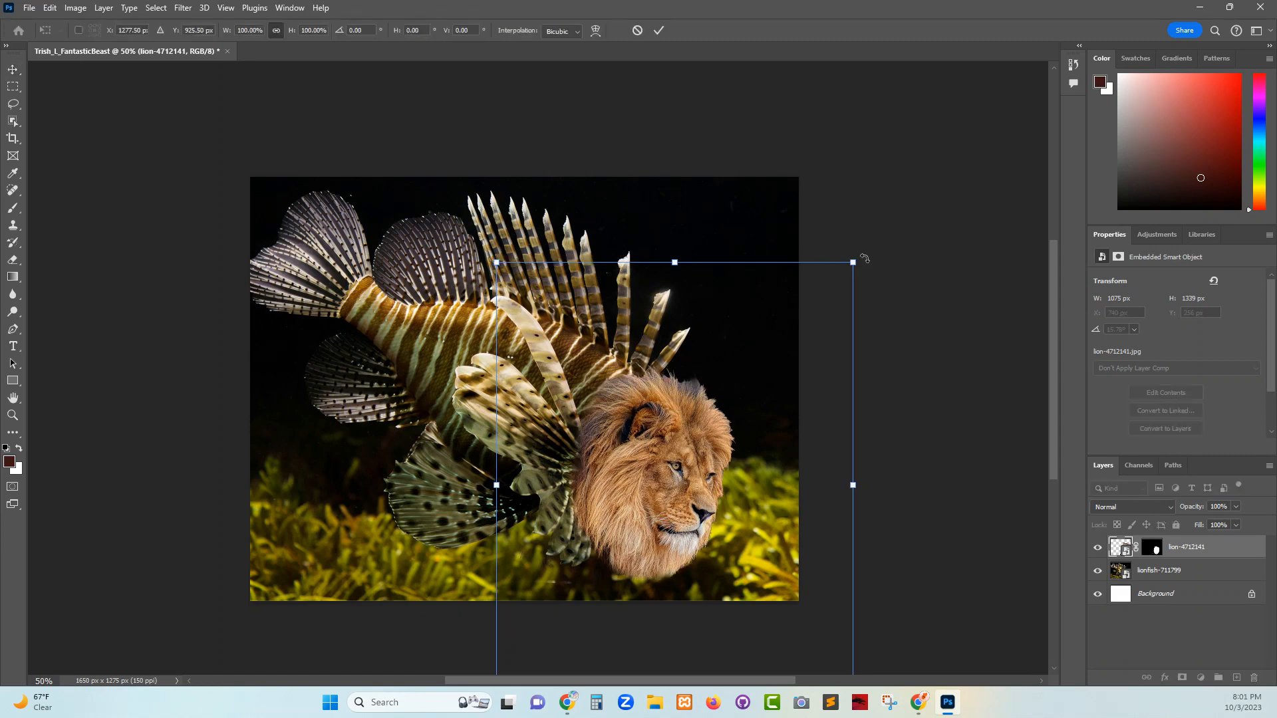
drag(858, 265, 889, 340)
mouse_move(690, 459)
mouse_down()
mouse_move(677, 459)
mouse_move(681, 441)
mouse_up()
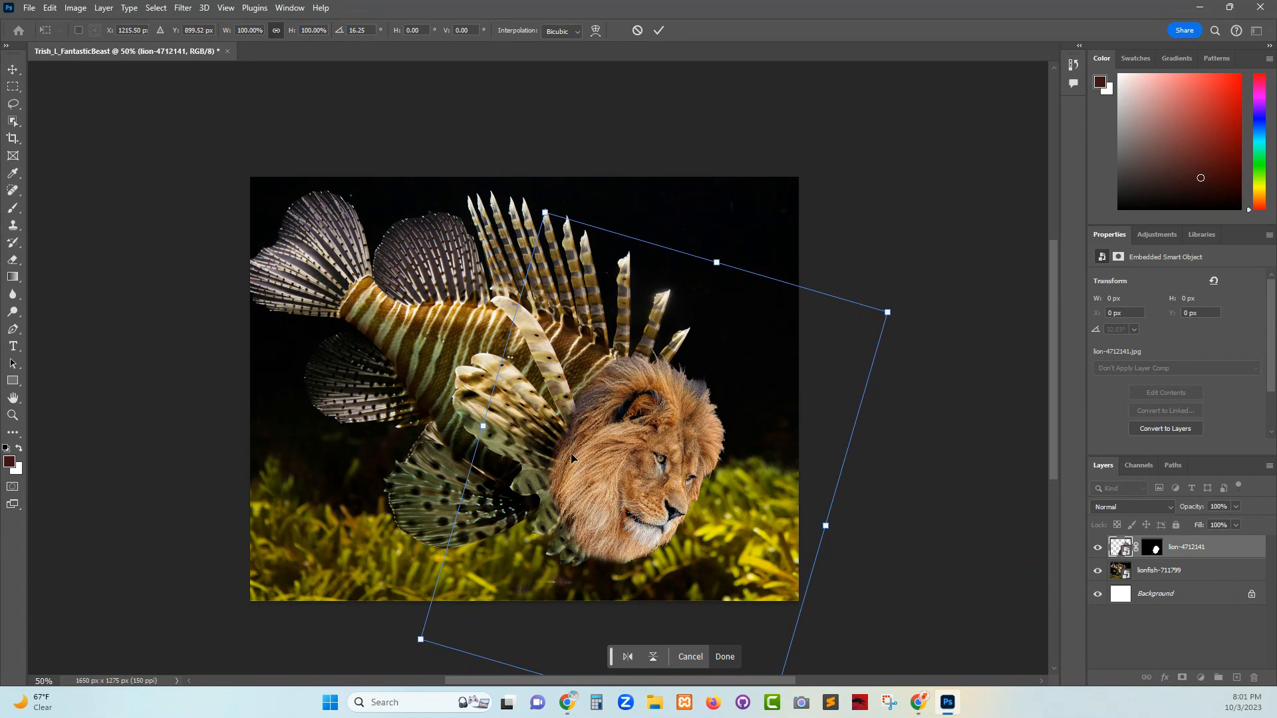
Step: Paint black at 30% brush opacity on the lion's layer mask to blend the mane into the fins and soften its upper edge
click(1147, 549)
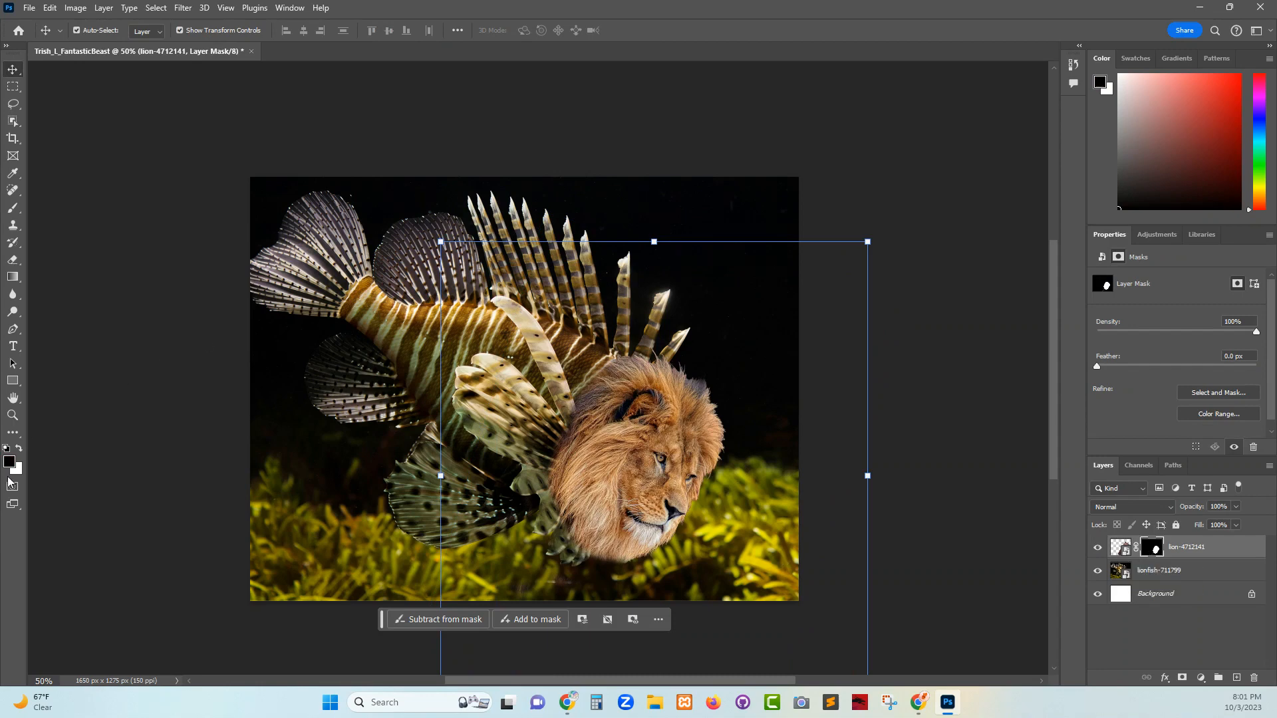
click(12, 463)
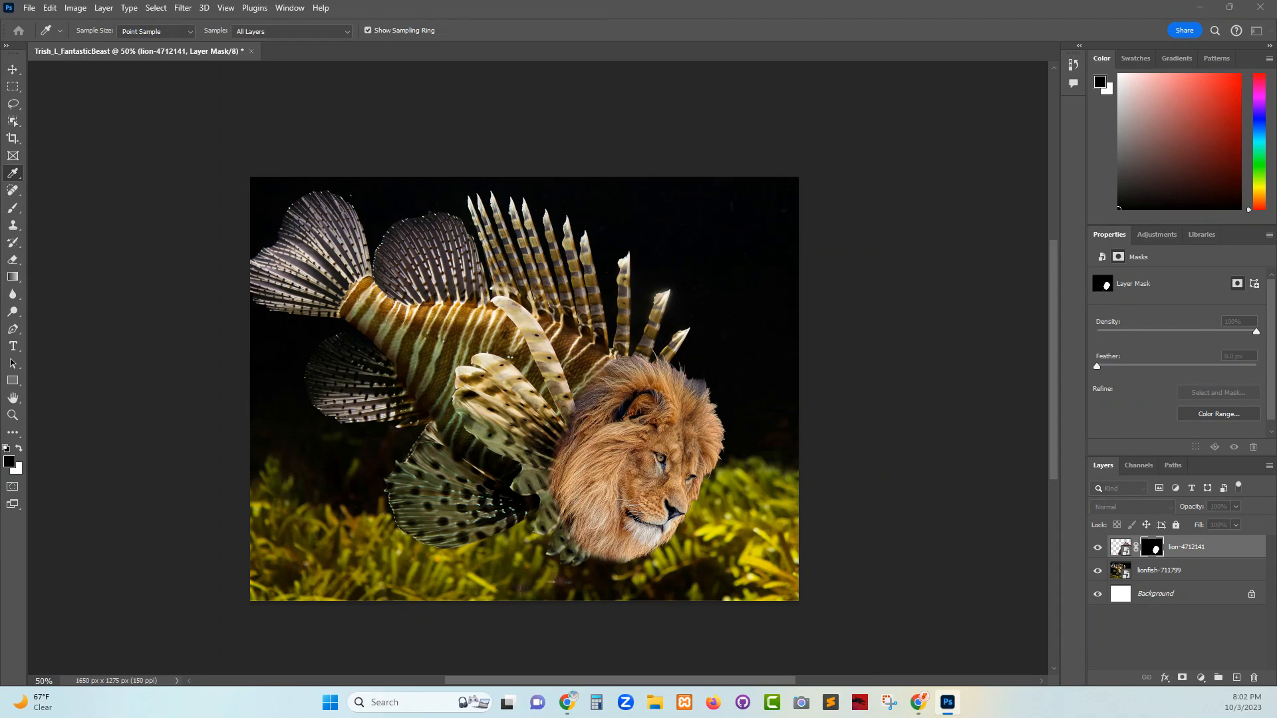
key(Escape)
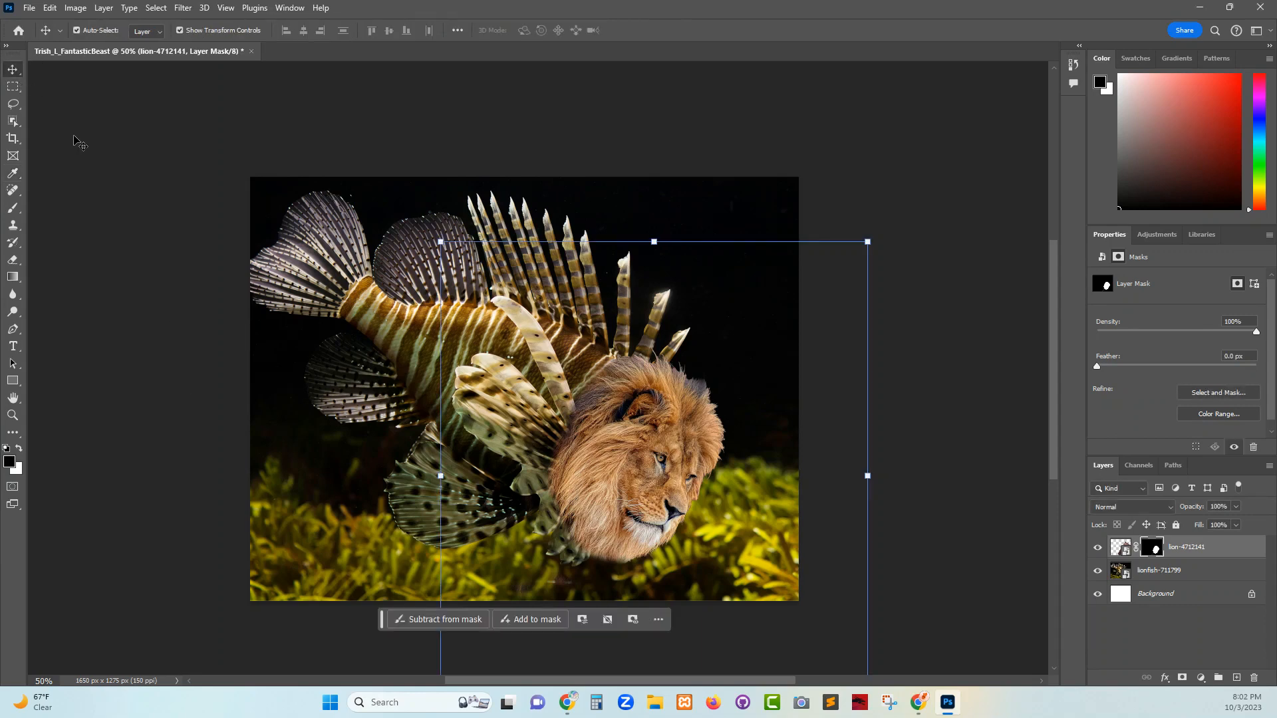
key(b)
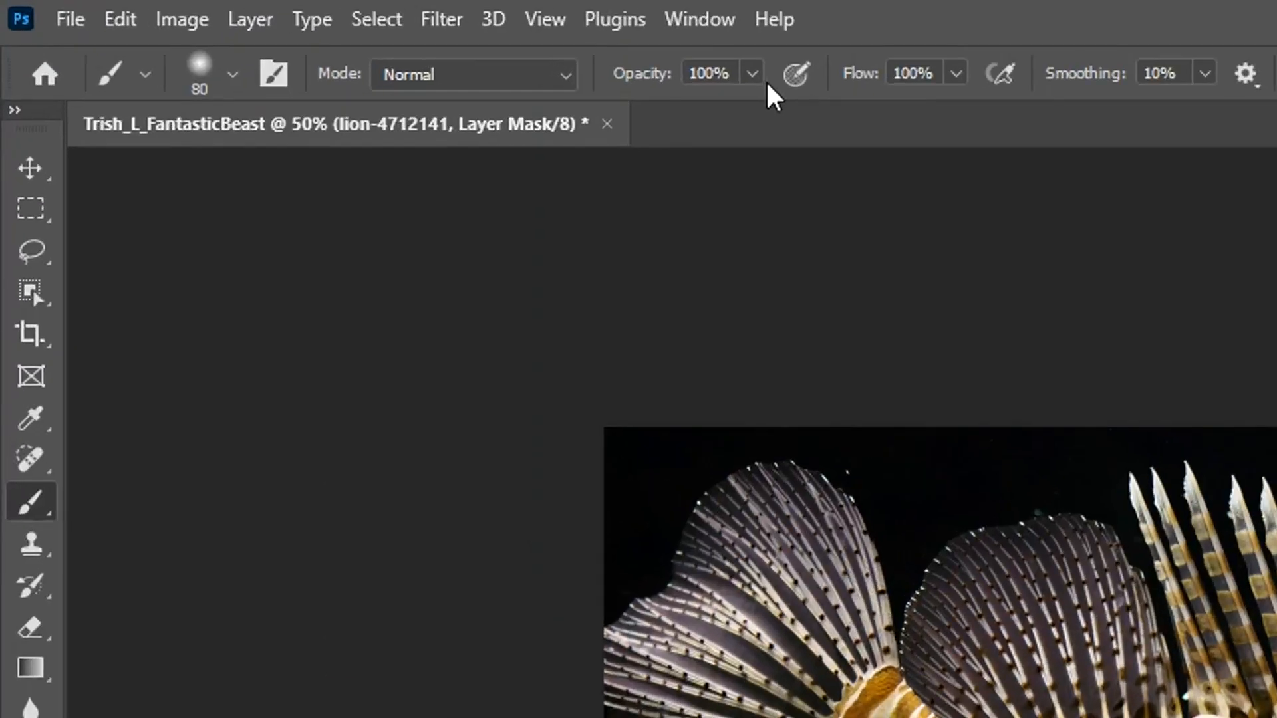
click(311, 30)
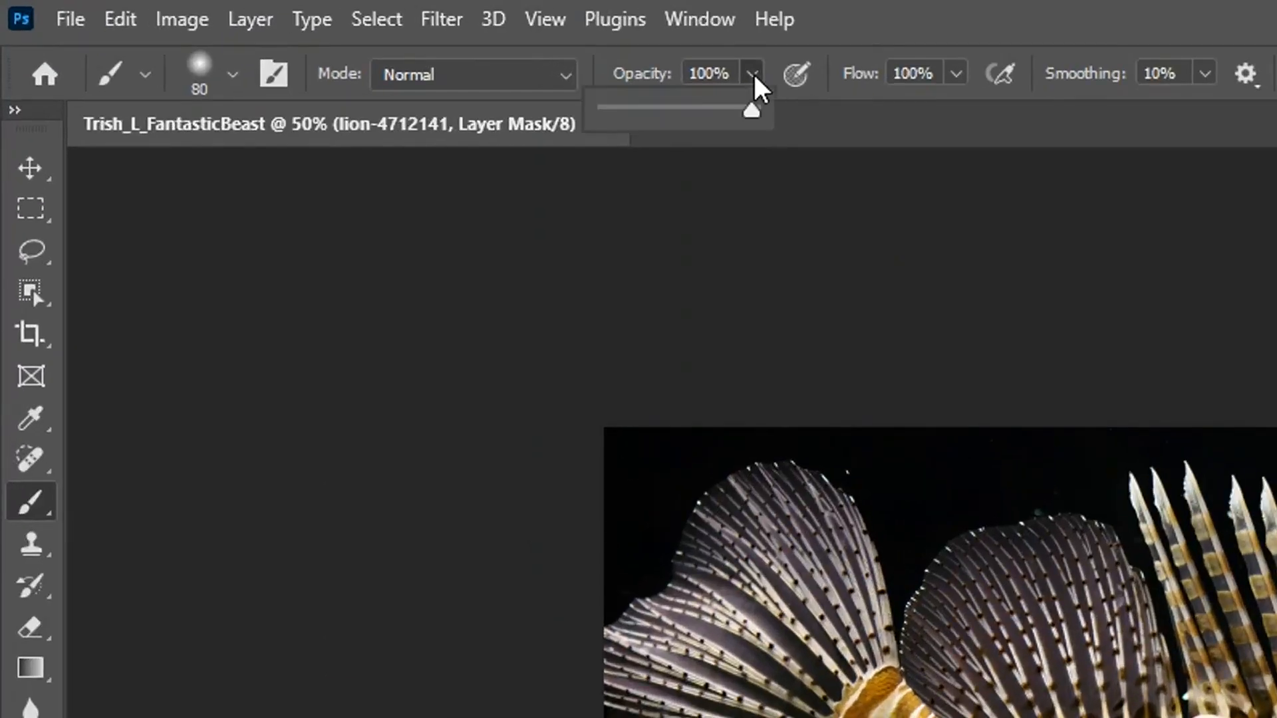
drag(745, 120, 710, 120)
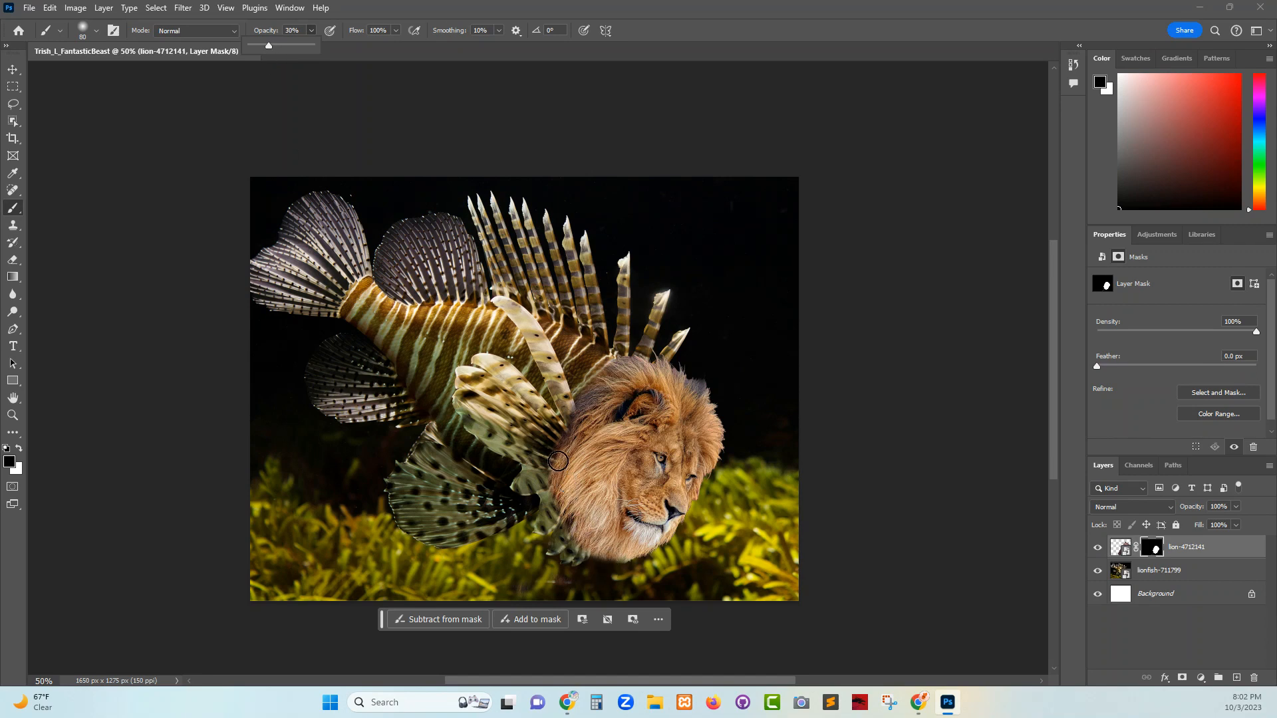
scroll(592, 443, up, 5)
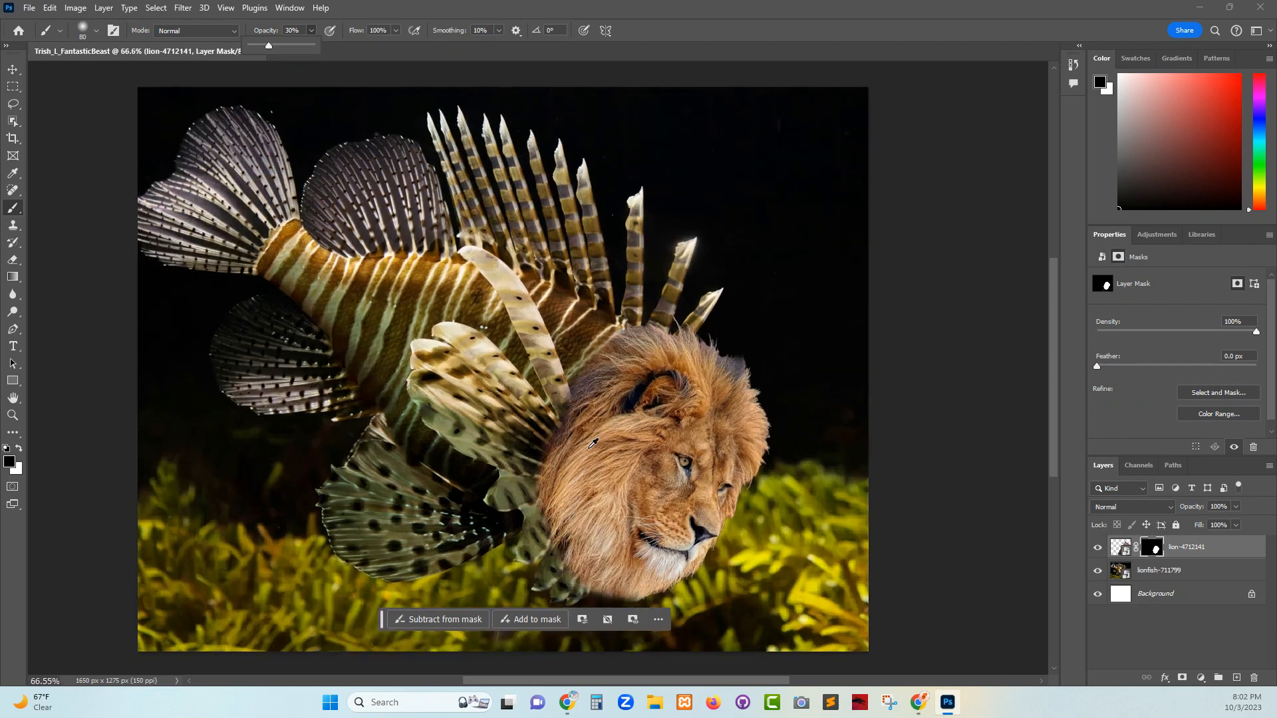
scroll(592, 443, up, 1)
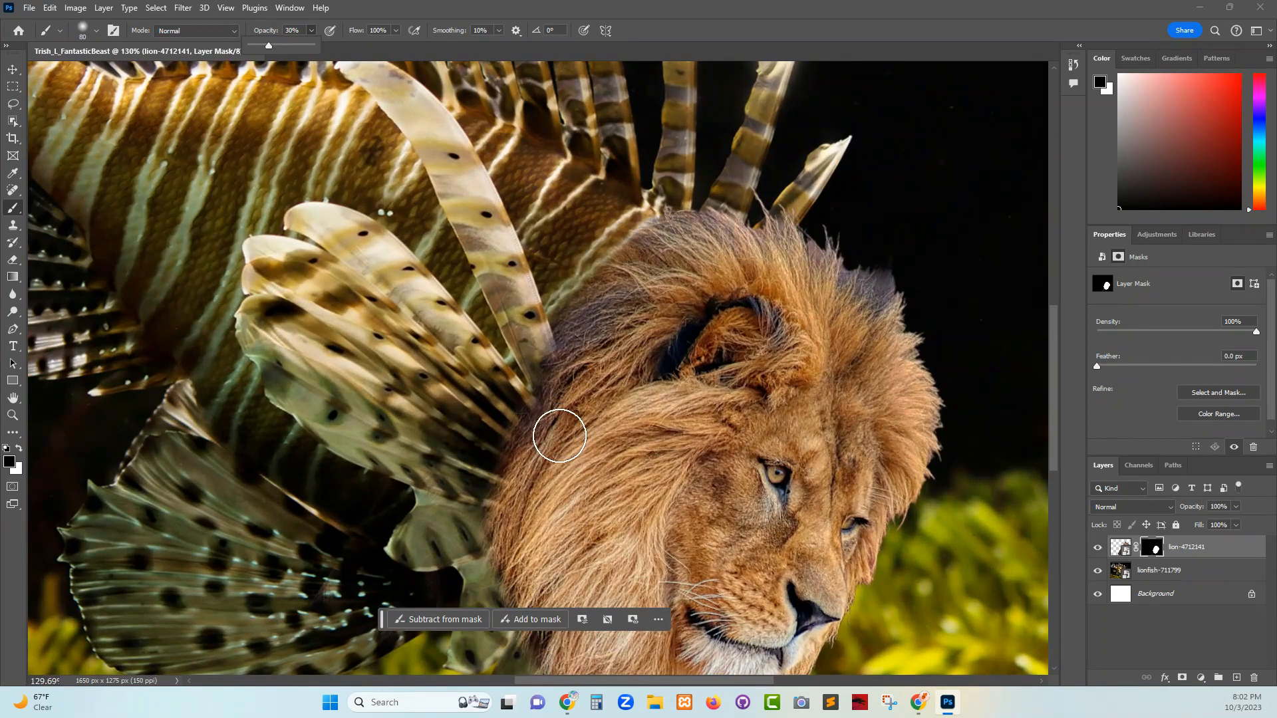
click(540, 436)
mouse_move(540, 436)
mouse_down()
mouse_move(561, 453)
mouse_move(509, 481)
mouse_move(521, 440)
mouse_move(551, 430)
mouse_move(549, 380)
mouse_move(559, 421)
mouse_move(547, 352)
mouse_move(538, 388)
mouse_move(536, 365)
mouse_move(541, 445)
mouse_move(552, 427)
mouse_move(537, 459)
mouse_move(566, 433)
mouse_move(510, 477)
mouse_move(530, 469)
mouse_move(506, 495)
mouse_move(533, 472)
mouse_move(507, 488)
mouse_move(524, 493)
mouse_move(499, 490)
mouse_move(535, 480)
mouse_move(519, 466)
mouse_move(539, 454)
mouse_move(535, 425)
mouse_move(528, 463)
mouse_move(502, 469)
mouse_move(514, 481)
mouse_move(483, 467)
mouse_move(524, 384)
mouse_move(532, 404)
mouse_move(548, 393)
mouse_move(533, 360)
mouse_move(344, 493)
mouse_move(498, 322)
mouse_move(442, 487)
mouse_move(560, 463)
mouse_up()
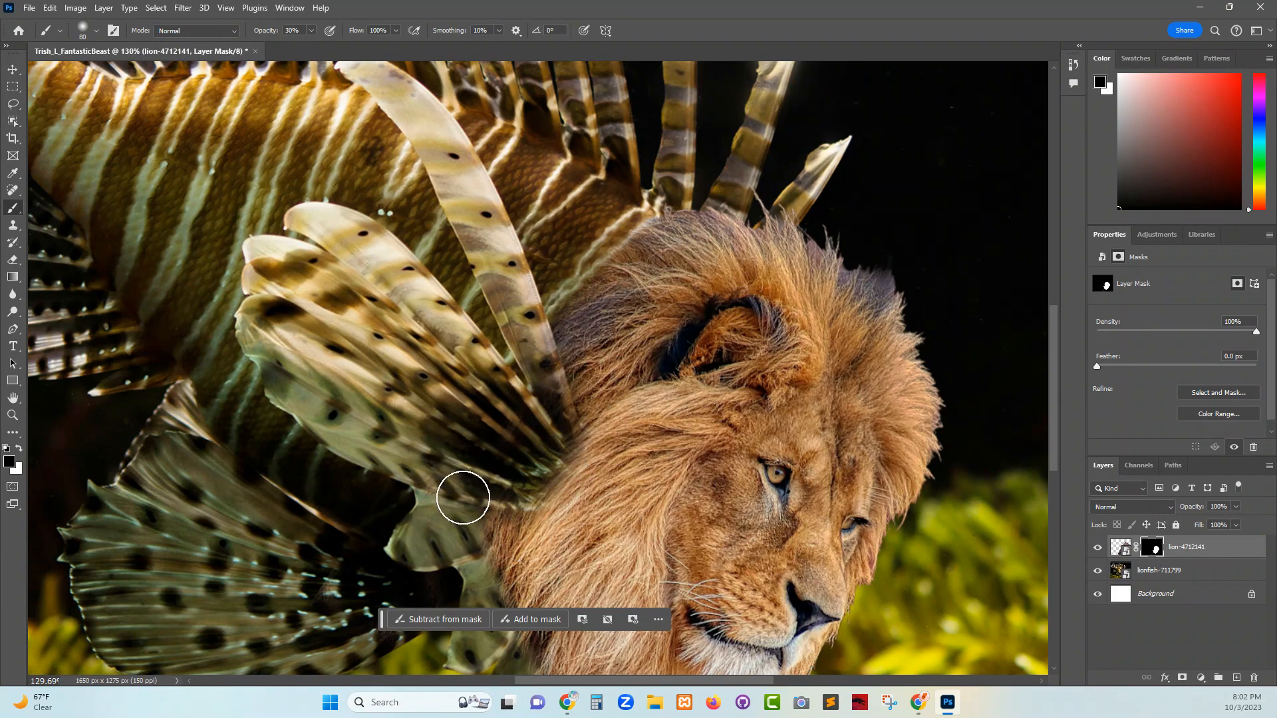
mouse_move(869, 197)
mouse_down()
mouse_move(879, 259)
mouse_move(903, 285)
mouse_move(829, 221)
mouse_move(906, 267)
mouse_move(892, 280)
mouse_move(907, 267)
mouse_move(896, 287)
mouse_move(908, 267)
mouse_move(880, 284)
mouse_move(887, 248)
mouse_move(862, 266)
mouse_move(837, 241)
mouse_up()
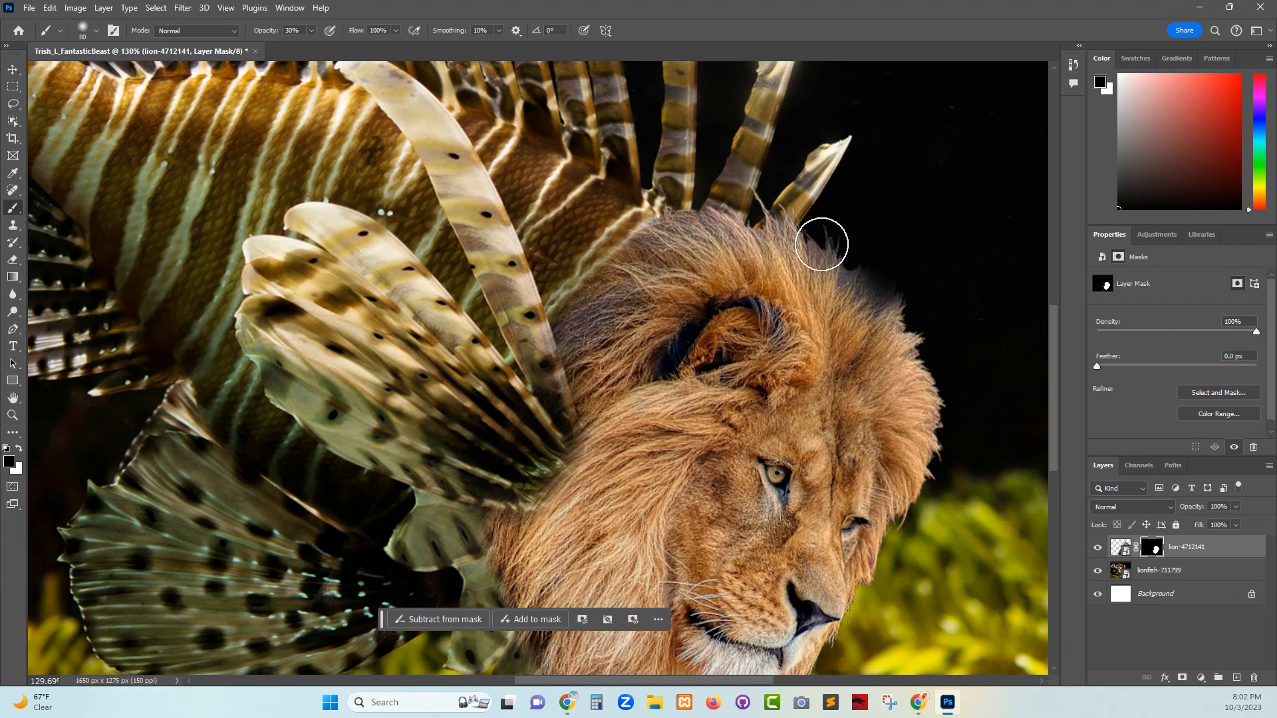
mouse_move(917, 302)
mouse_down()
mouse_move(960, 446)
mouse_move(919, 532)
mouse_move(945, 442)
mouse_move(931, 339)
mouse_move(941, 378)
mouse_move(856, 237)
mouse_move(921, 307)
mouse_move(816, 209)
mouse_move(882, 258)
mouse_move(701, 180)
mouse_up()
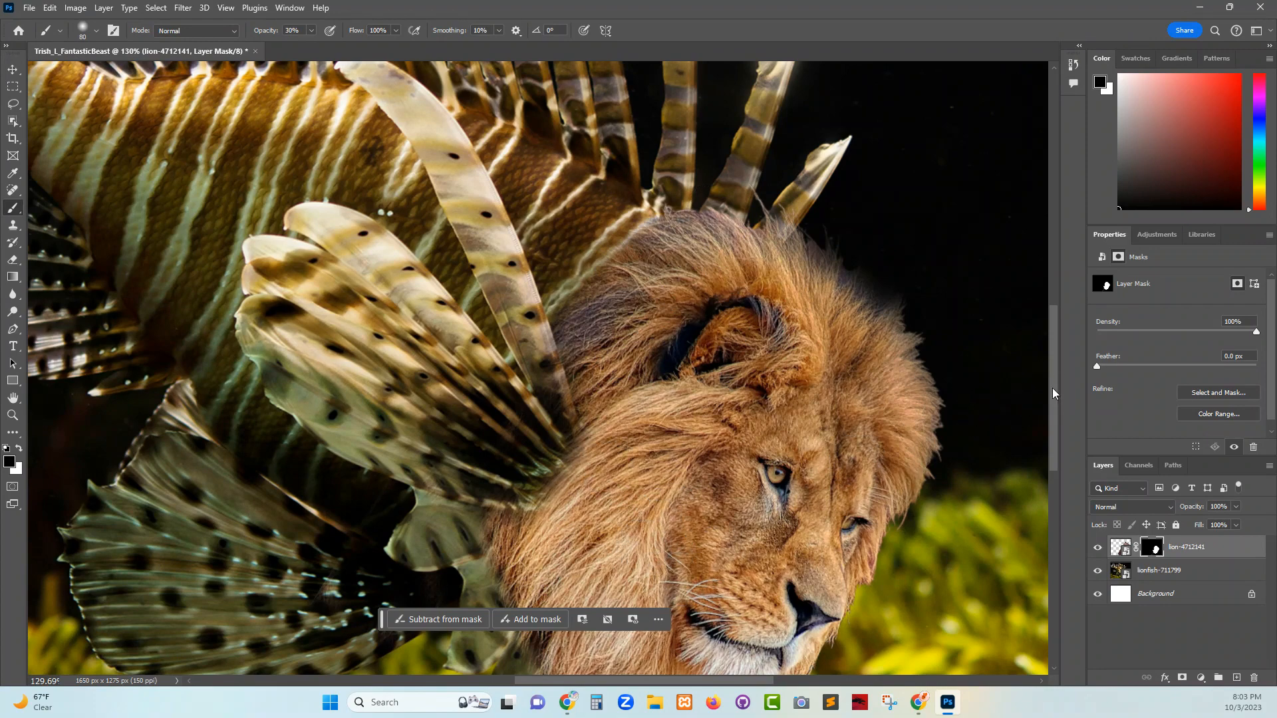
Step: Outline the lower mane and surrounding fur with the Polygonal Lasso and copy that part of the lion image to a new layer
drag(1052, 389, 1047, 438)
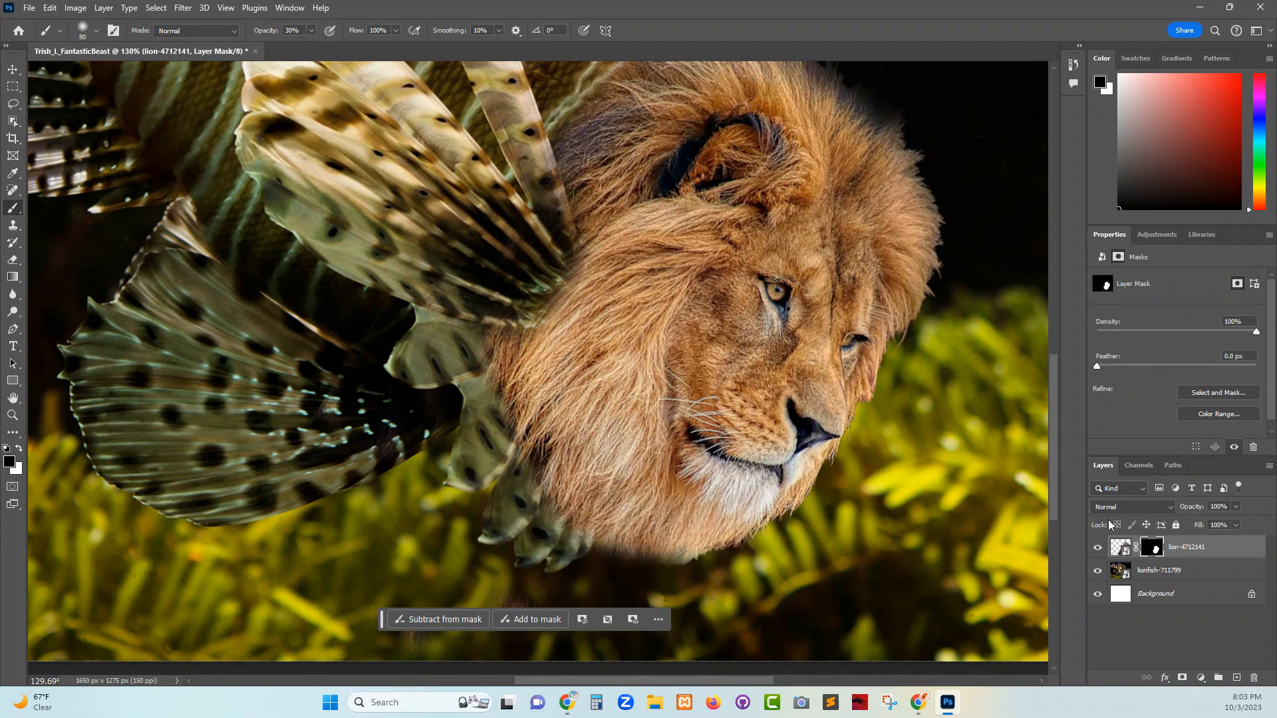
click(1205, 547)
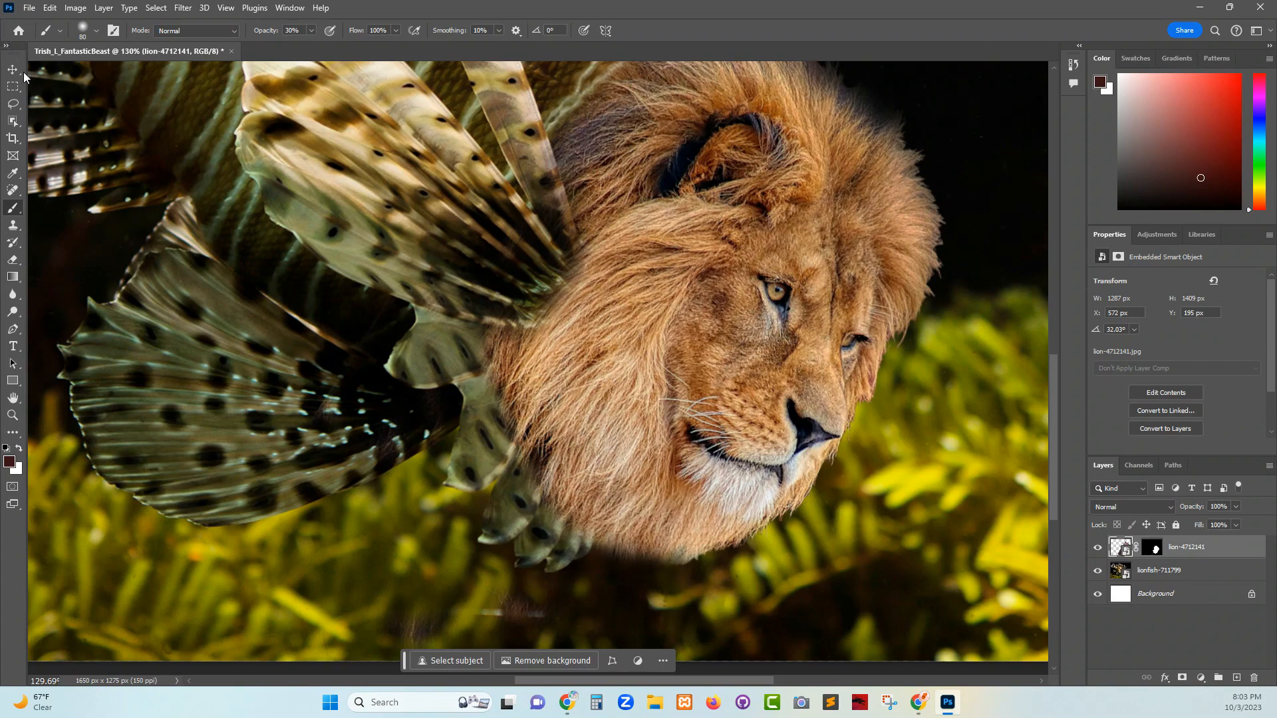
click(13, 111)
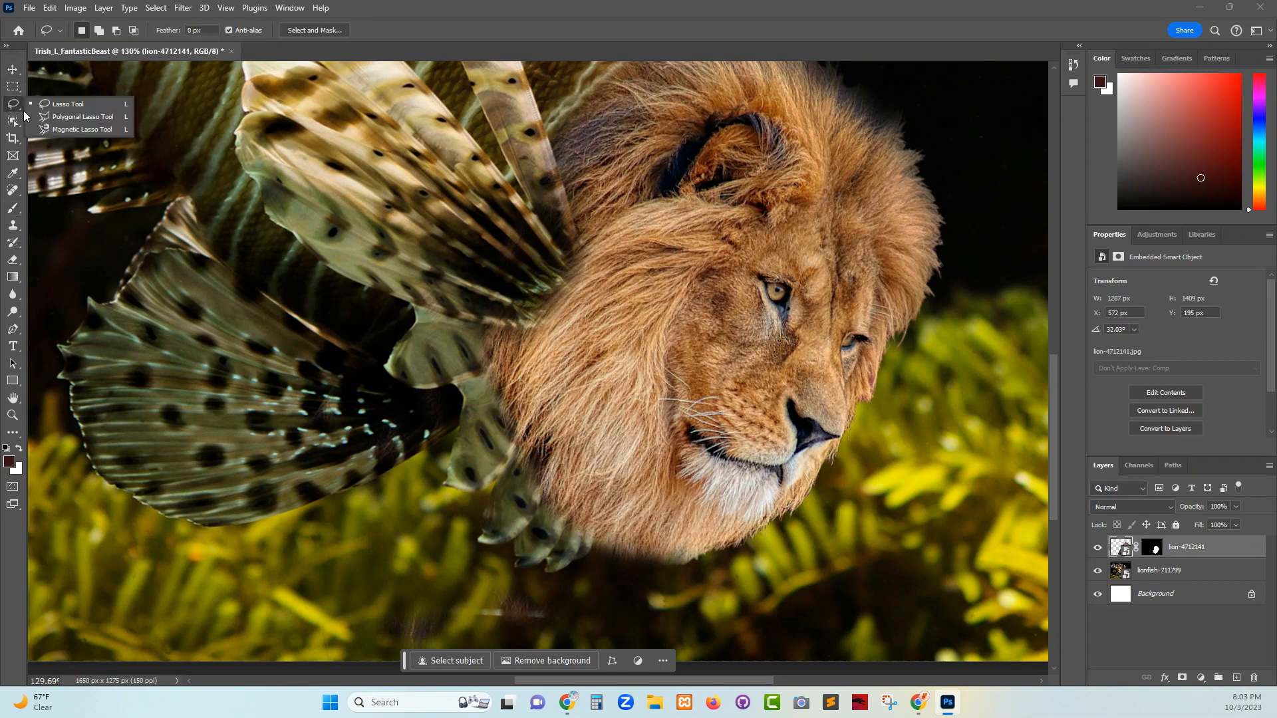
click(81, 116)
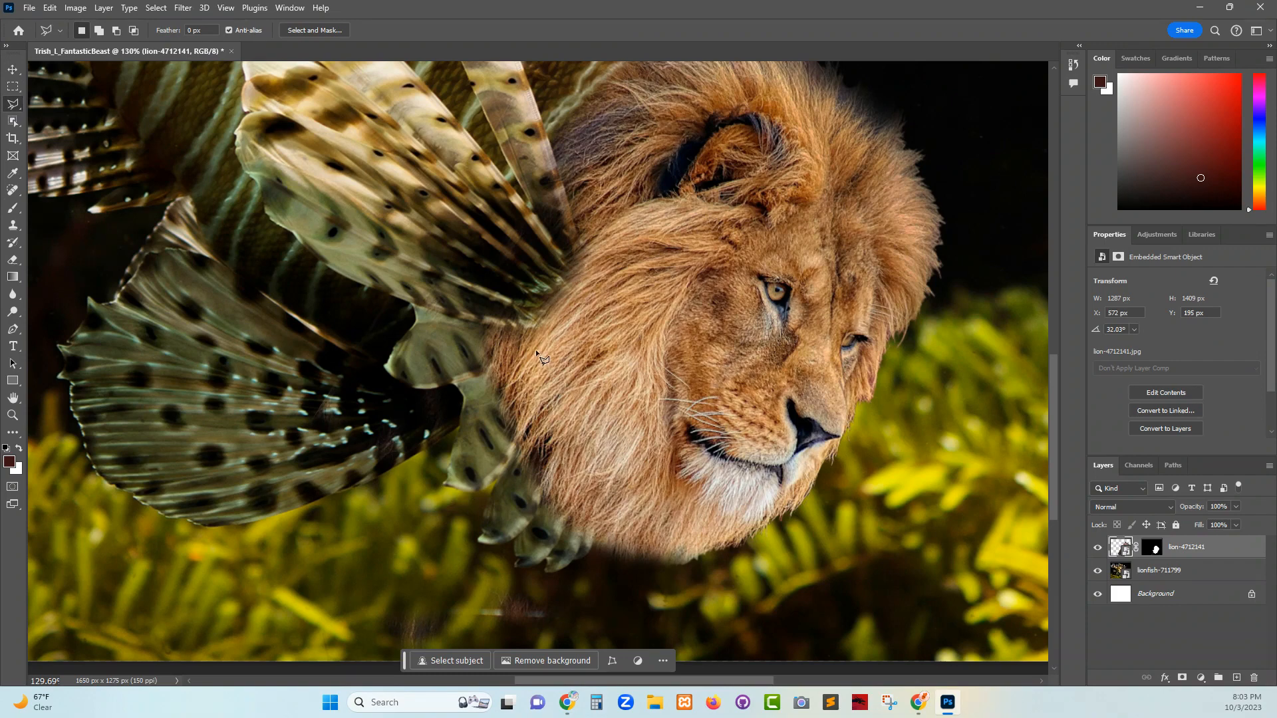
click(495, 343)
click(637, 367)
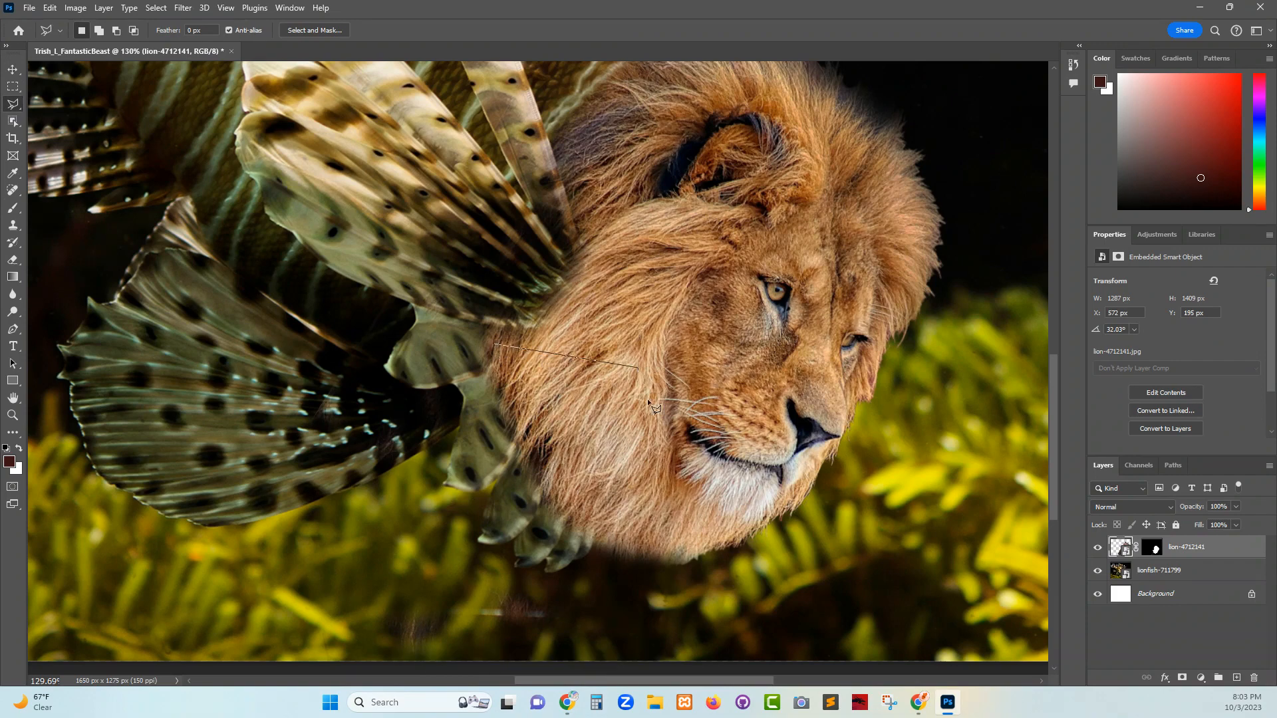
click(683, 477)
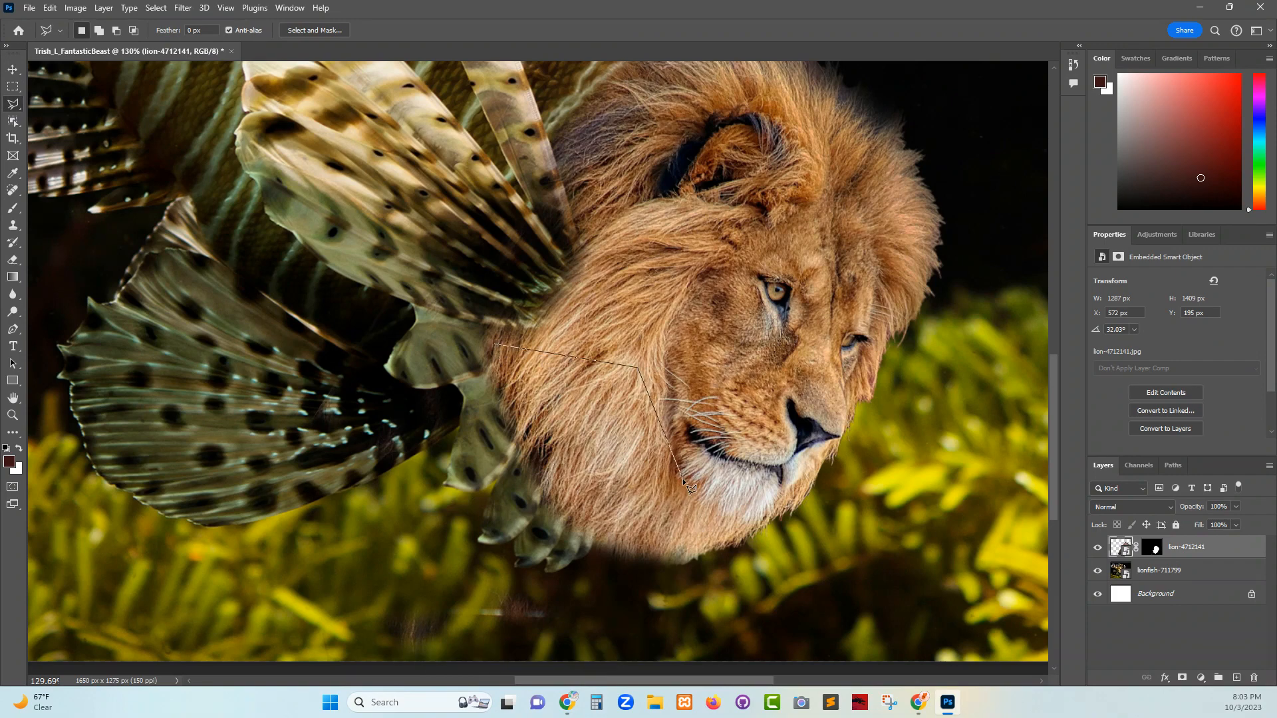
click(768, 497)
click(833, 524)
click(681, 618)
click(490, 588)
click(342, 413)
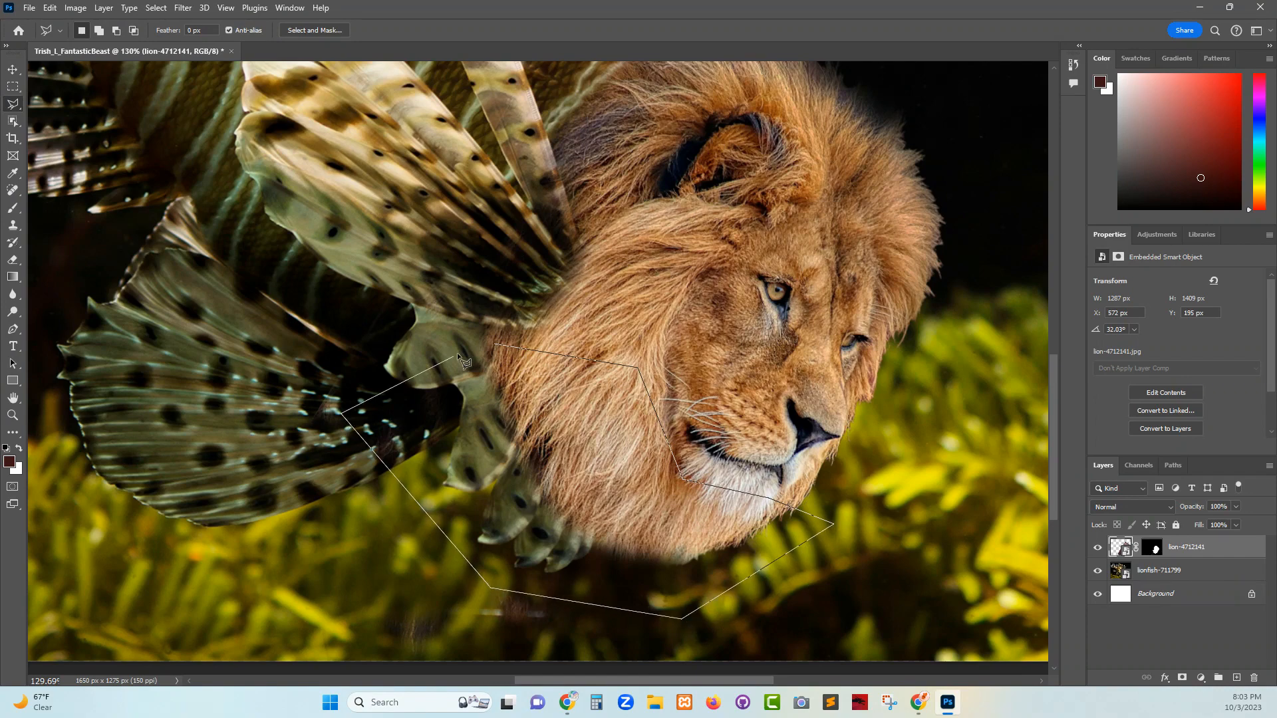
click(492, 345)
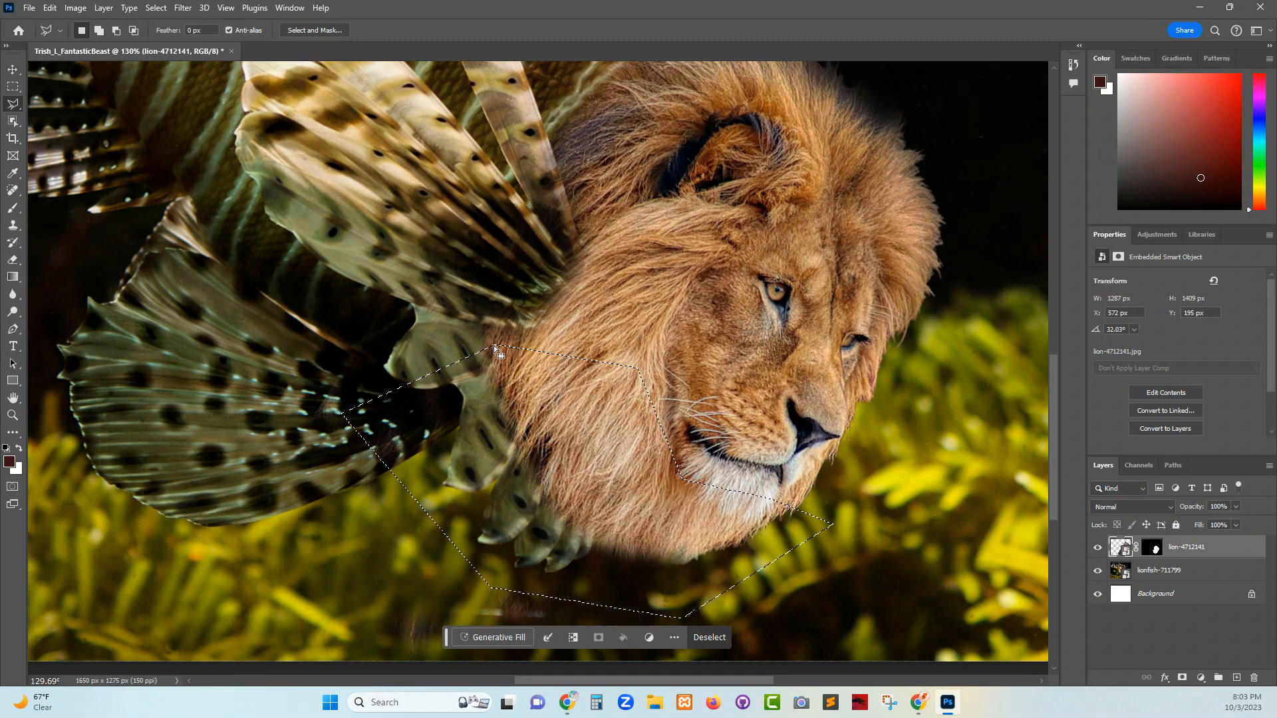
key(ctrl+j)
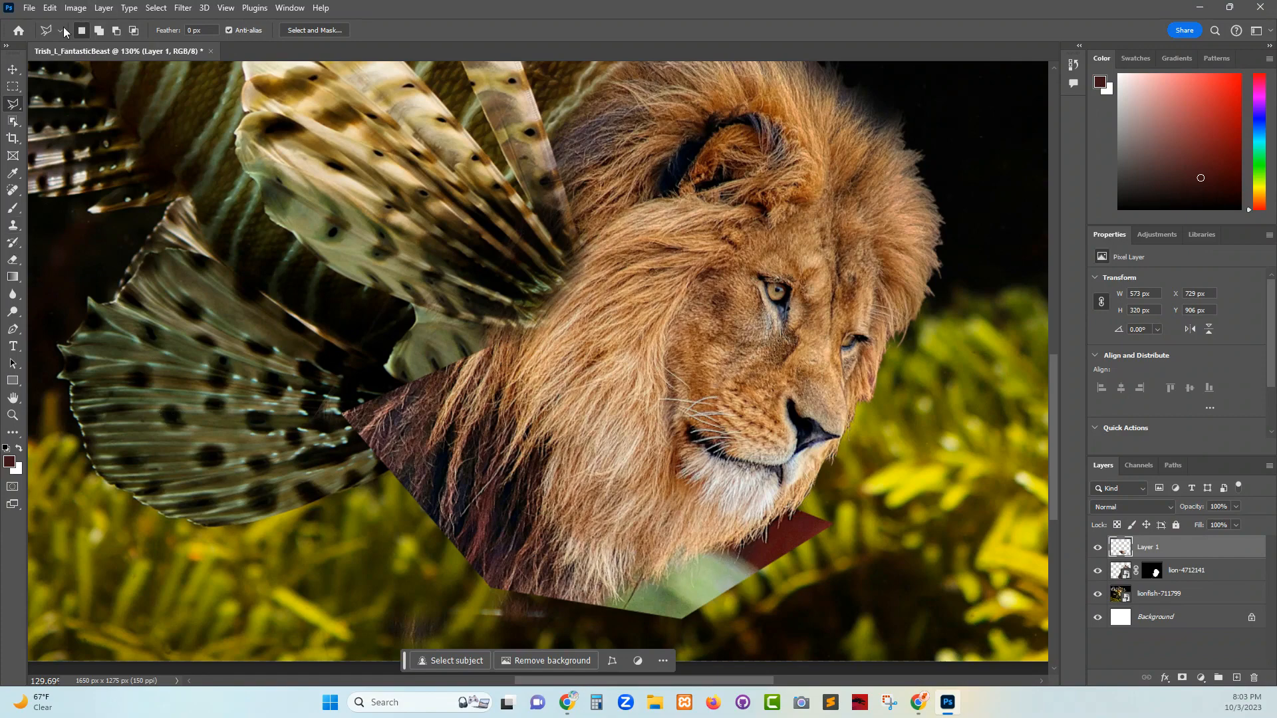
Step: Rotate the copied mane piece about 29.5° clockwise and position it over the mane's lower back edge beside the fins
click(13, 69)
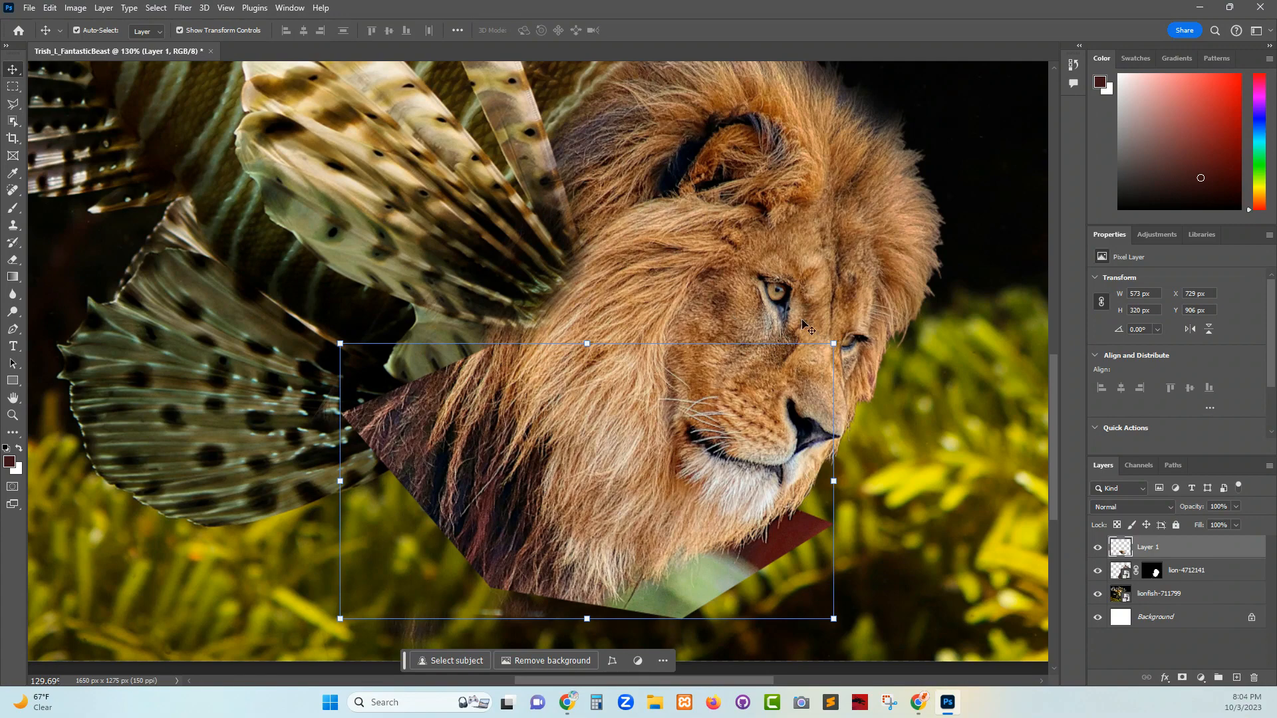
drag(841, 334, 840, 439)
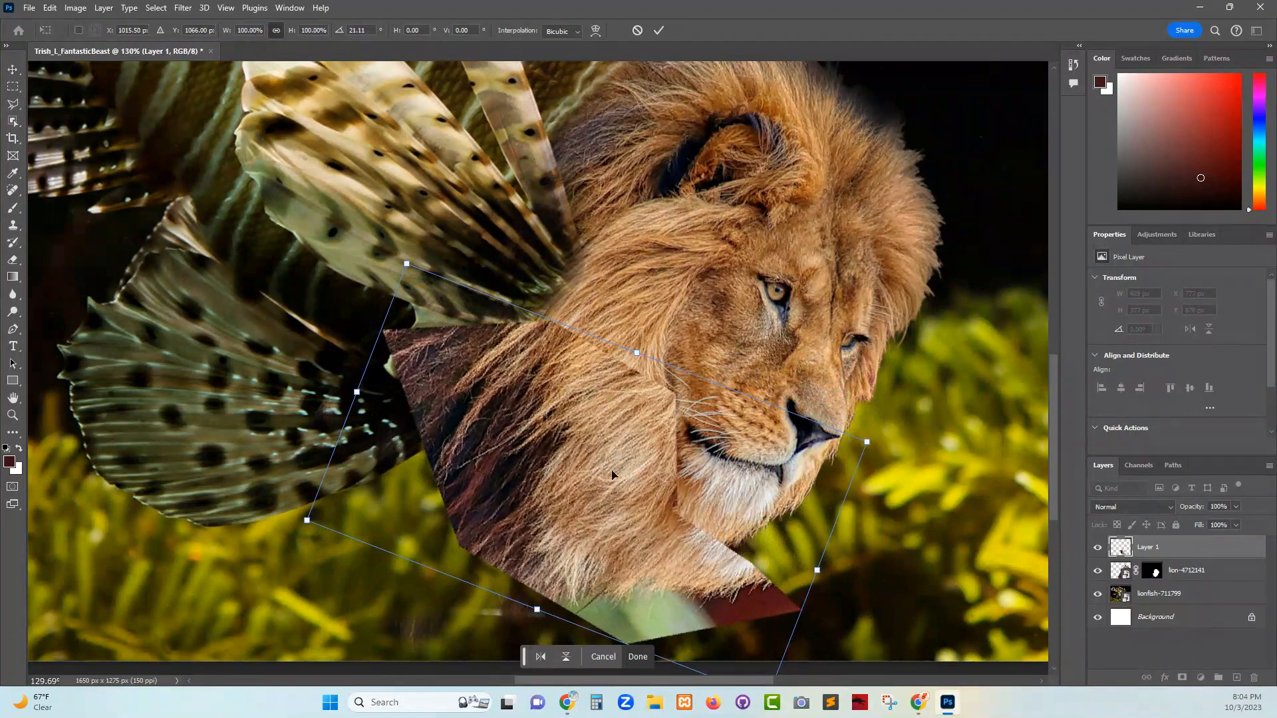
drag(609, 476, 575, 473)
drag(854, 432, 850, 465)
drag(615, 570, 621, 530)
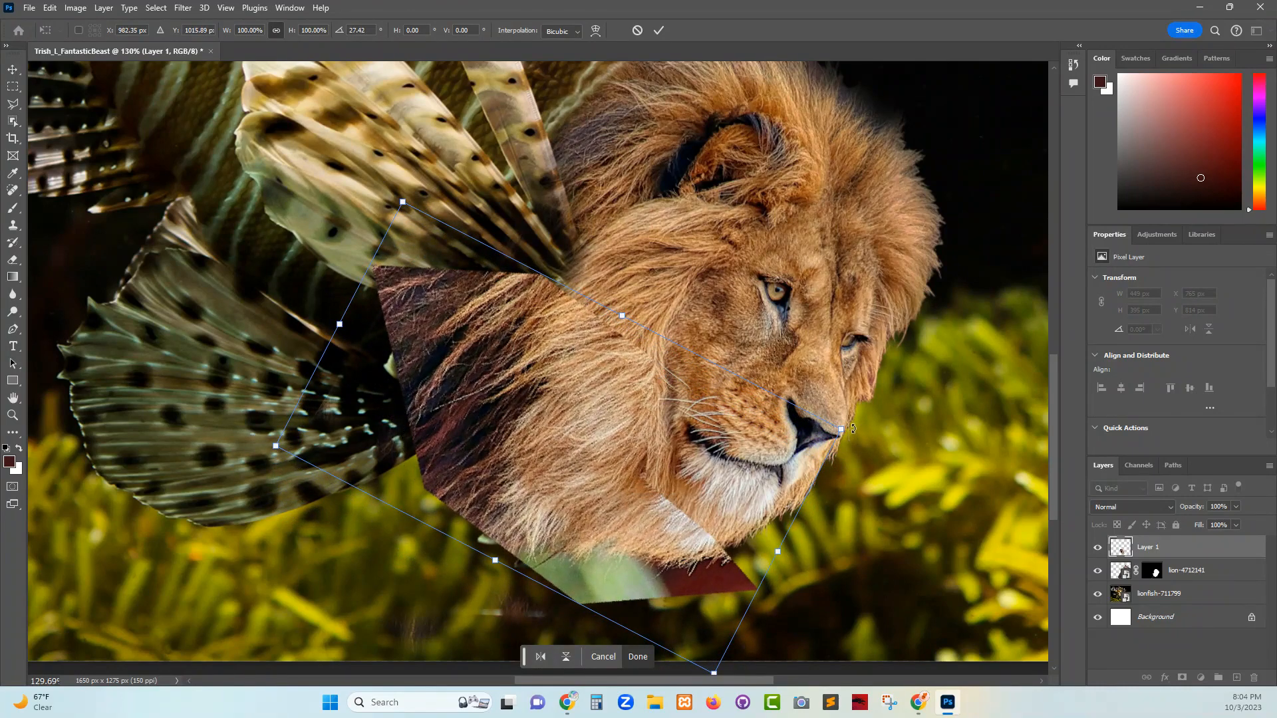
drag(854, 429, 850, 439)
drag(620, 536, 622, 503)
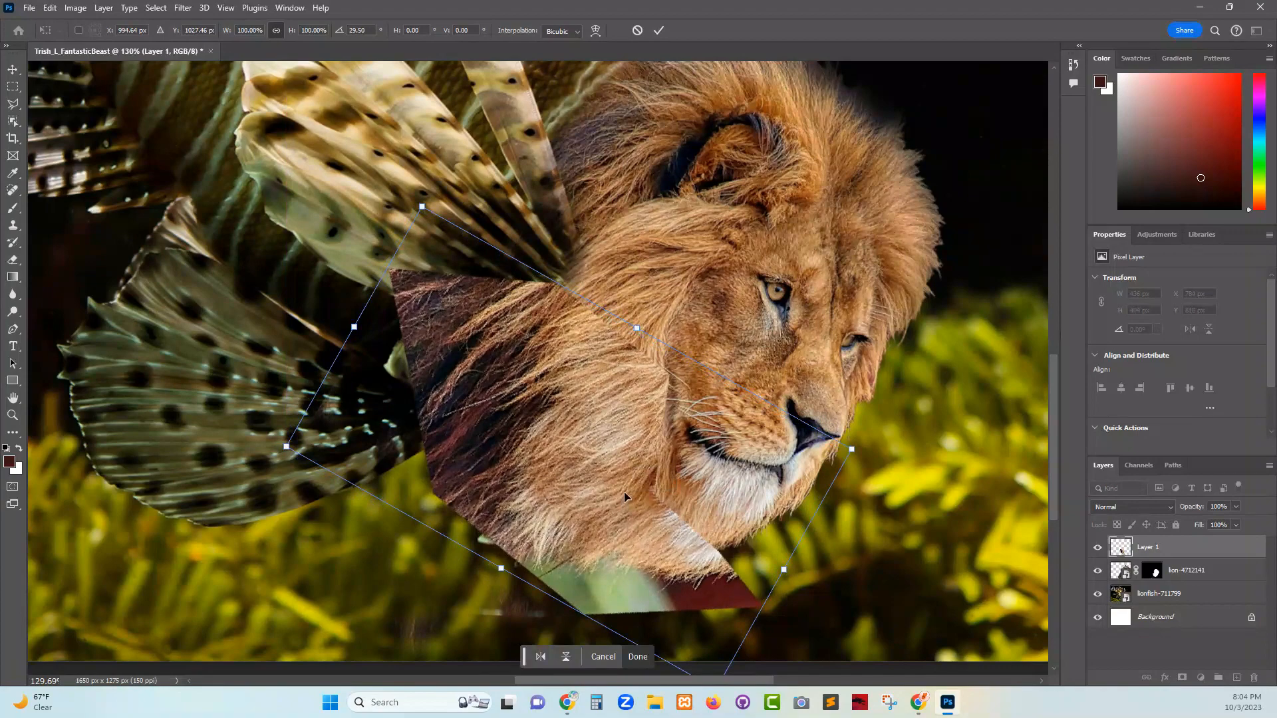
key(Return)
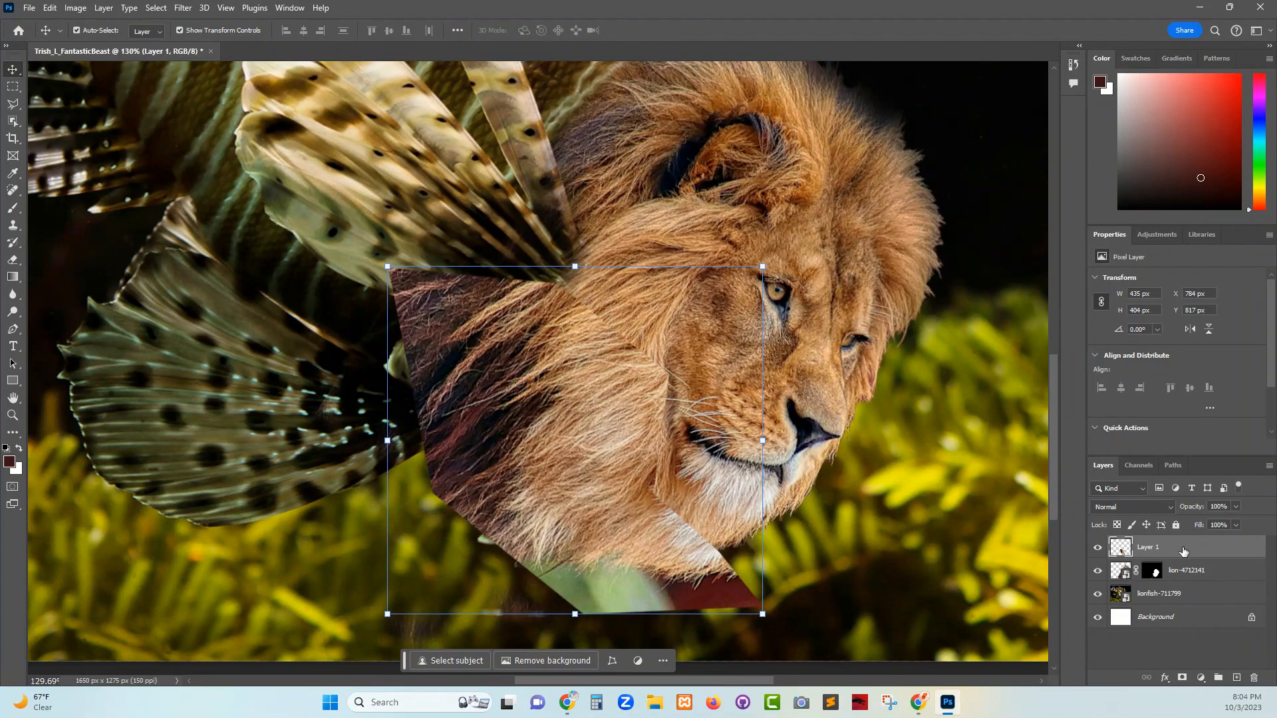
Step: Add a layer mask to the copied mane piece and paint black at 100% brush opacity to hide its background and excess dark fur
click(1181, 677)
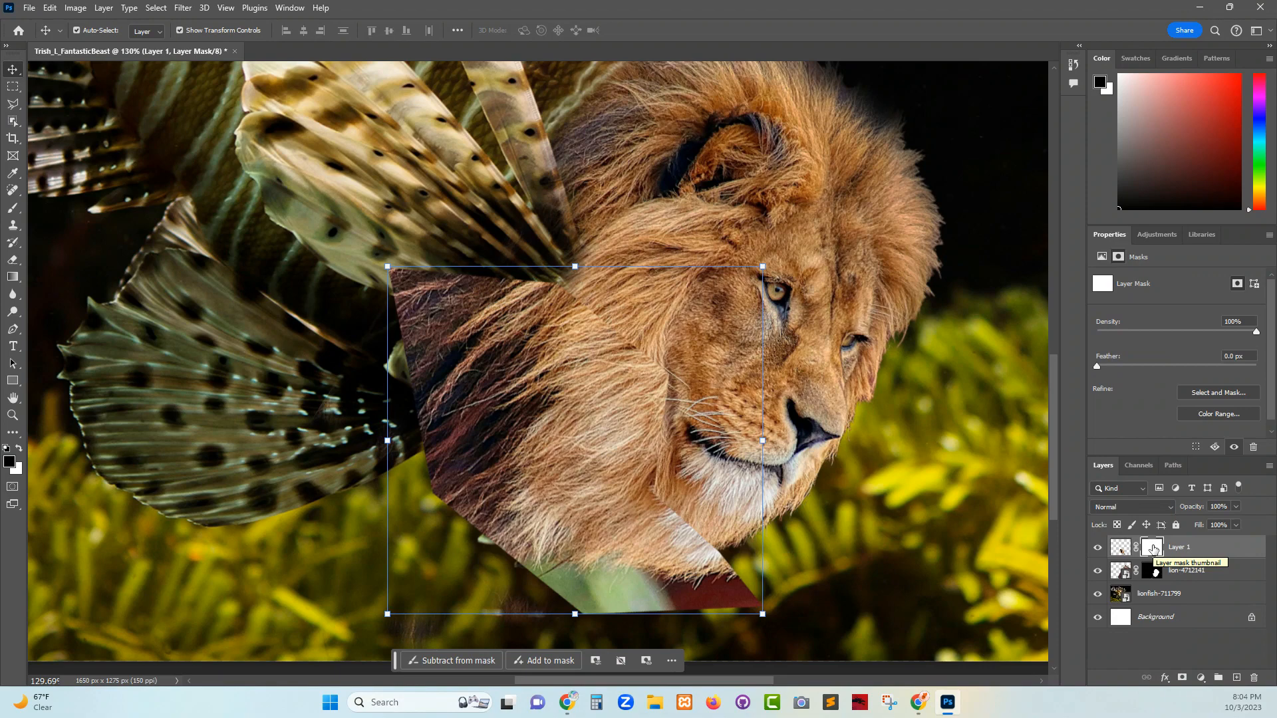
key(b)
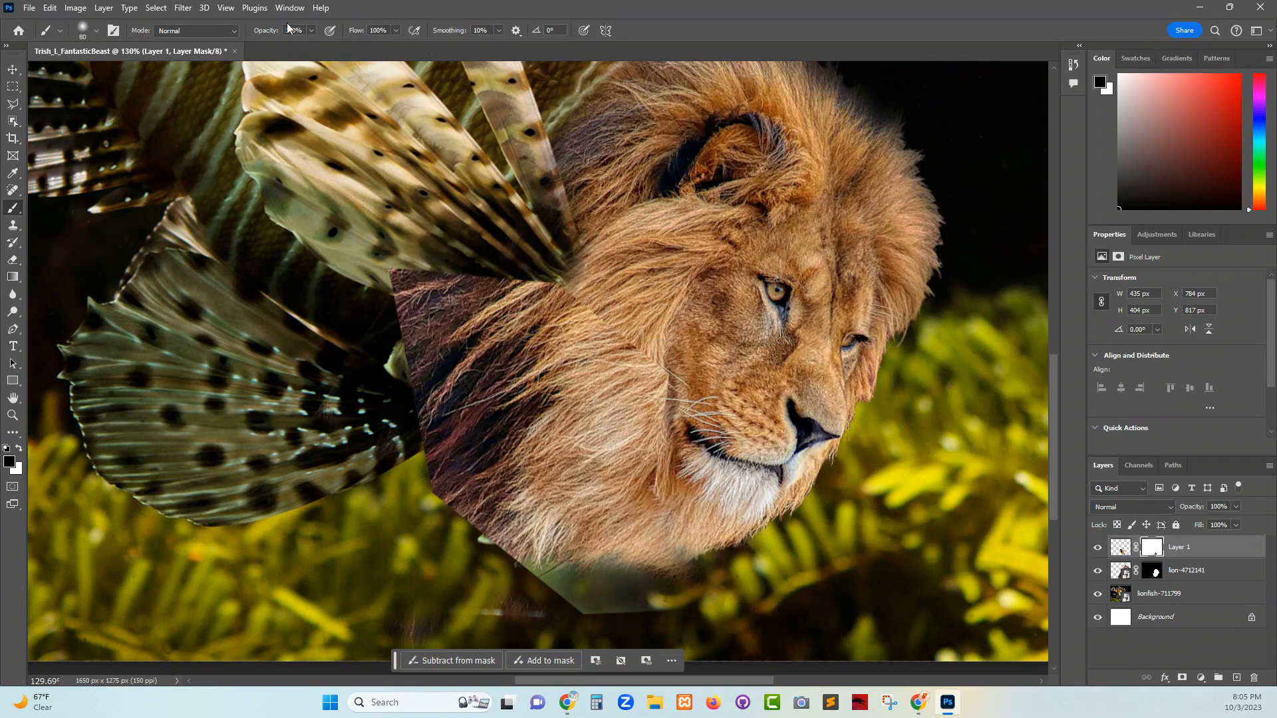
mouse_move(762, 624)
mouse_down()
mouse_move(689, 595)
mouse_move(629, 610)
mouse_move(540, 601)
mouse_move(537, 583)
mouse_move(595, 600)
mouse_move(530, 570)
mouse_move(484, 528)
mouse_move(444, 413)
mouse_move(434, 456)
mouse_move(465, 576)
mouse_move(416, 606)
mouse_move(576, 624)
mouse_move(549, 627)
mouse_up()
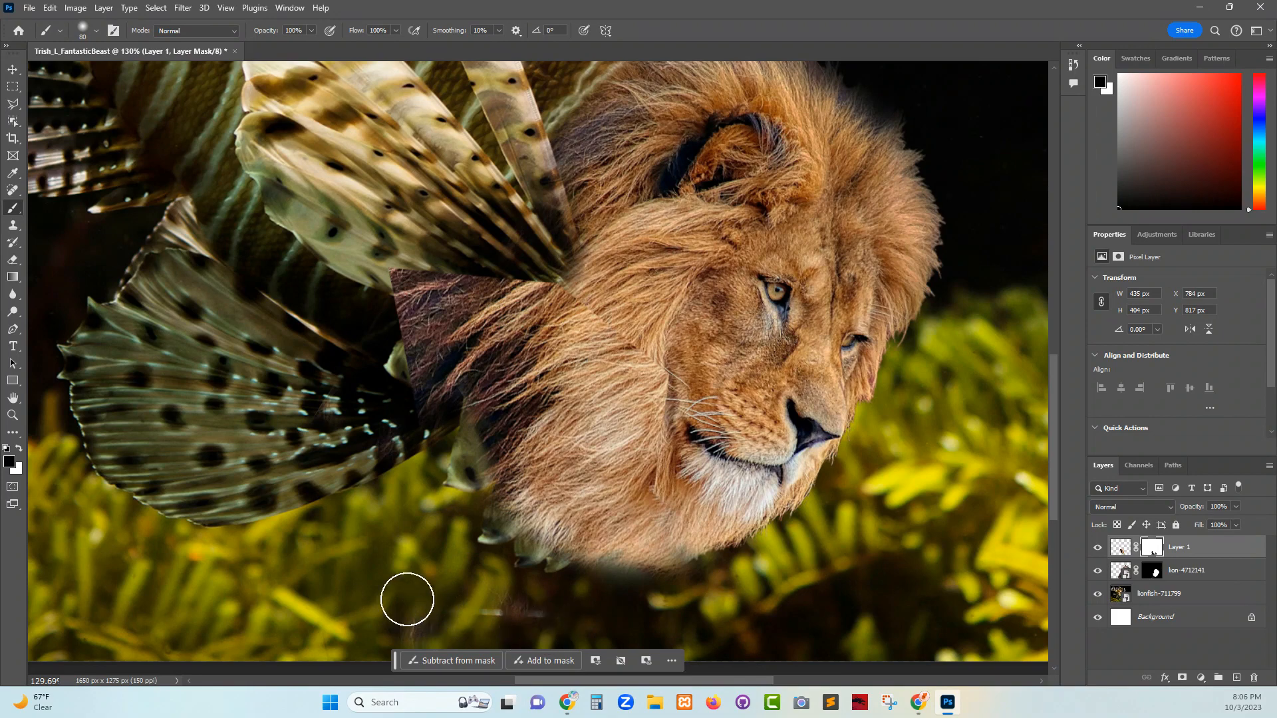
mouse_move(417, 235)
mouse_down()
mouse_move(363, 318)
mouse_move(453, 258)
mouse_move(412, 290)
mouse_move(502, 255)
mouse_move(491, 277)
mouse_move(542, 271)
mouse_move(527, 285)
mouse_move(551, 265)
mouse_move(635, 322)
mouse_up()
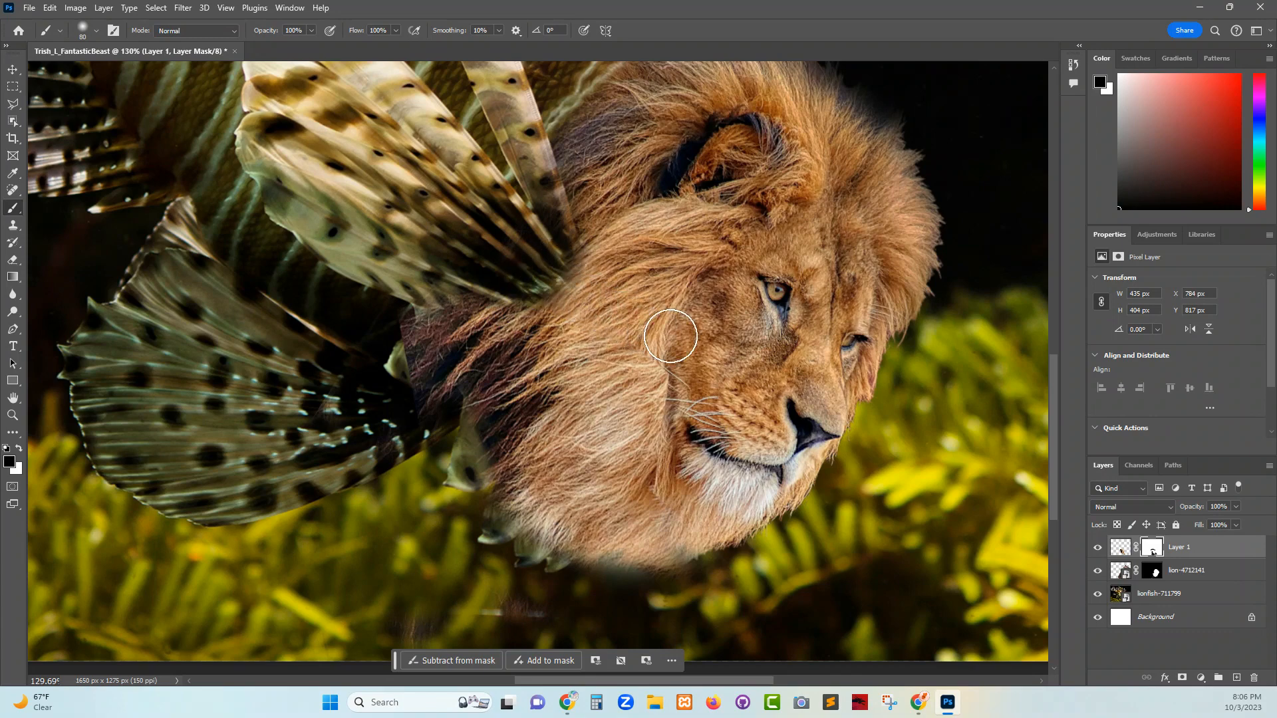
mouse_move(457, 305)
mouse_down()
mouse_move(406, 354)
mouse_move(414, 331)
mouse_move(431, 305)
mouse_move(398, 439)
mouse_move(368, 452)
mouse_move(482, 288)
mouse_move(451, 305)
mouse_move(527, 284)
mouse_move(476, 316)
mouse_up()
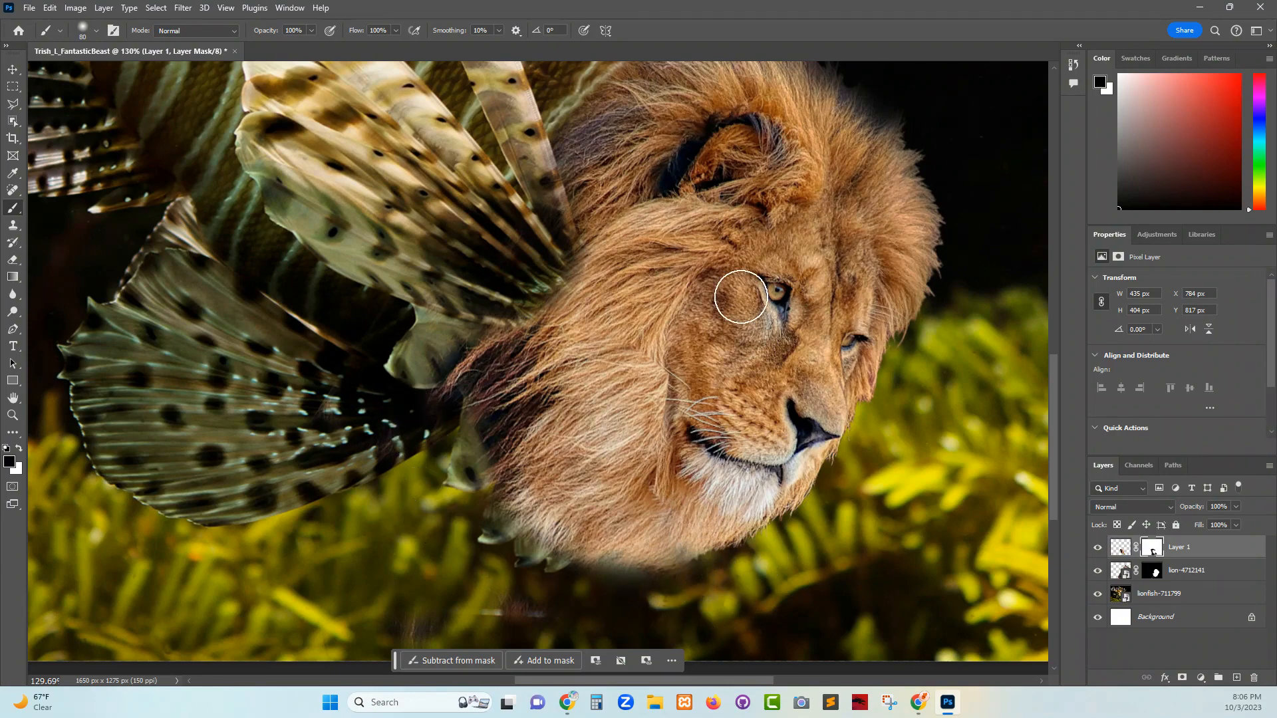
mouse_move(433, 372)
mouse_down()
mouse_move(443, 334)
mouse_move(422, 368)
mouse_move(456, 342)
mouse_up()
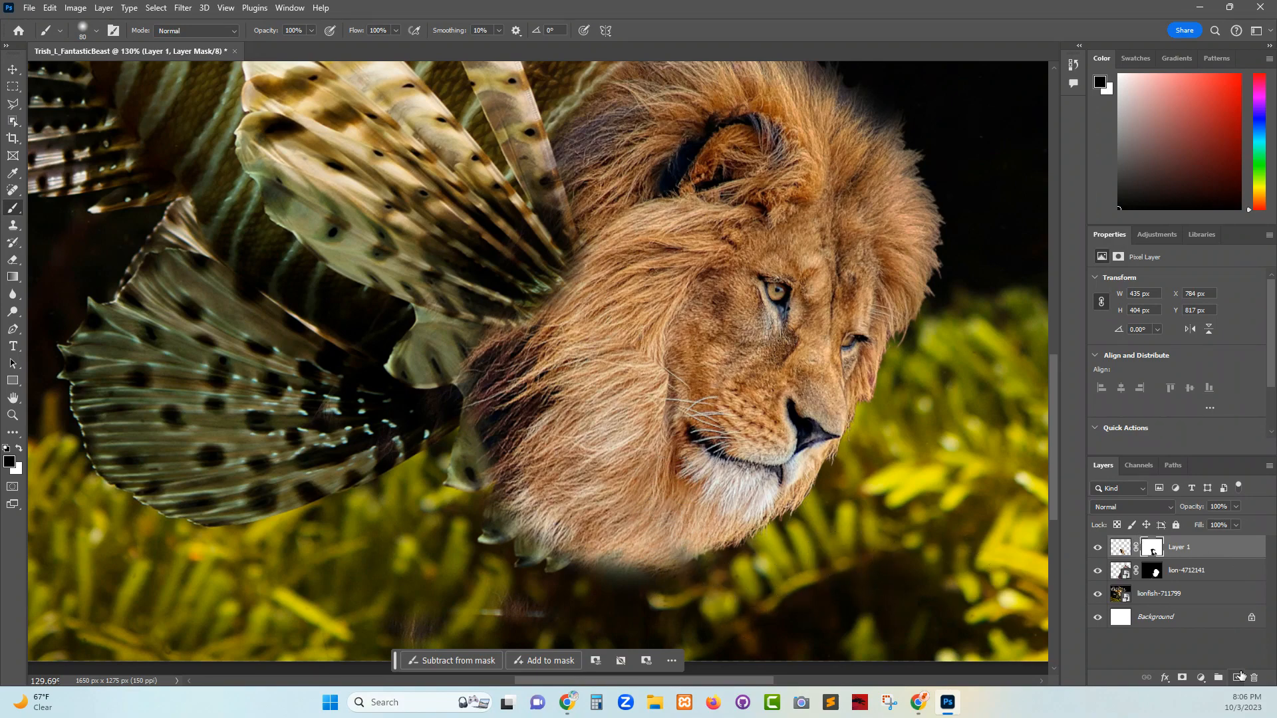
Step: Add a new empty layer above the copied mane piece
click(1236, 679)
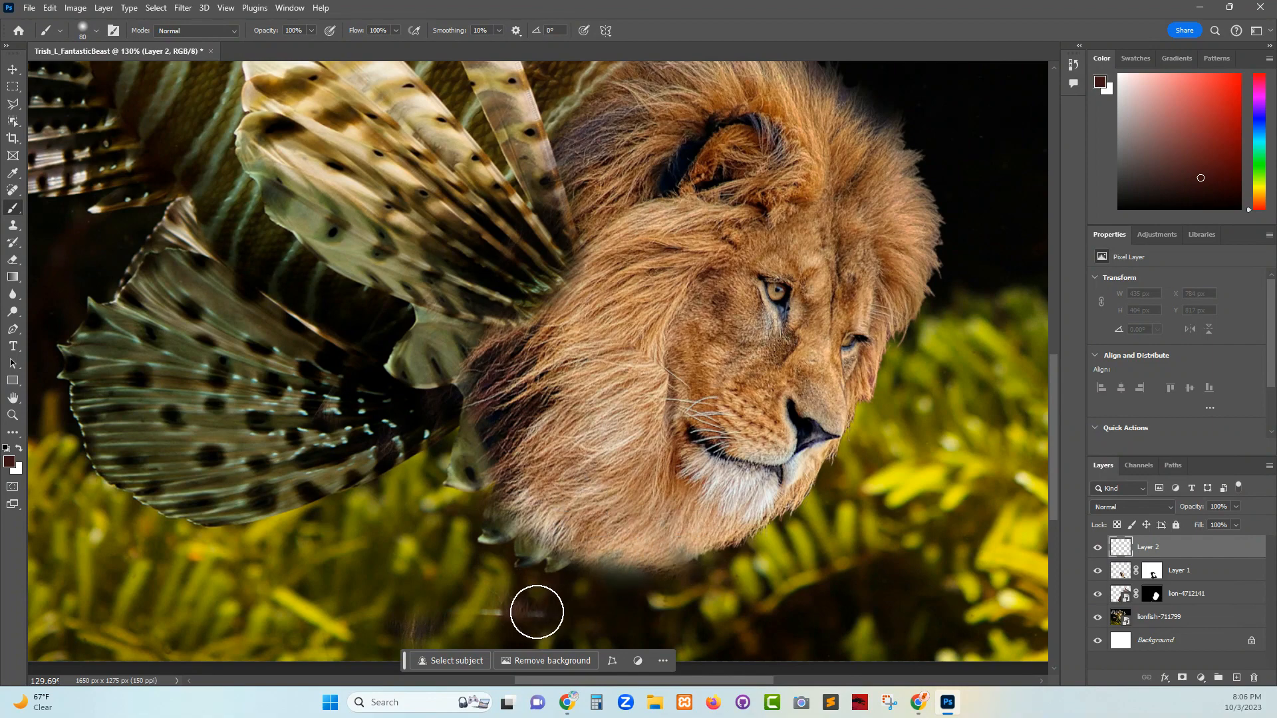
click(1217, 578)
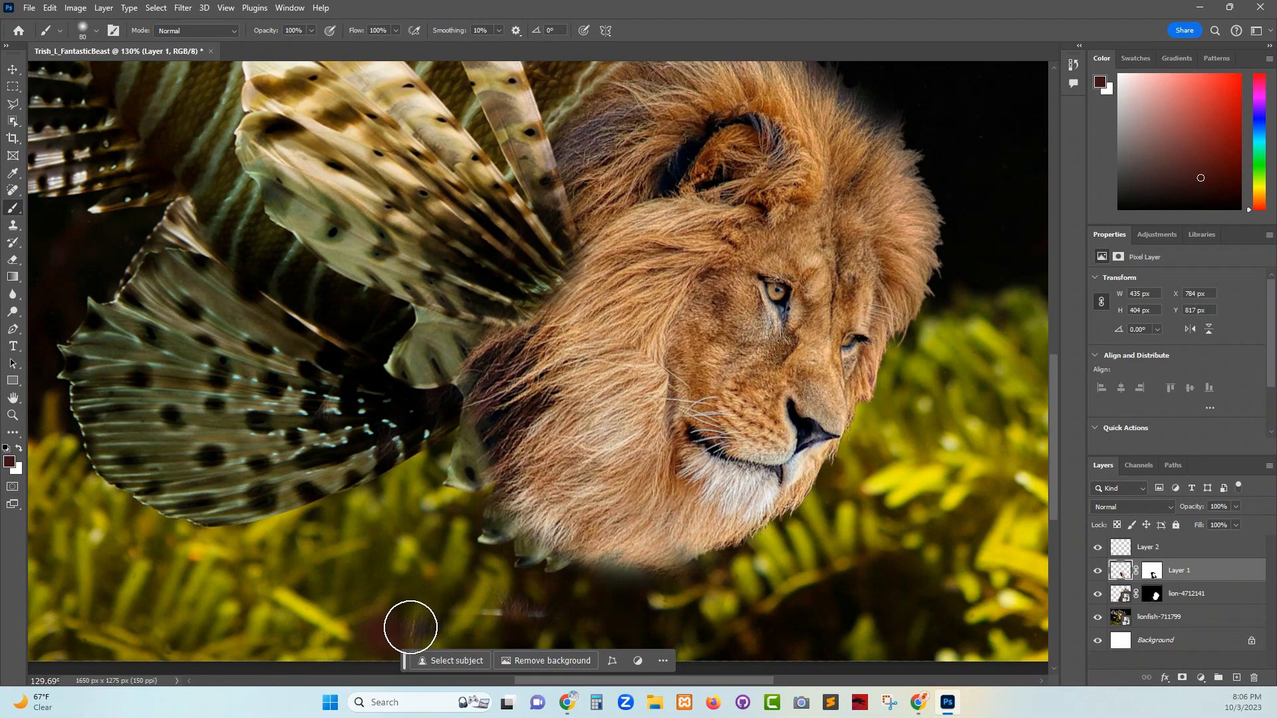
key(ctrl+z)
click(1152, 573)
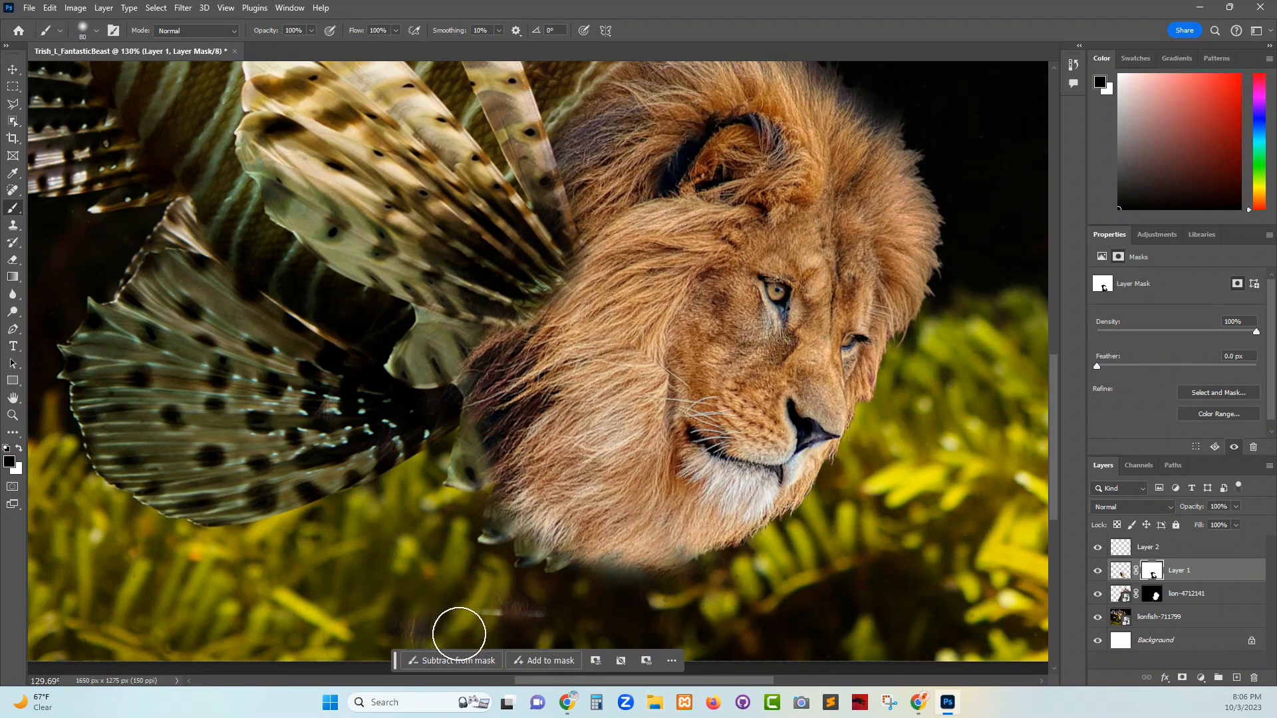
click(1161, 599)
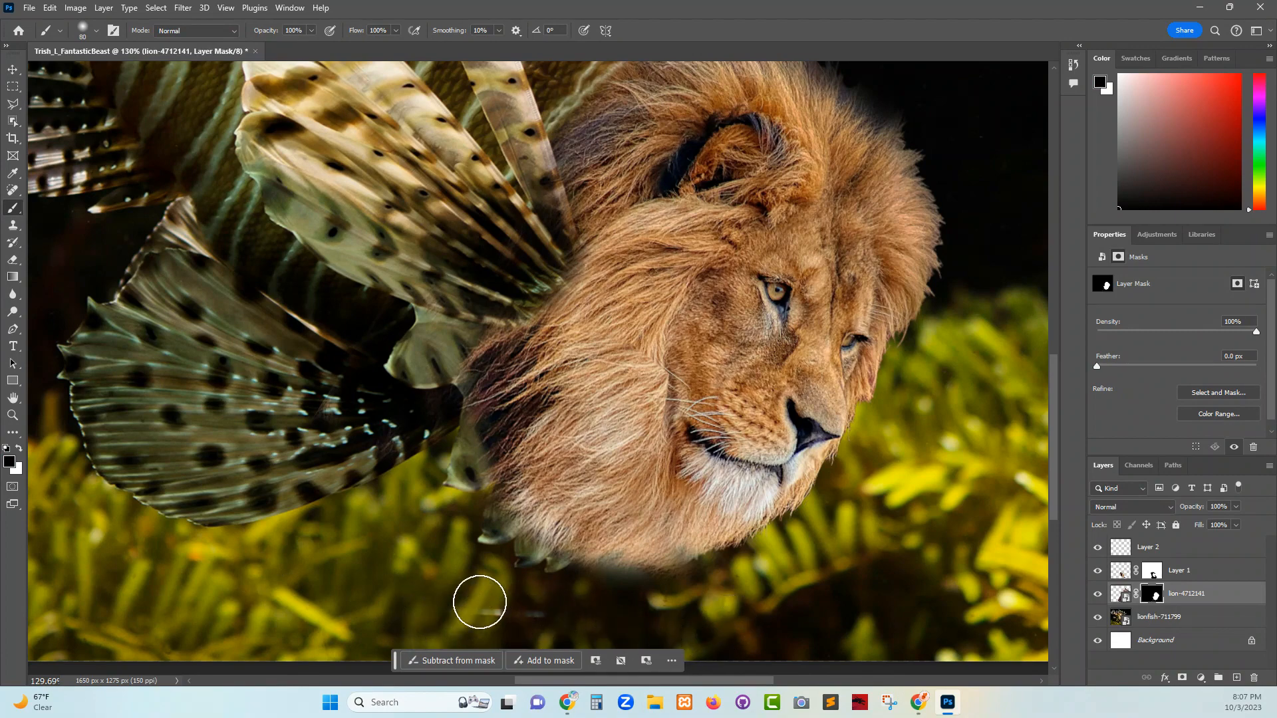
click(1204, 600)
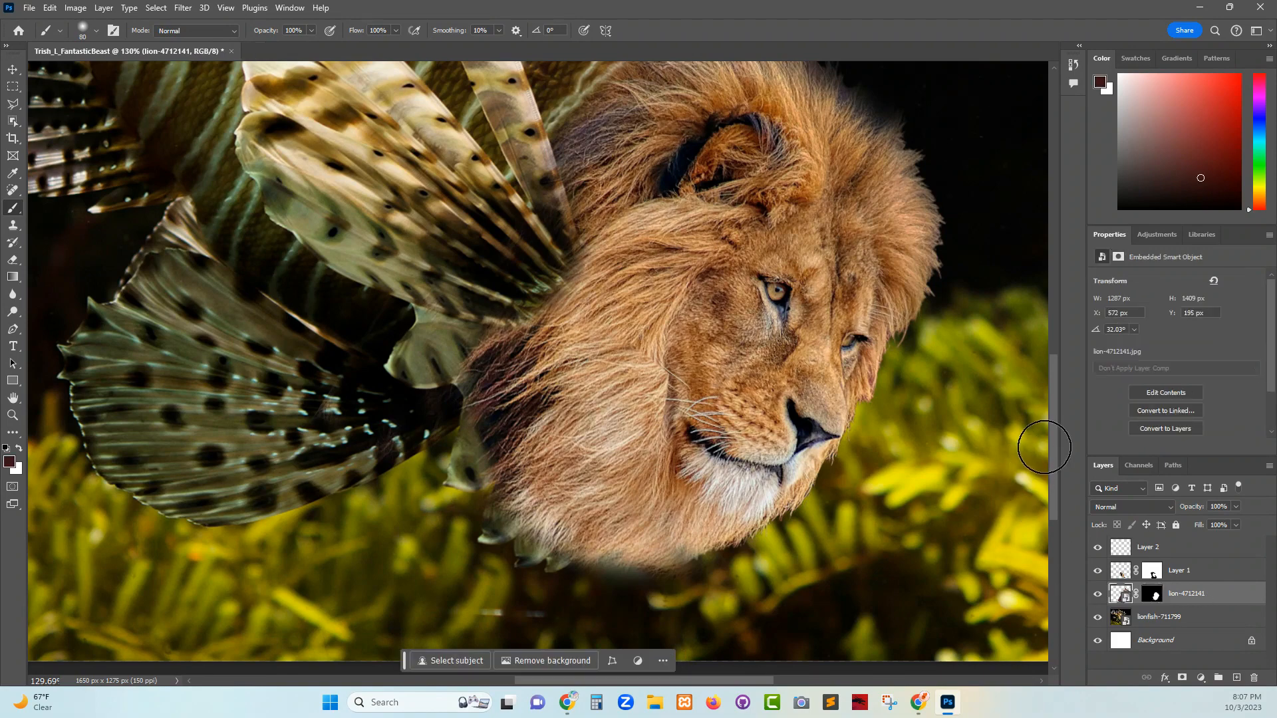
mouse_move(1054, 436)
mouse_down()
mouse_move(1059, 341)
mouse_move(1055, 413)
mouse_move(1050, 377)
mouse_up()
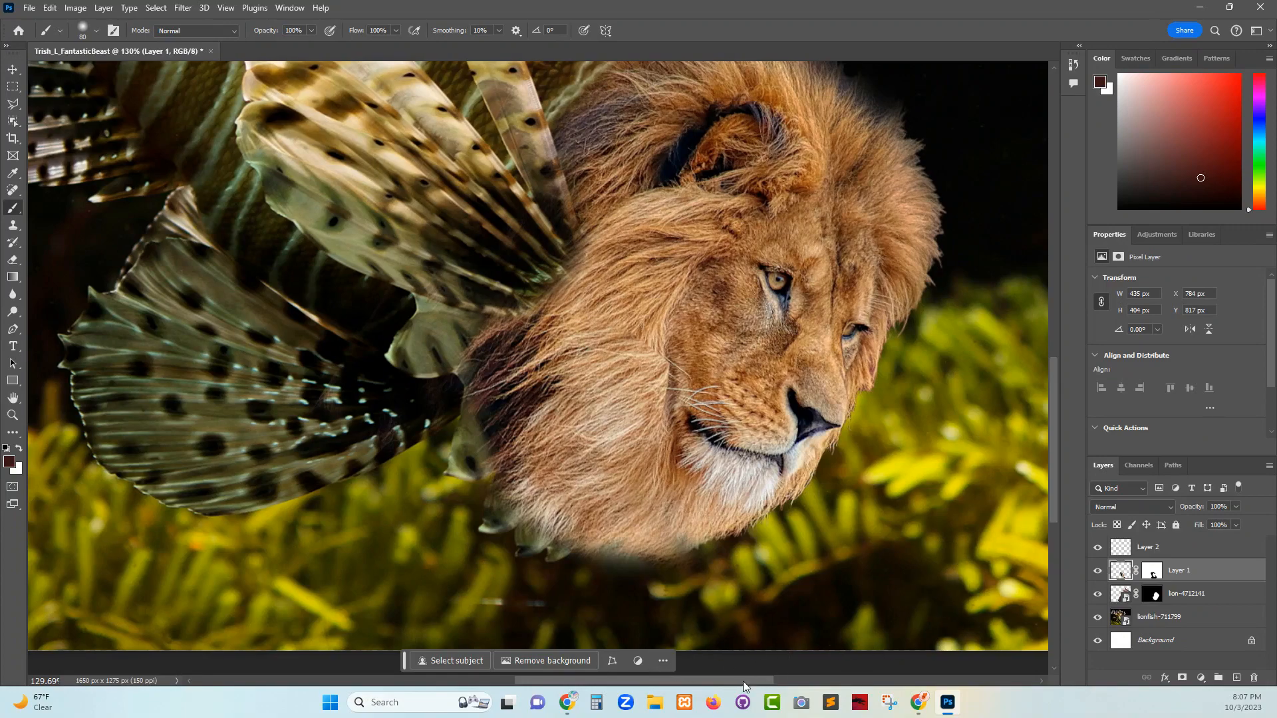
mouse_move(1051, 453)
mouse_down()
mouse_move(1053, 400)
mouse_move(1048, 434)
mouse_up()
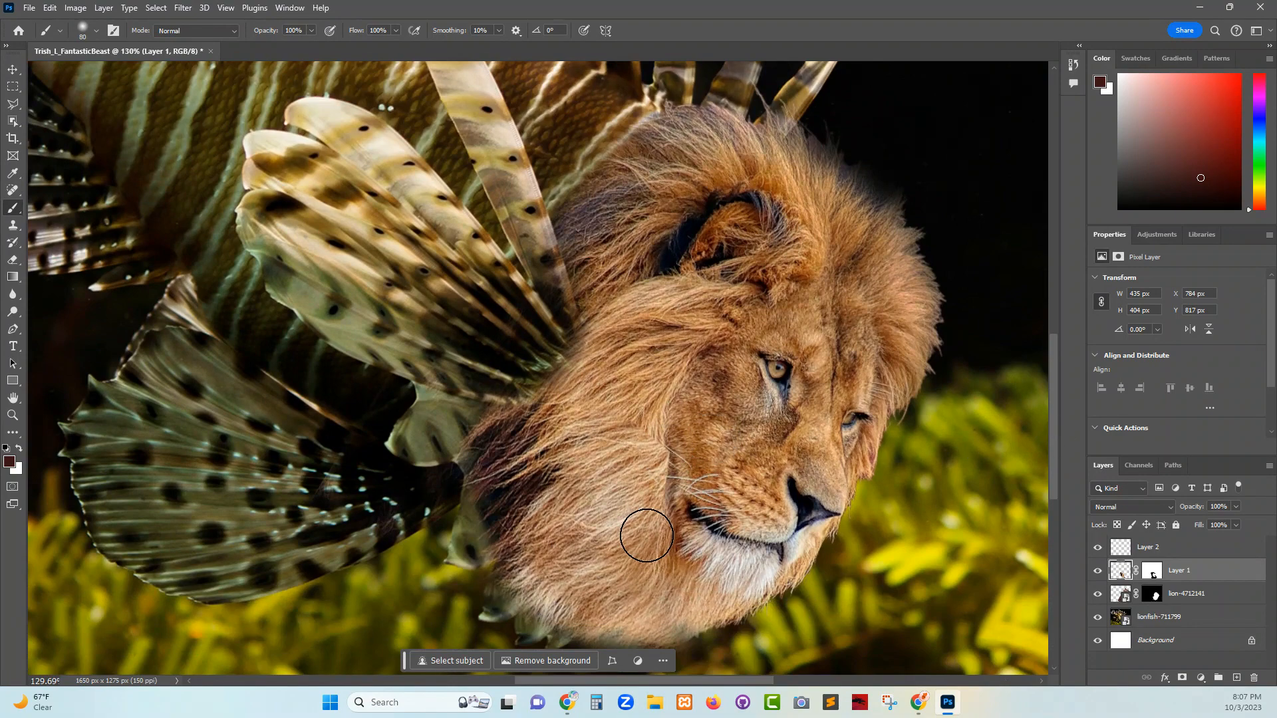
Step: On the empty top layer, clone mane fur along the mane's lower edge using the Clone Stamp with sampling set to Current & Below
click(1168, 548)
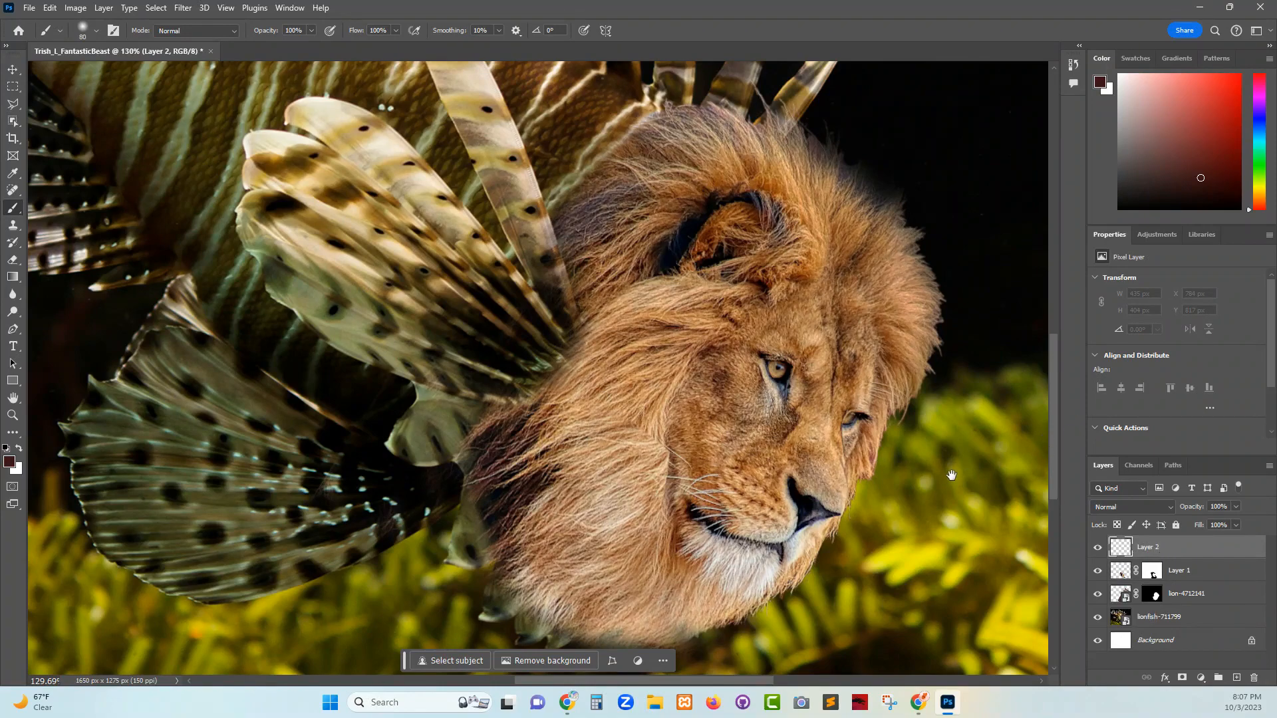
drag(951, 474, 966, 377)
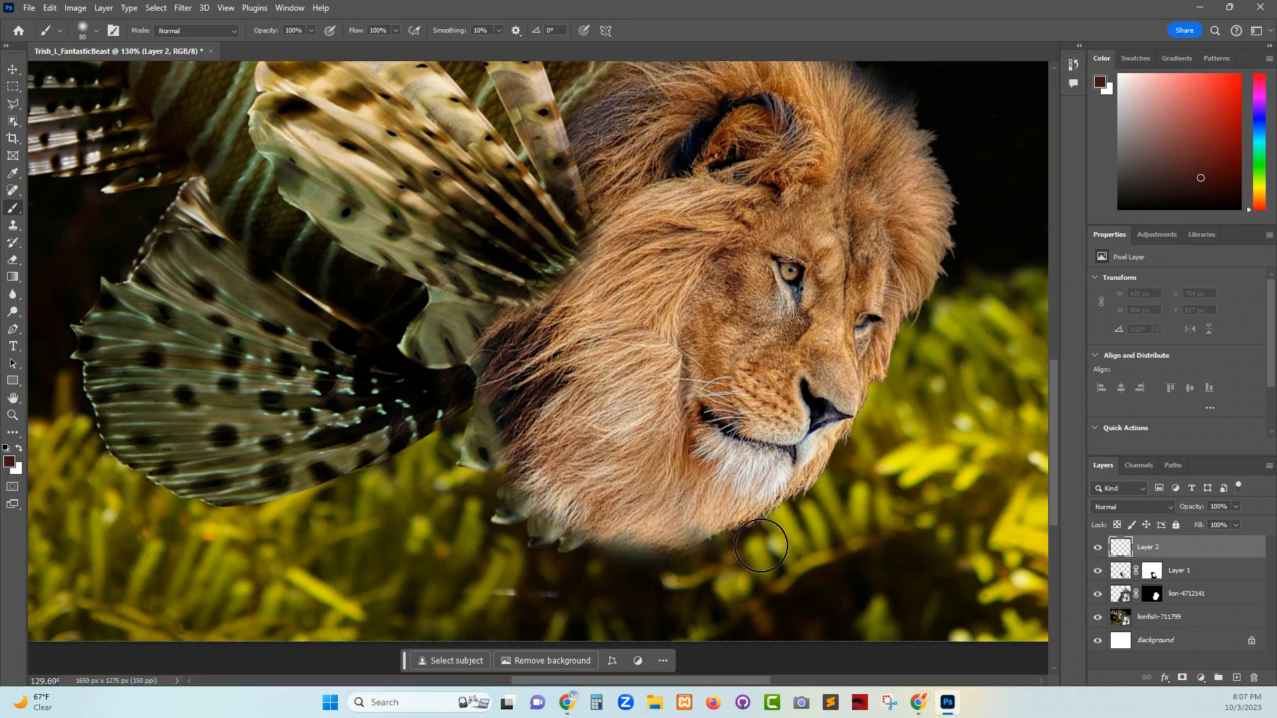
key(s)
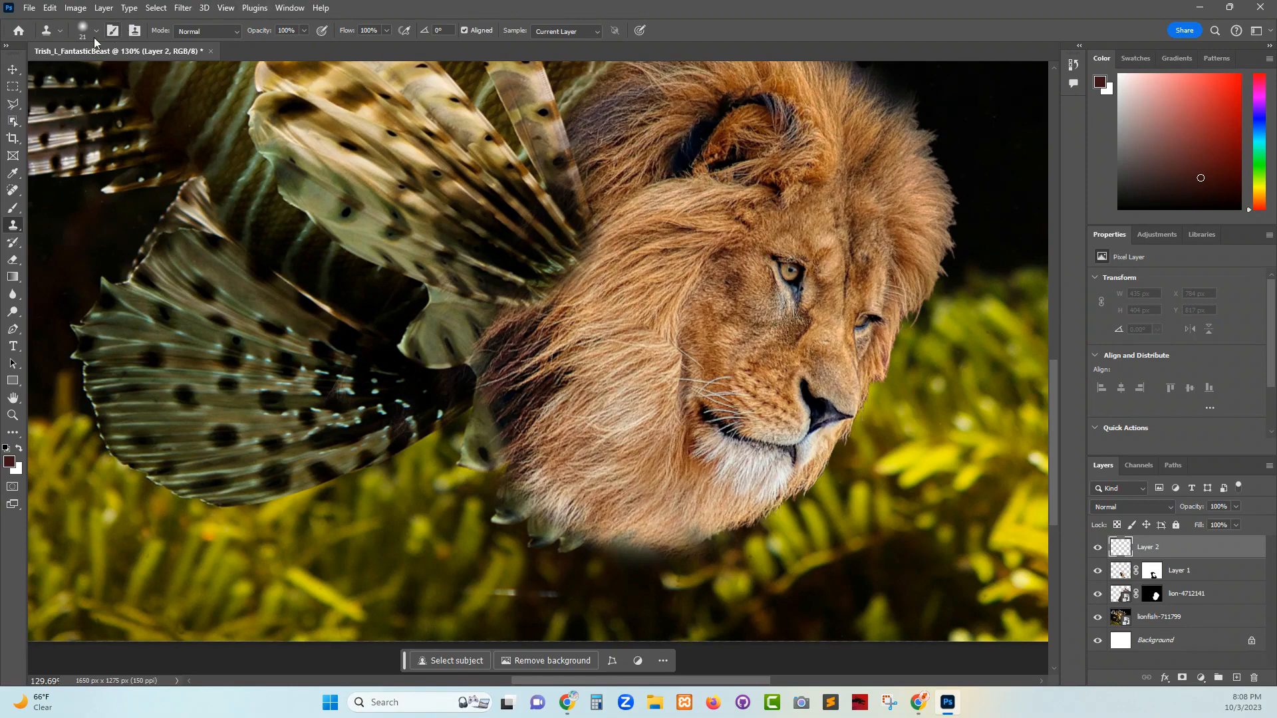
click(590, 33)
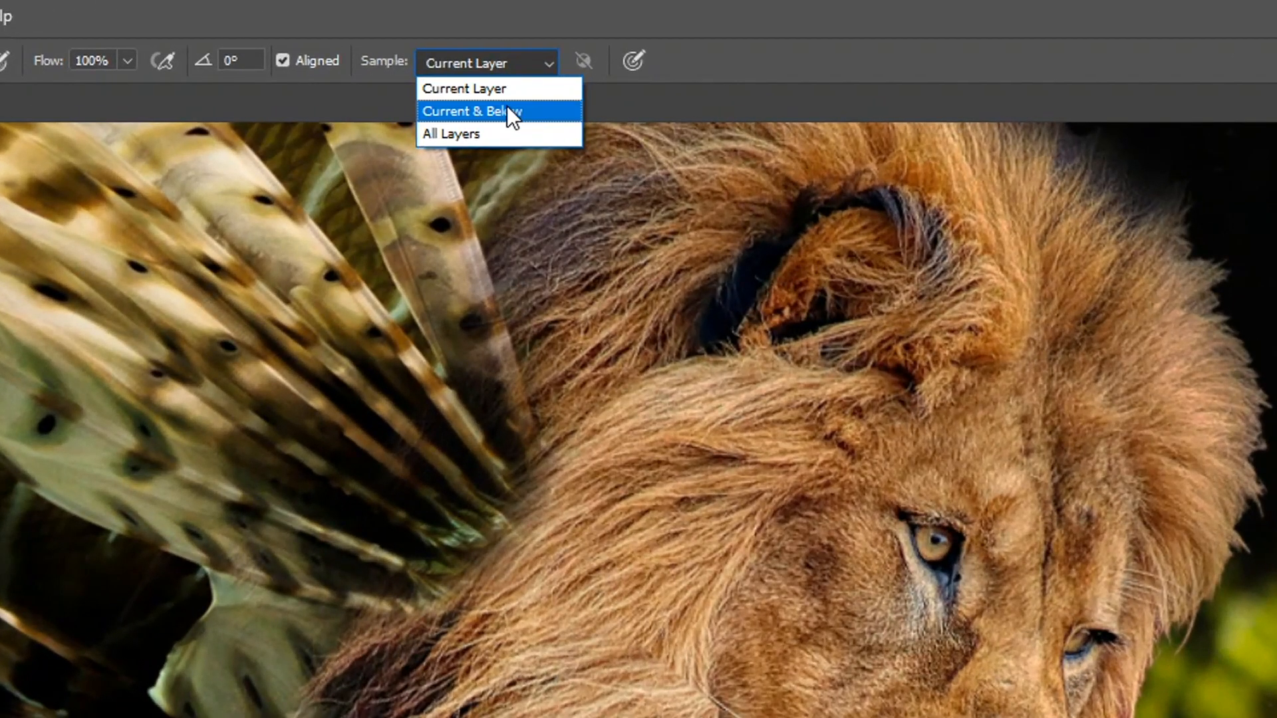
click(562, 56)
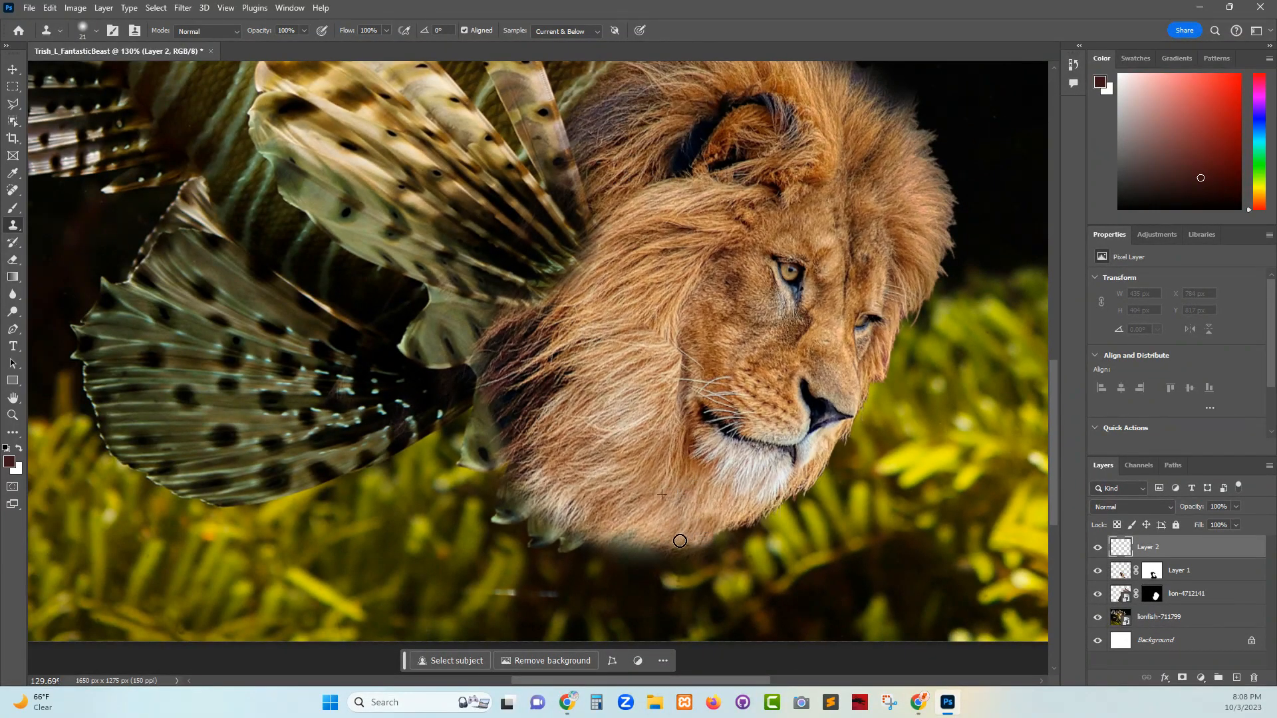
mouse_move(679, 540)
mouse_down()
mouse_move(621, 548)
mouse_move(637, 522)
mouse_move(594, 549)
mouse_move(645, 526)
mouse_move(621, 544)
mouse_up()
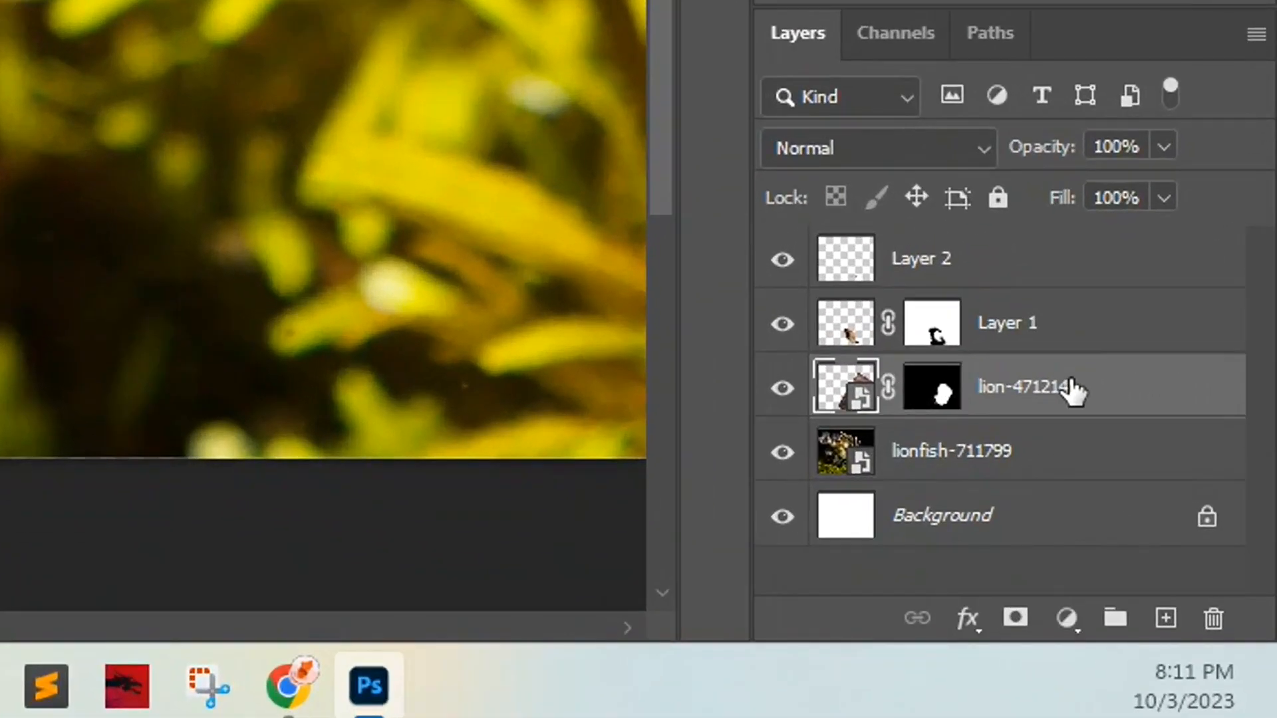
Step: Group the lion layer, the copied mane piece and the cloned fur layer together
shift+click(1034, 272)
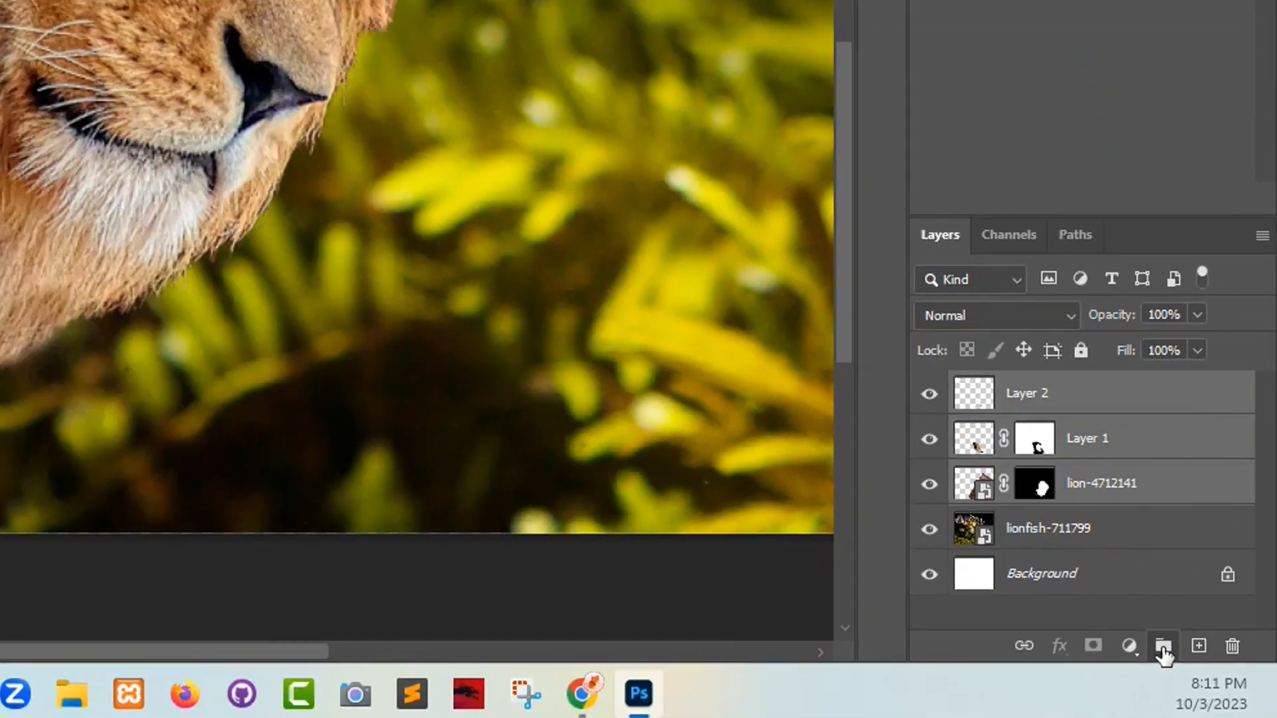
click(1115, 618)
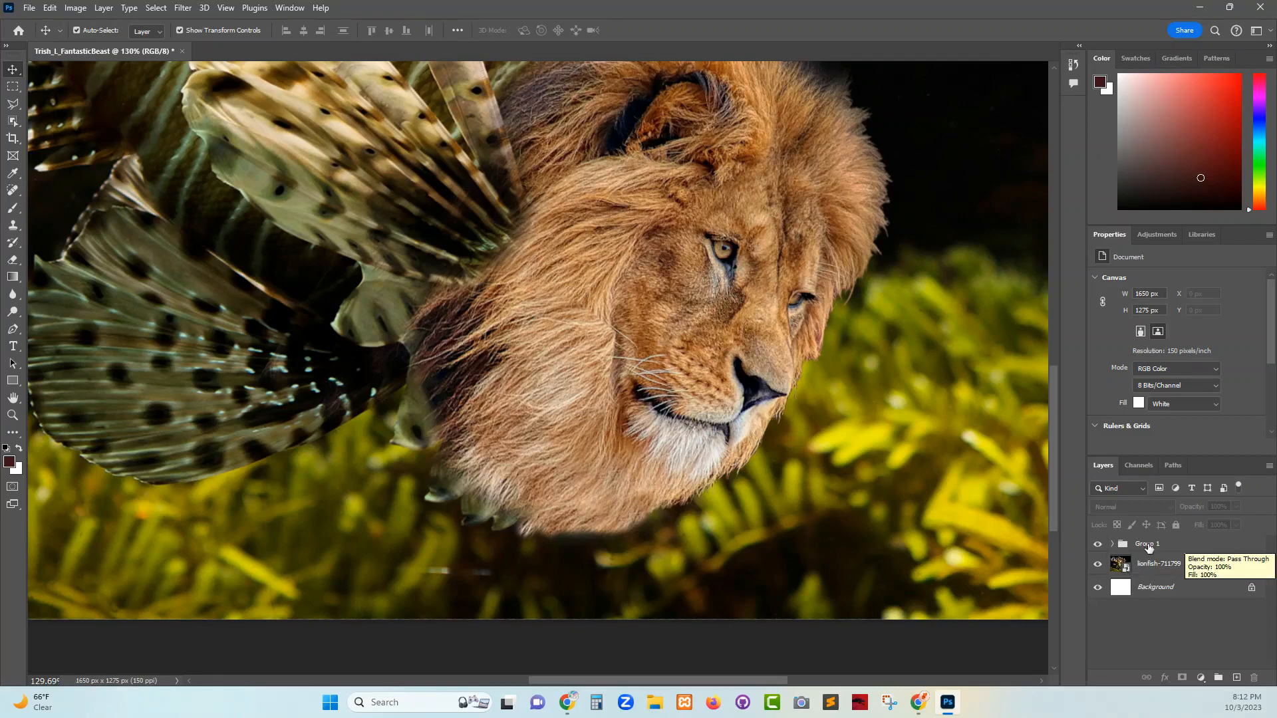
click(1097, 543)
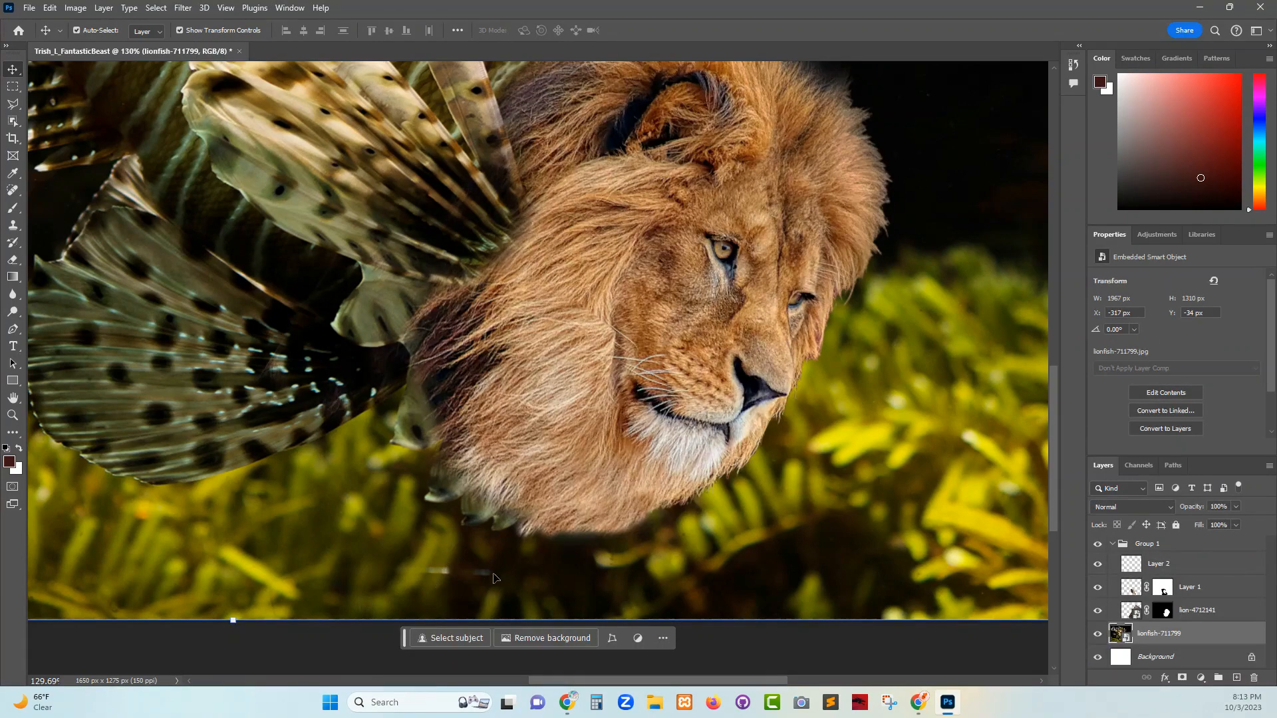
Step: Collapse the lion group and add a new empty layer directly above the lionfish layer
click(1190, 566)
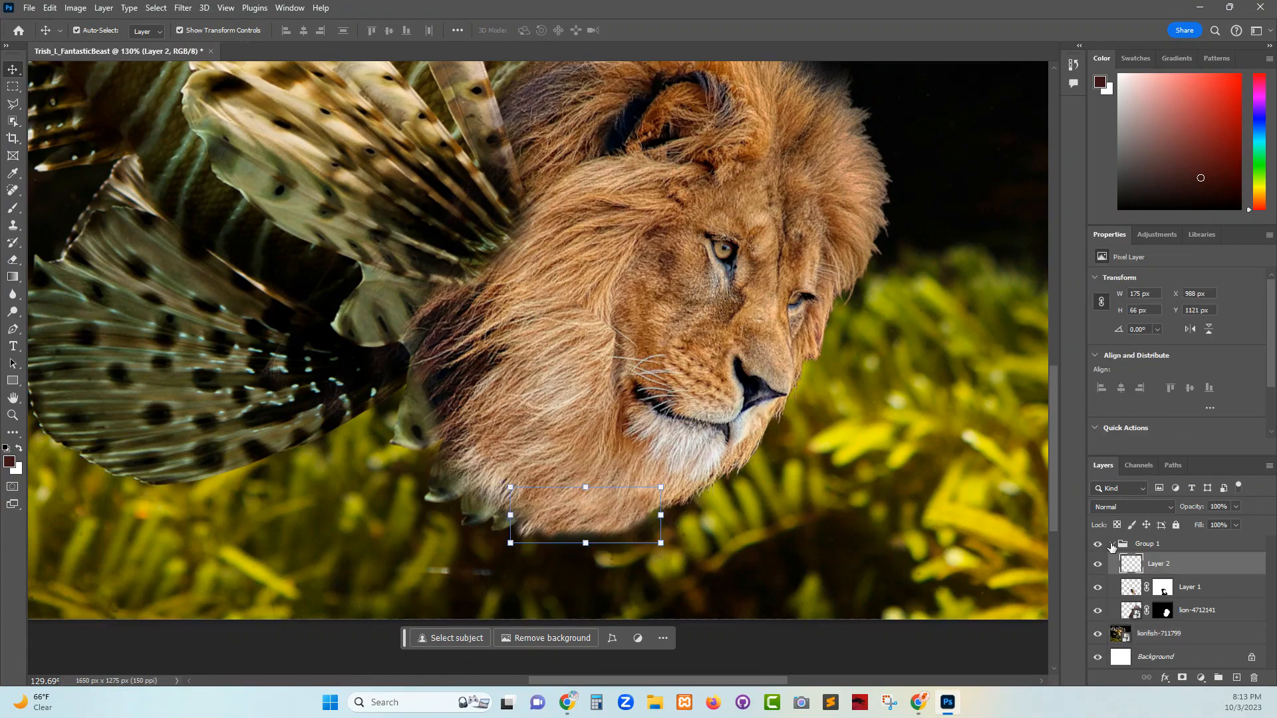
click(1111, 544)
click(1190, 567)
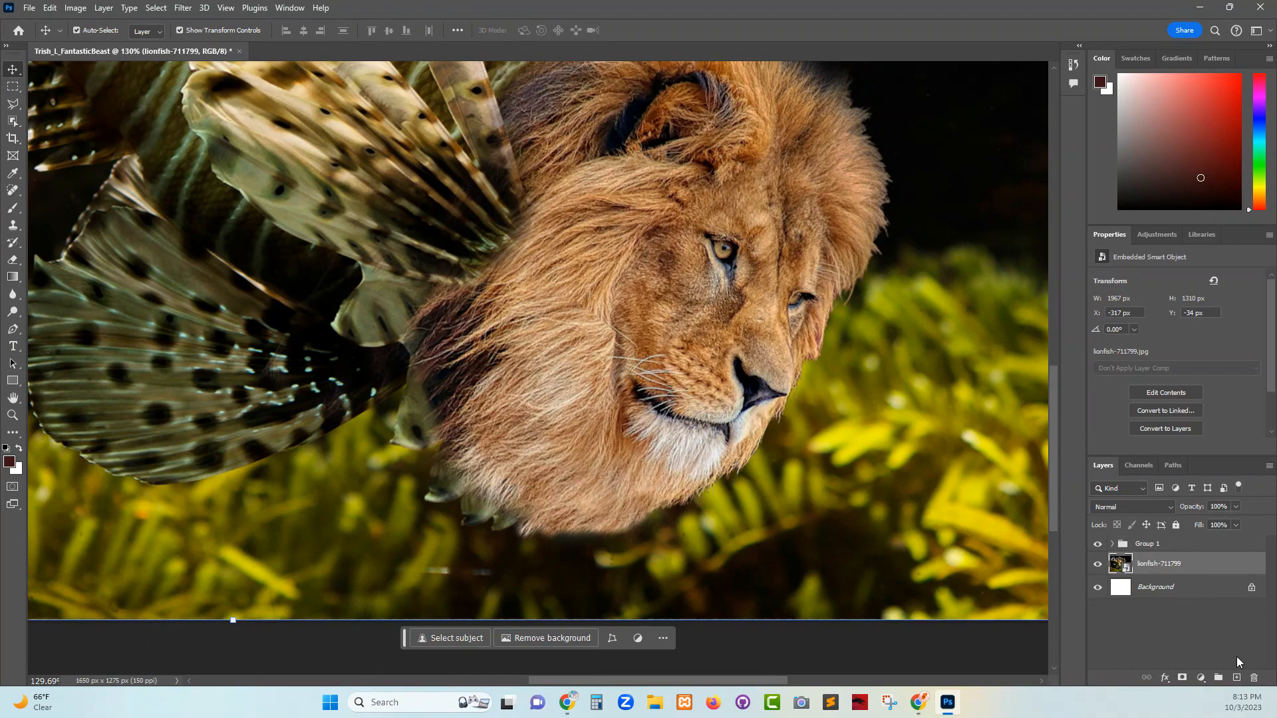
click(1236, 677)
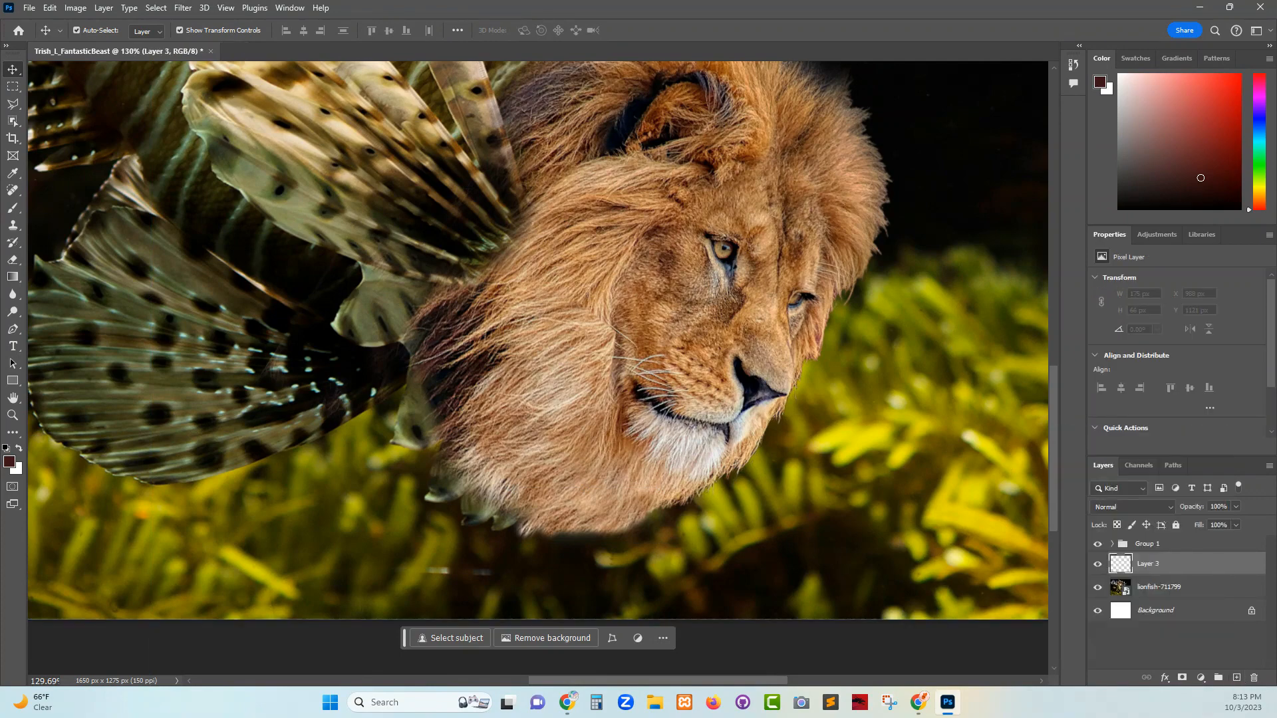
Step: Clone foliage over the stray light streaks in the background below the mane with the Clone Stamp
key(s)
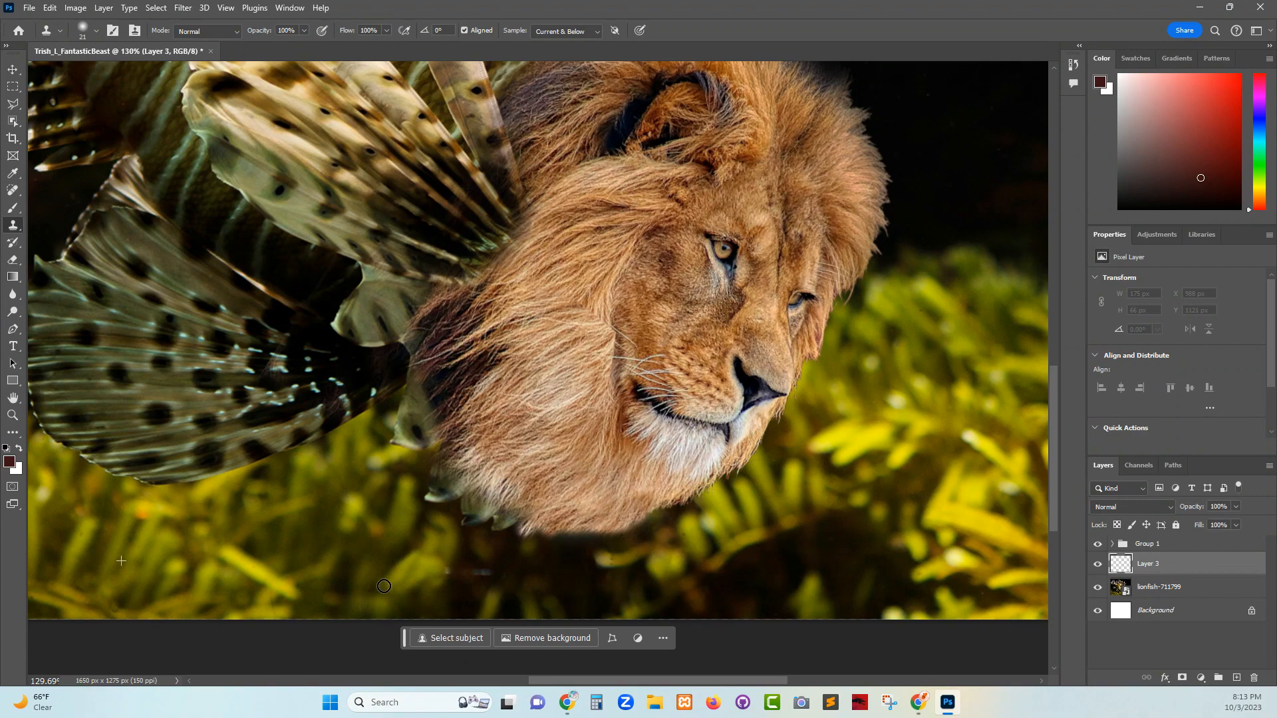
mouse_move(484, 571)
mouse_down()
mouse_move(488, 582)
mouse_move(453, 606)
mouse_move(395, 609)
mouse_up()
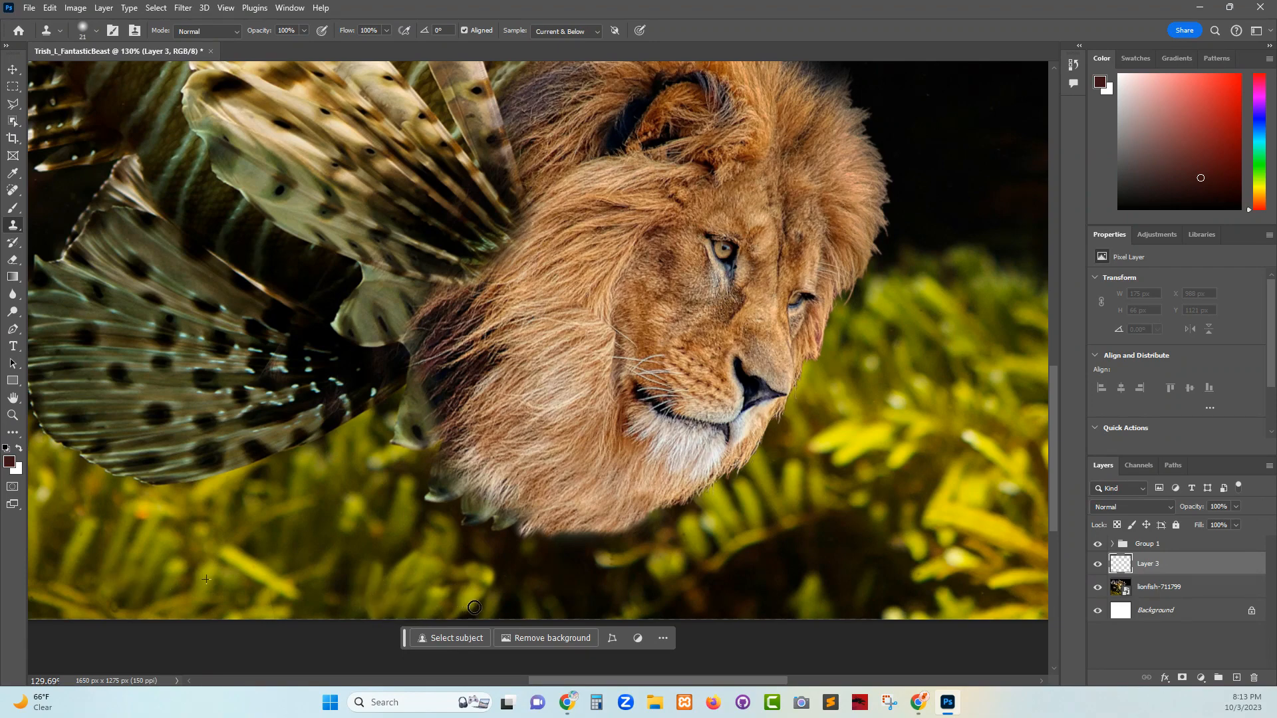
drag(474, 607, 477, 610)
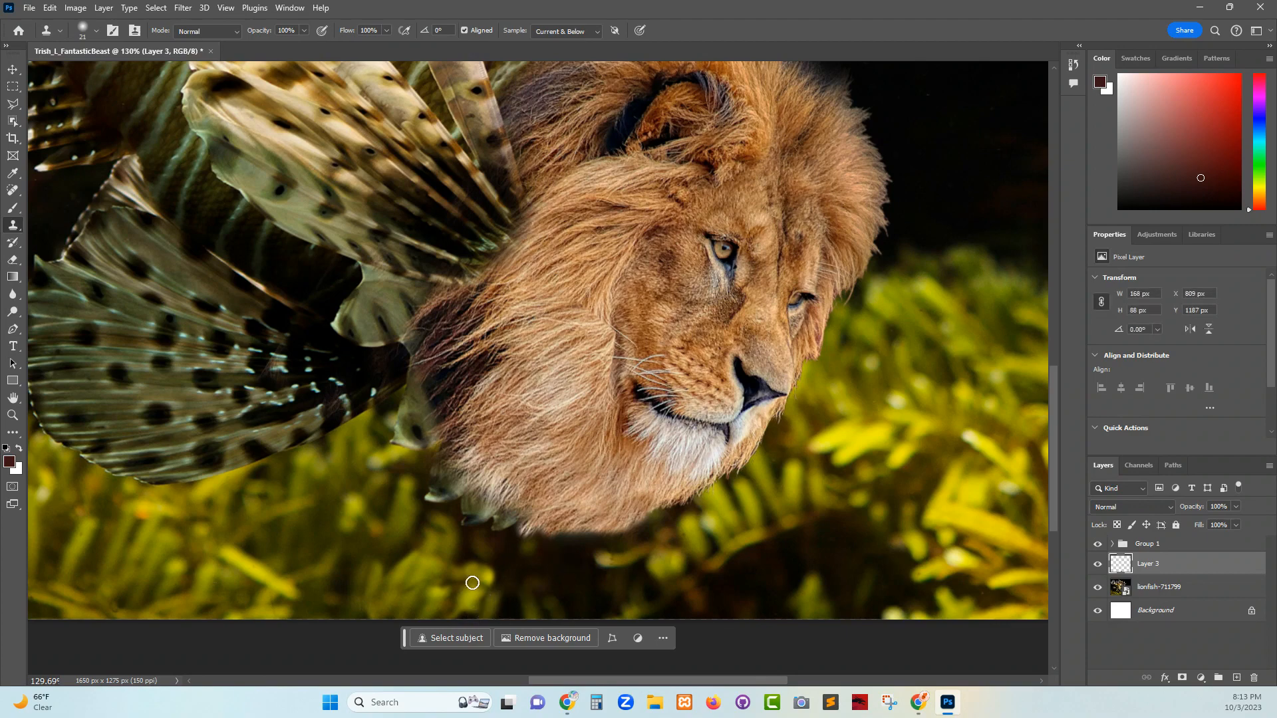
drag(492, 571, 477, 585)
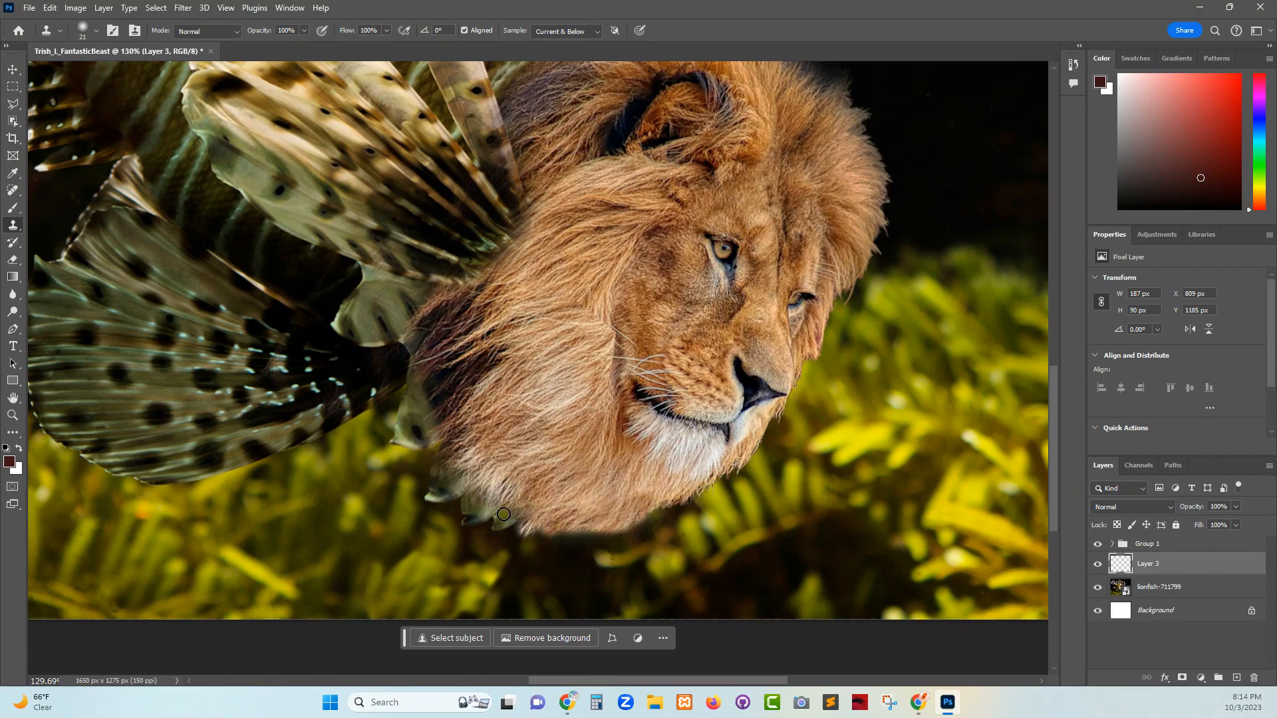
Step: Clone background over the leftover fin pieces sticking out along the mane's lower back edge
mouse_move(530, 516)
mouse_down()
mouse_move(498, 523)
mouse_move(519, 503)
mouse_move(504, 539)
mouse_move(501, 524)
mouse_move(488, 534)
mouse_move(502, 486)
mouse_move(478, 521)
mouse_move(474, 500)
mouse_move(478, 528)
mouse_move(454, 512)
mouse_move(450, 484)
mouse_move(429, 498)
mouse_move(441, 441)
mouse_move(419, 477)
mouse_move(437, 461)
mouse_move(433, 443)
mouse_move(408, 430)
mouse_move(419, 449)
mouse_move(394, 427)
mouse_move(401, 444)
mouse_move(383, 449)
mouse_move(416, 408)
mouse_move(396, 418)
mouse_move(405, 396)
mouse_move(427, 419)
mouse_up()
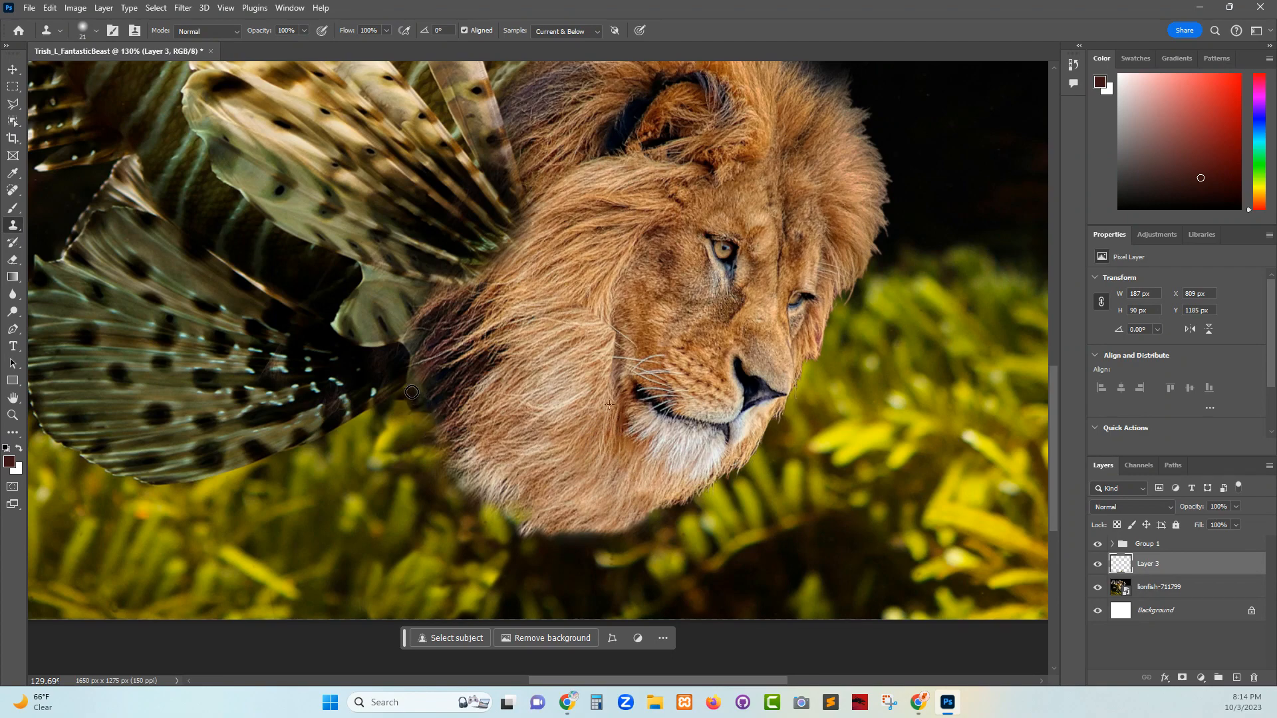
mouse_move(603, 436)
mouse_down()
mouse_move(650, 441)
mouse_move(592, 502)
mouse_up()
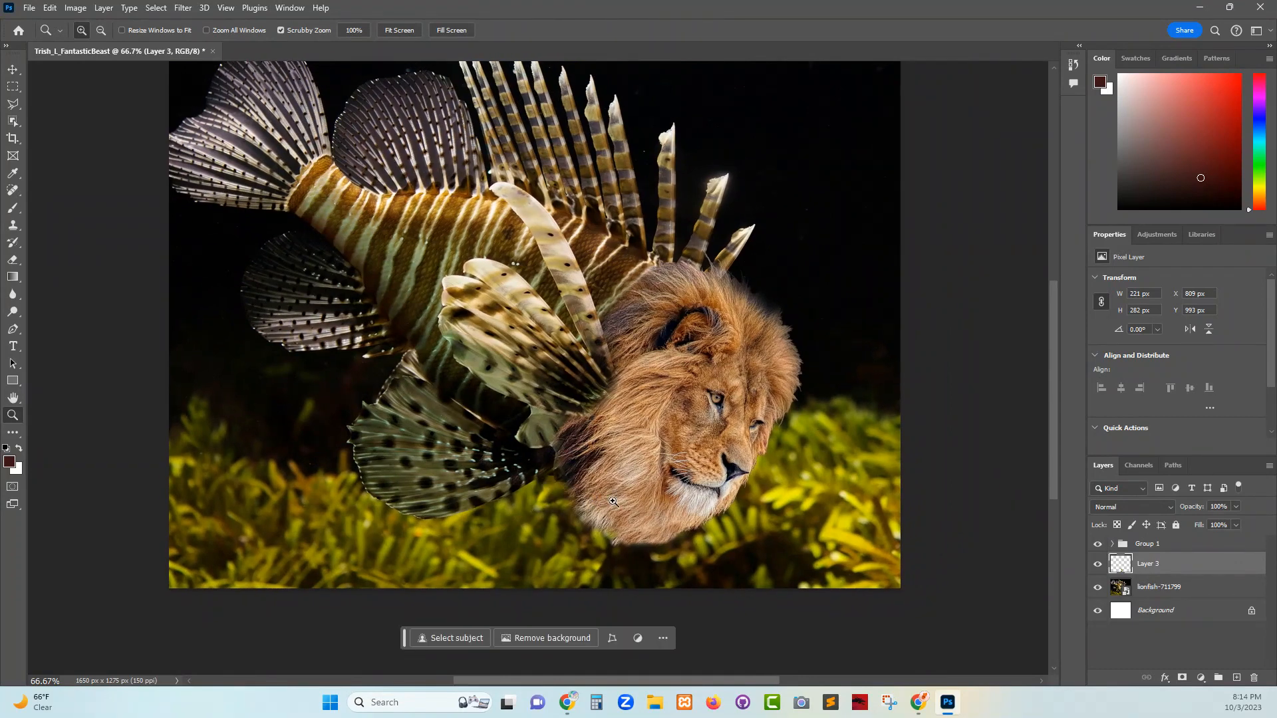
drag(838, 442, 771, 452)
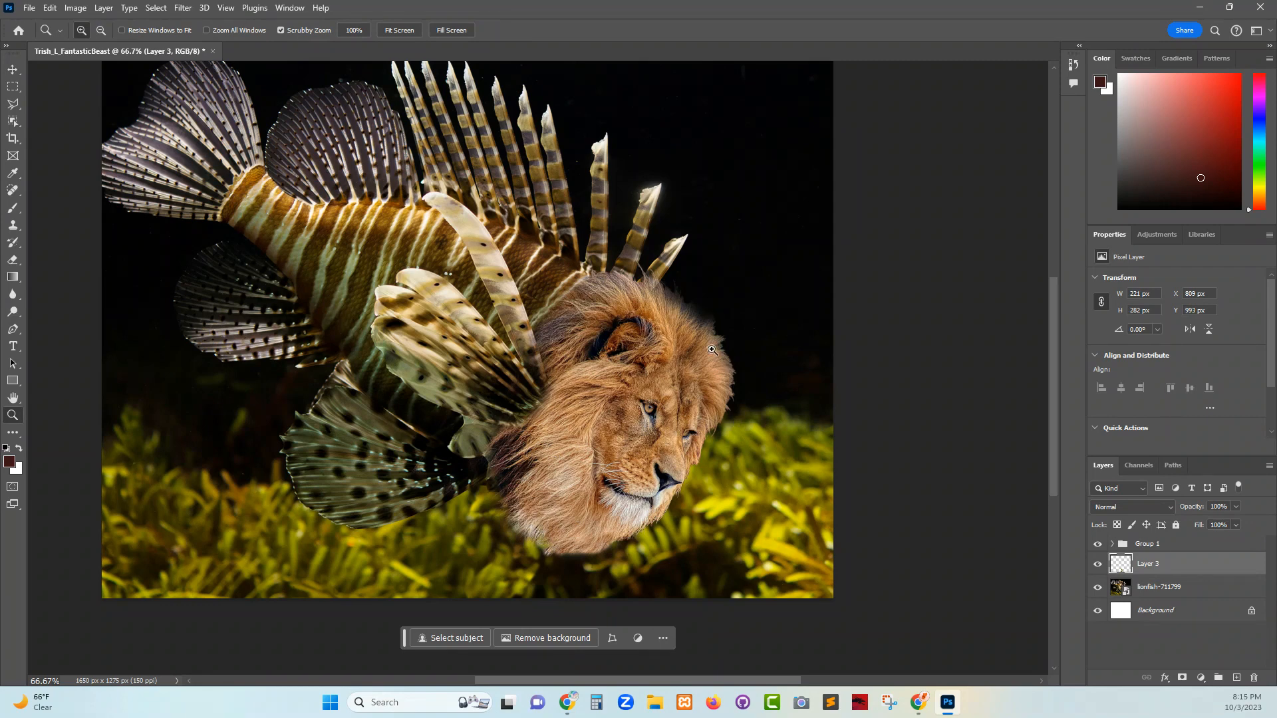
Step: Duplicate the lion group and hide the original group
click(1160, 543)
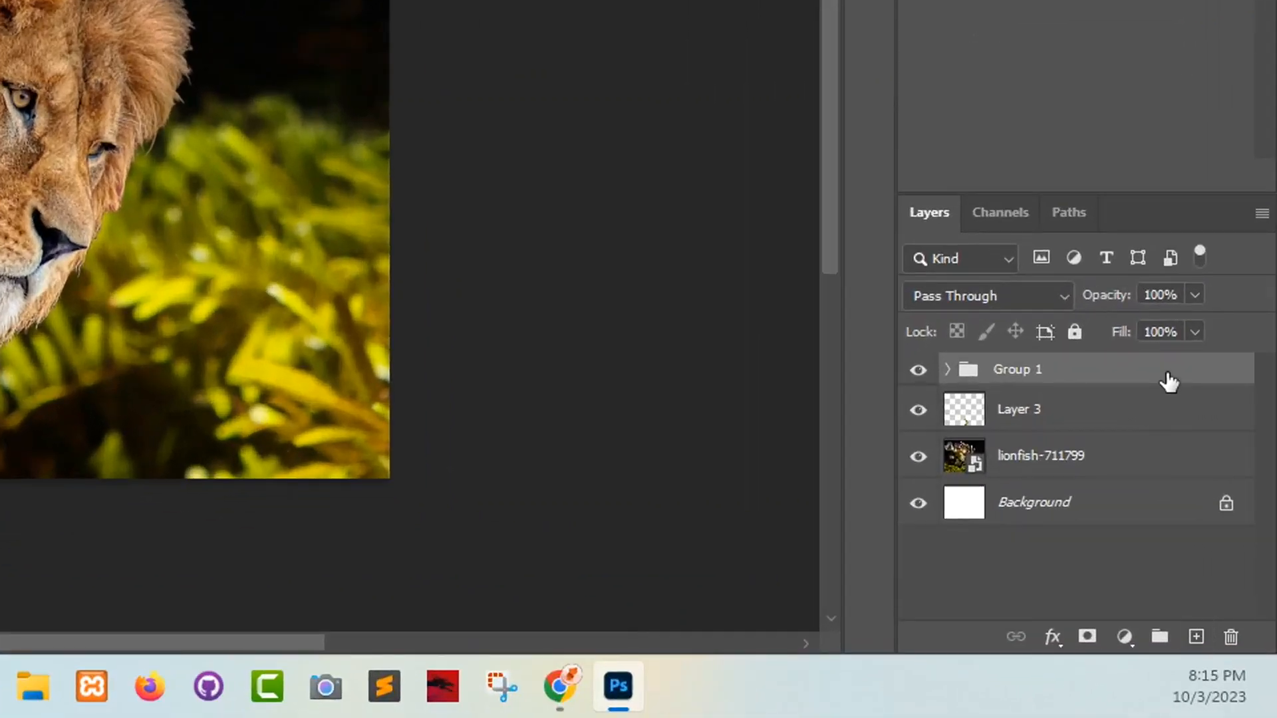
drag(1172, 374, 1195, 638)
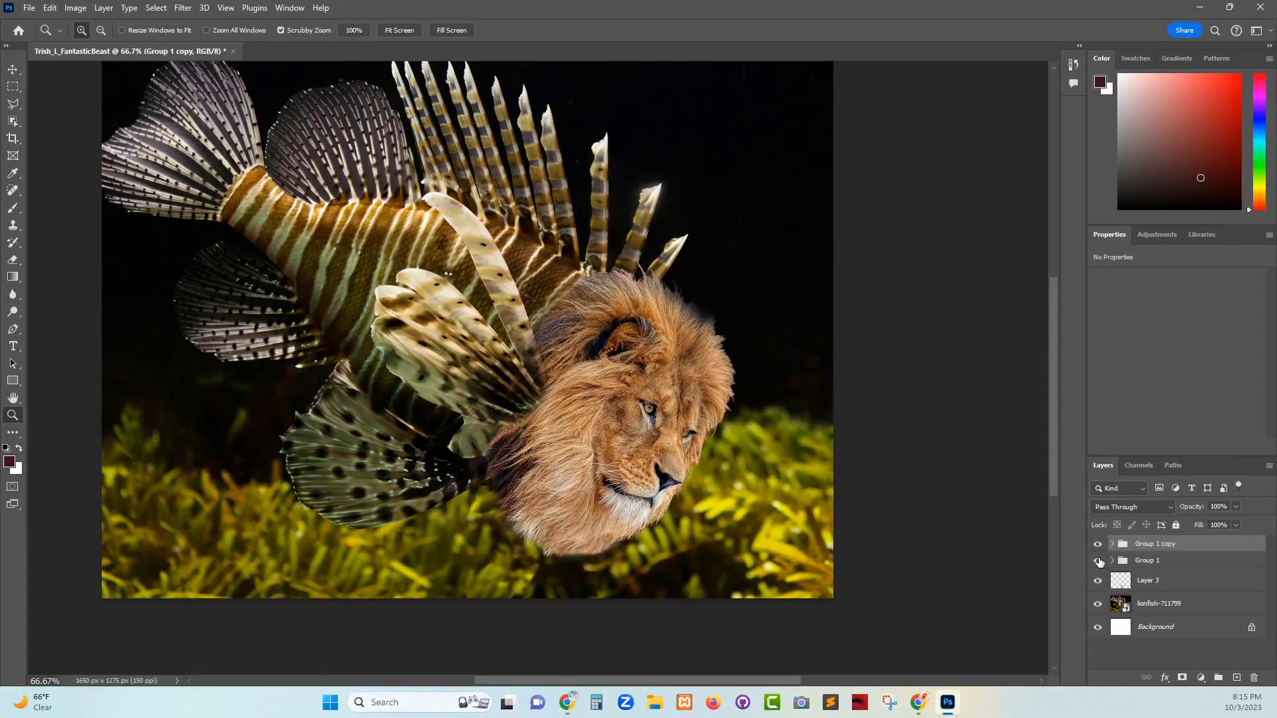
click(918, 402)
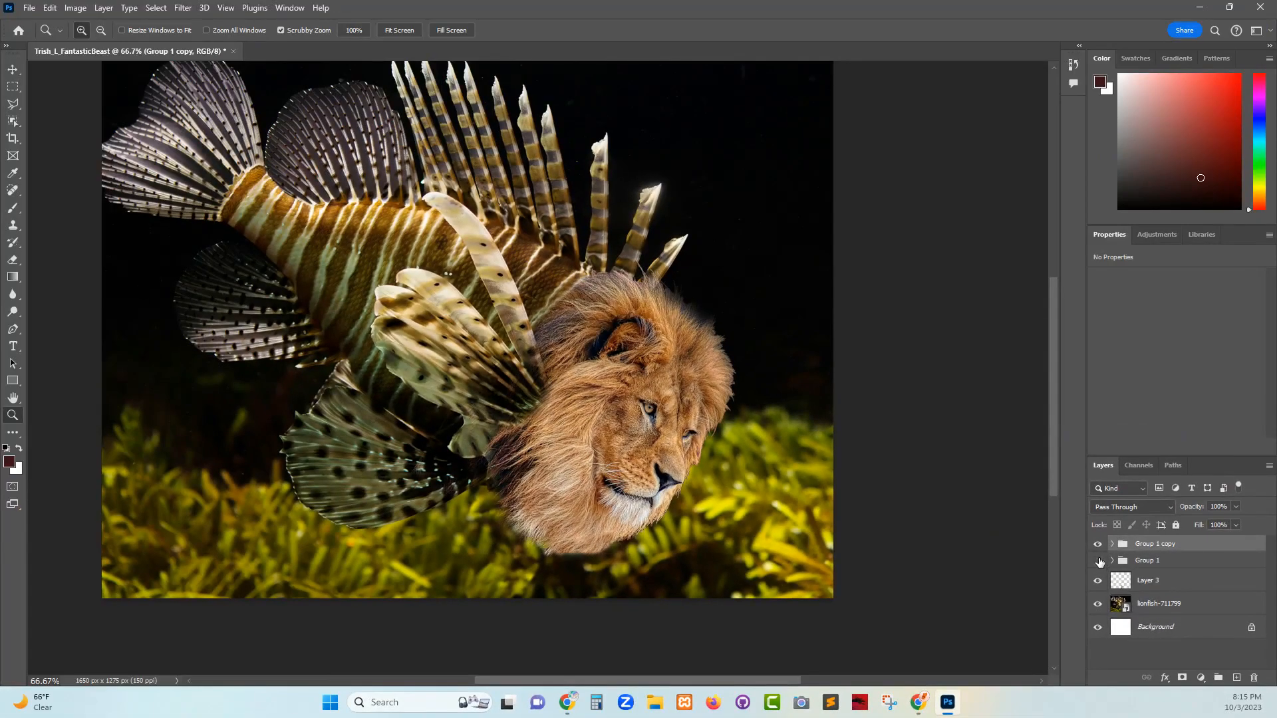
Step: Merge the duplicated lion group into a single layer
right_click(1152, 547)
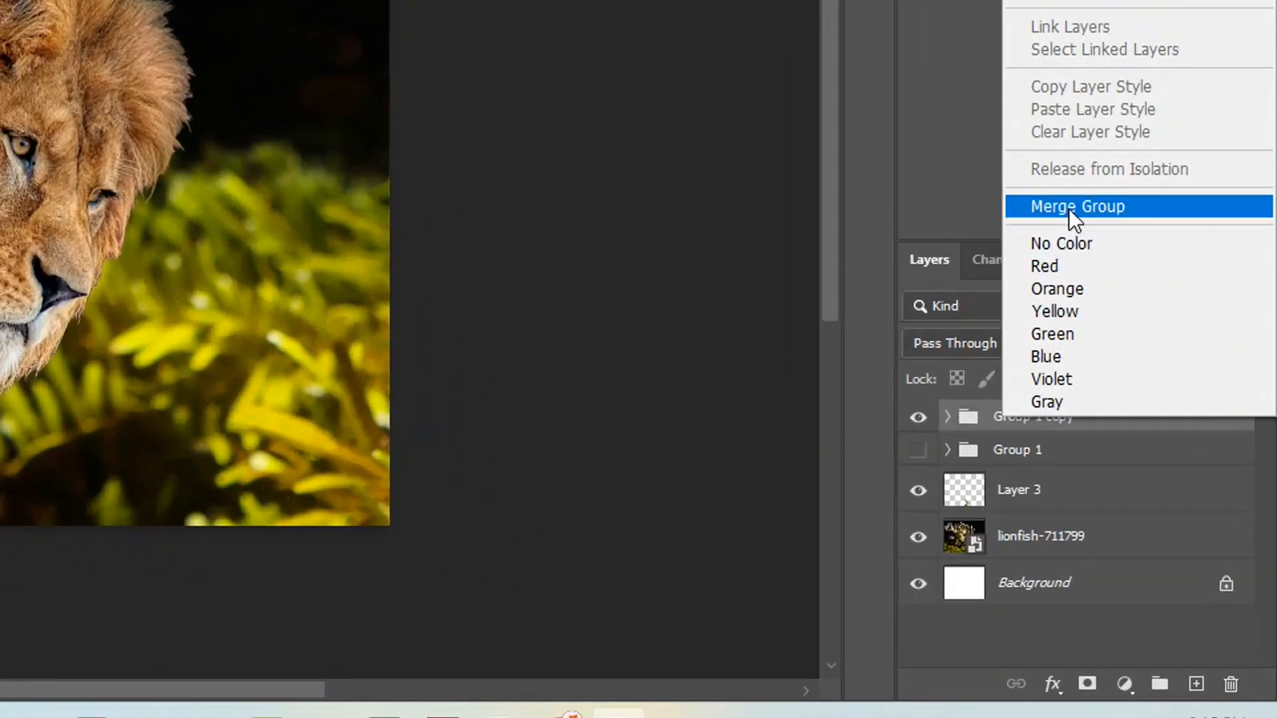
click(1173, 439)
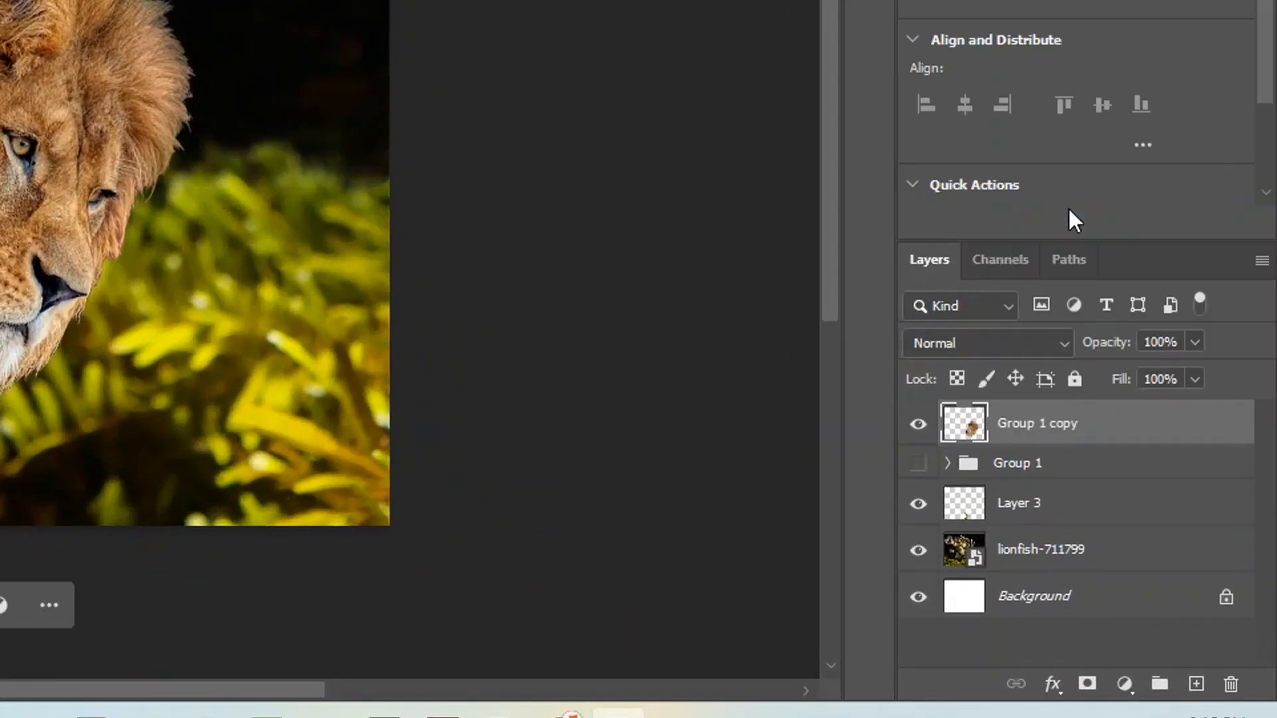
Step: Toggle the visibility of the original lion group and the merged copy to compare them
click(915, 464)
click(915, 463)
click(919, 426)
click(919, 464)
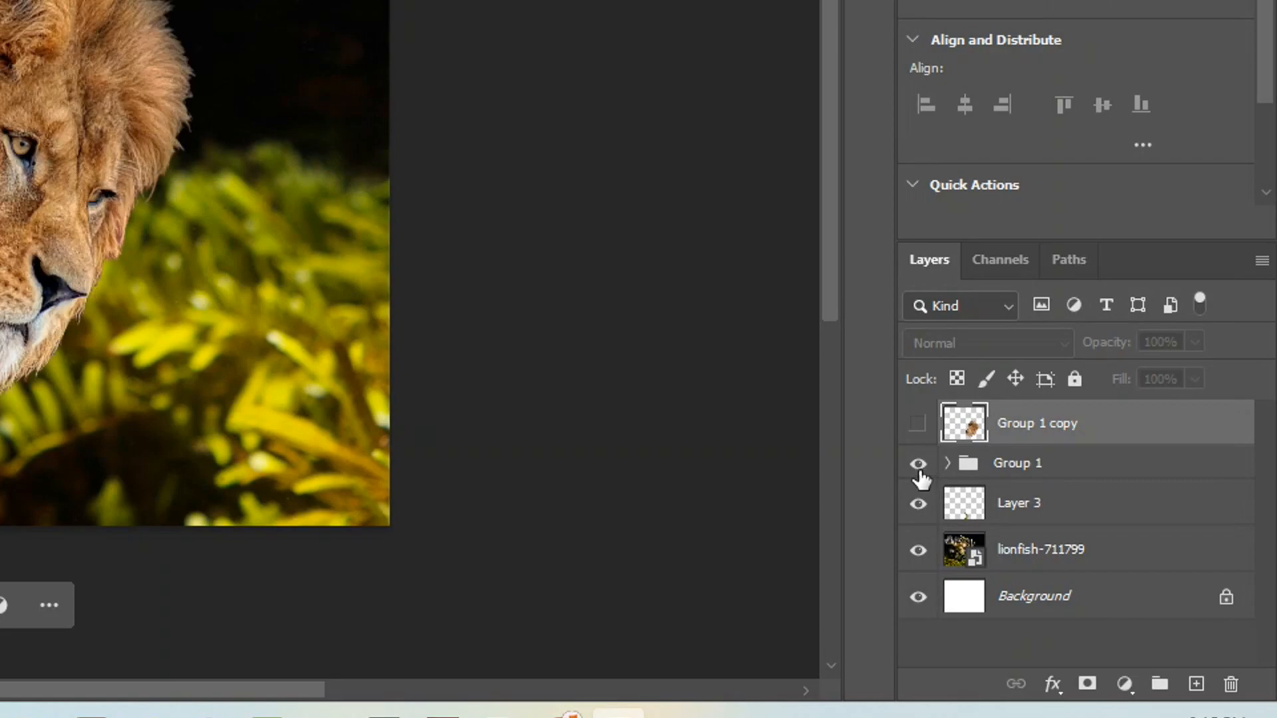
click(918, 424)
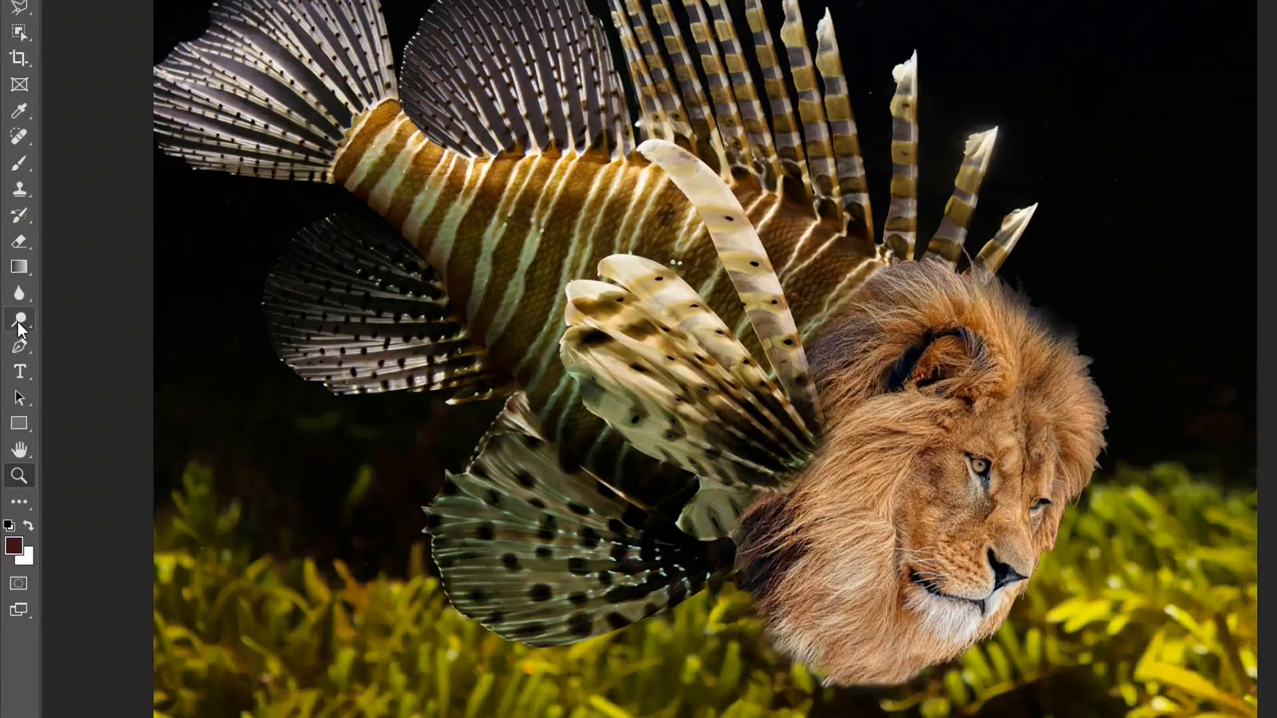
Step: Burn the lower edge of the lion's mane with the Burn tool on midtones at 50% exposure to add shadow
click(12, 313)
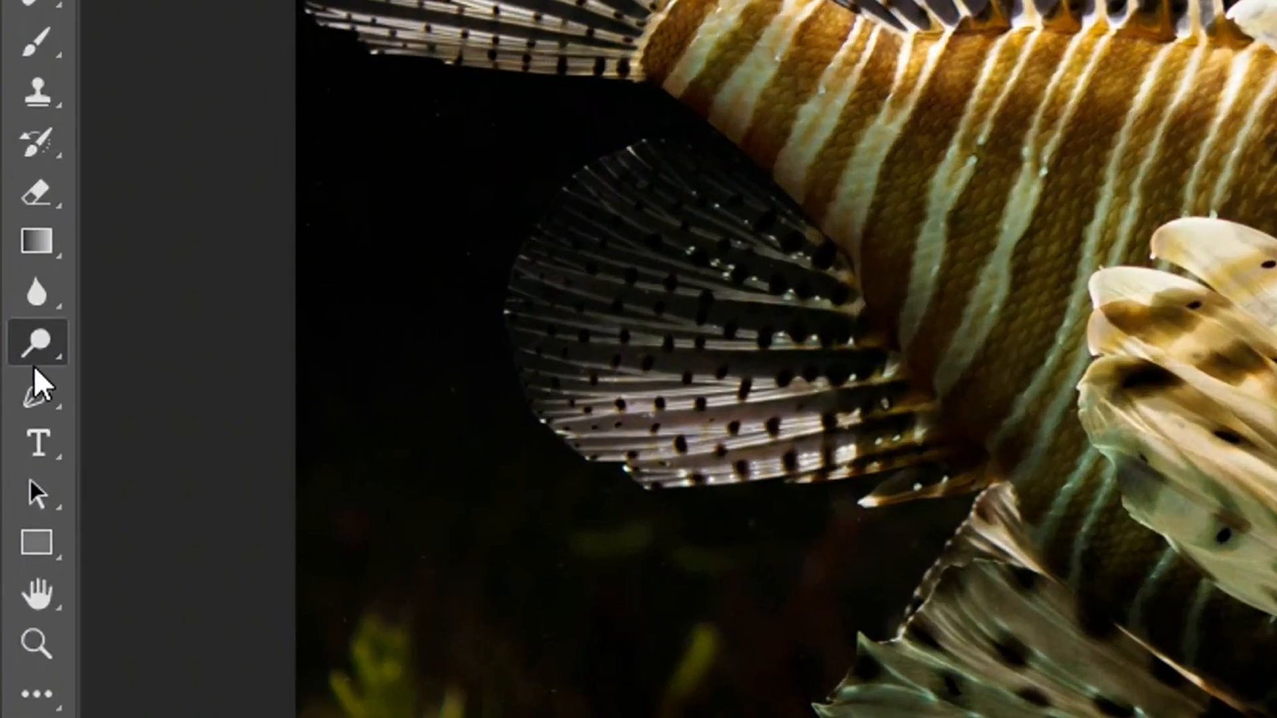
right_click(34, 366)
click(179, 381)
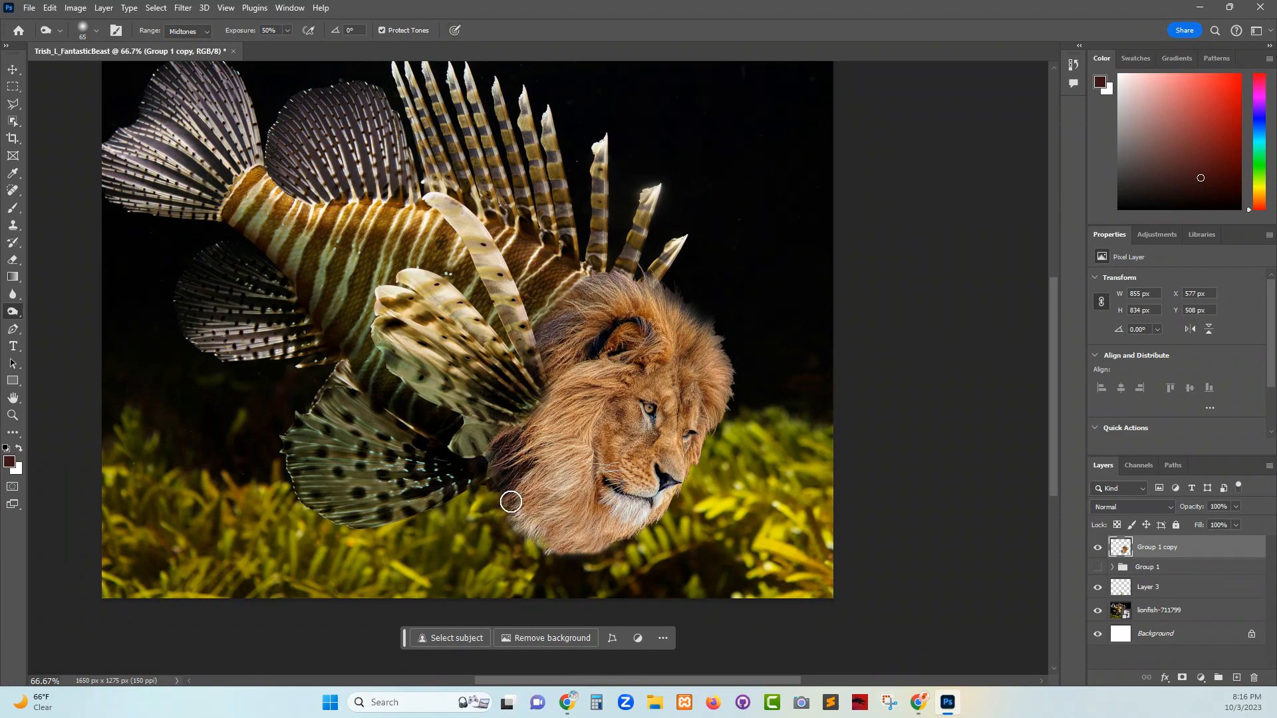
mouse_move(511, 502)
mouse_down()
mouse_move(519, 530)
mouse_move(515, 502)
mouse_move(539, 540)
mouse_move(527, 520)
mouse_move(567, 551)
mouse_move(575, 524)
mouse_move(514, 506)
mouse_move(520, 463)
mouse_move(505, 480)
mouse_move(510, 514)
mouse_move(522, 501)
mouse_move(511, 541)
mouse_move(573, 546)
mouse_move(541, 564)
mouse_move(638, 536)
mouse_move(593, 564)
mouse_move(642, 534)
mouse_move(551, 555)
mouse_move(575, 523)
mouse_move(530, 551)
mouse_move(546, 526)
mouse_move(518, 524)
mouse_move(515, 498)
mouse_move(530, 500)
mouse_move(546, 474)
mouse_move(493, 471)
mouse_move(535, 425)
mouse_move(511, 442)
mouse_move(521, 429)
mouse_move(520, 494)
mouse_move(556, 536)
mouse_move(605, 548)
mouse_move(629, 537)
mouse_move(602, 562)
mouse_move(660, 519)
mouse_move(579, 567)
mouse_move(573, 553)
mouse_move(597, 534)
mouse_up()
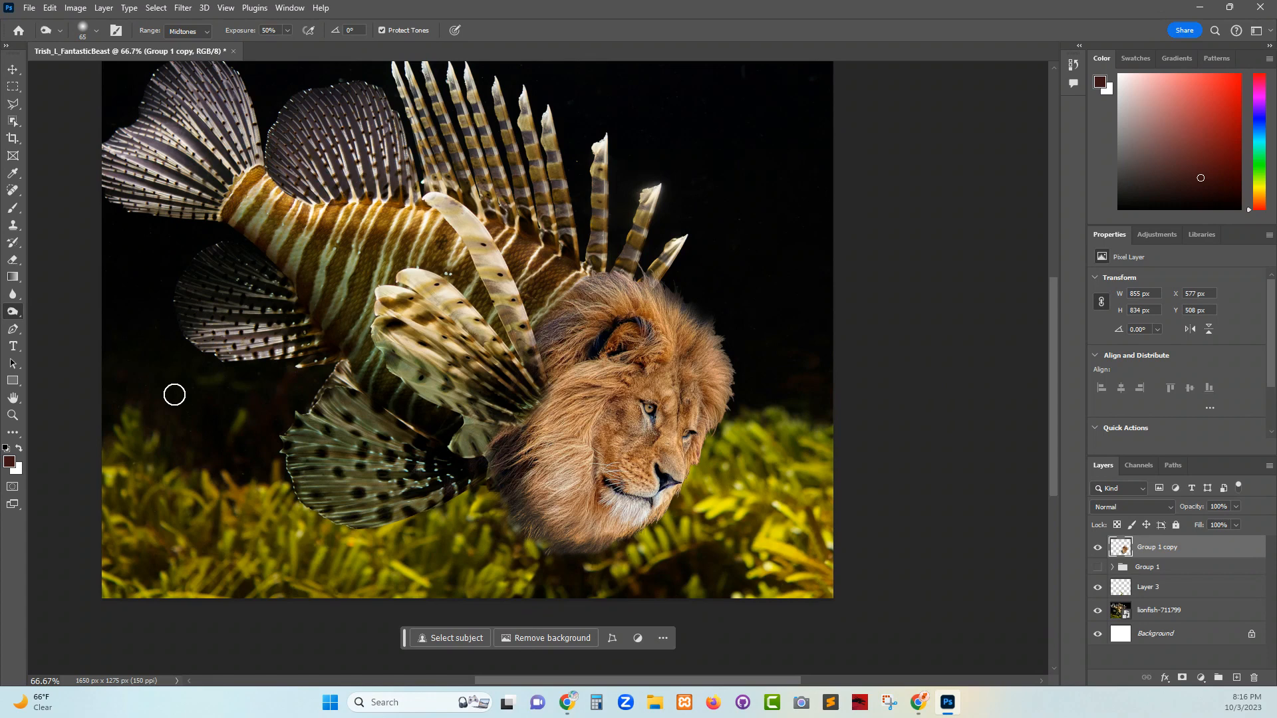
Step: Dodge the upper and front edges of the mane and forehead on midtones at 50% exposure to add highlights
right_click(17, 315)
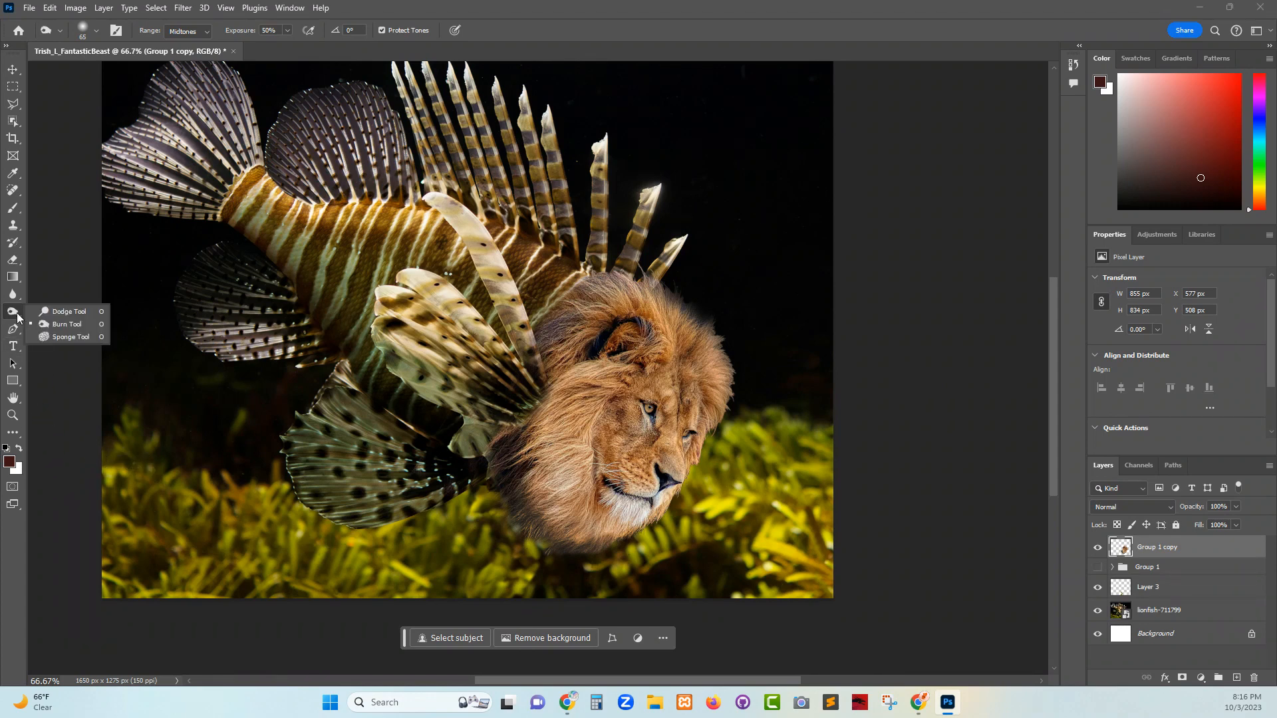
click(52, 310)
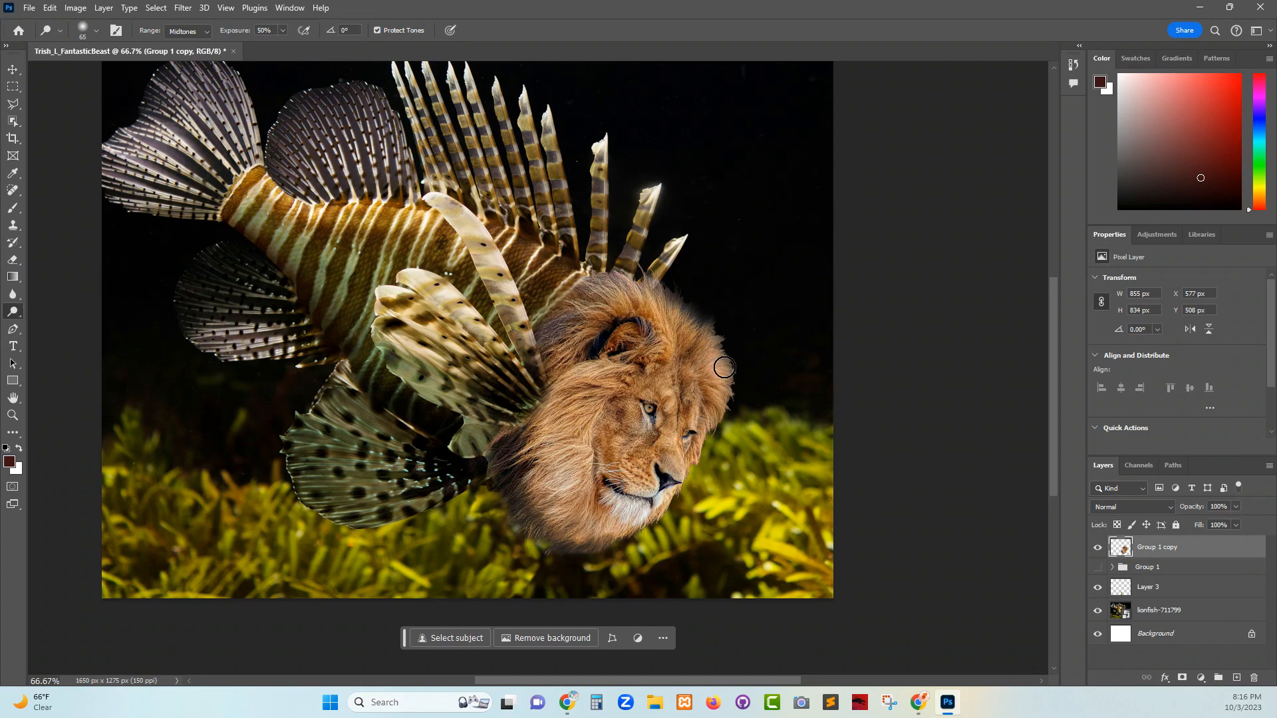
mouse_move(724, 378)
mouse_down()
mouse_move(722, 336)
mouse_move(729, 366)
mouse_move(648, 276)
mouse_move(647, 315)
mouse_move(632, 276)
mouse_move(643, 309)
mouse_move(609, 280)
mouse_move(633, 335)
mouse_move(618, 310)
mouse_move(580, 295)
mouse_move(622, 286)
mouse_move(574, 335)
mouse_move(593, 307)
mouse_move(681, 337)
mouse_move(664, 295)
mouse_move(687, 340)
mouse_move(696, 322)
mouse_move(699, 346)
mouse_move(710, 301)
mouse_move(697, 353)
mouse_move(694, 324)
mouse_move(722, 330)
mouse_move(756, 392)
mouse_move(737, 406)
mouse_move(728, 357)
mouse_move(712, 384)
mouse_move(719, 363)
mouse_move(718, 395)
mouse_move(730, 398)
mouse_move(724, 311)
mouse_move(673, 277)
mouse_move(672, 331)
mouse_move(639, 272)
mouse_up()
mouse_move(678, 366)
mouse_down()
mouse_move(675, 393)
mouse_move(689, 369)
mouse_move(709, 380)
mouse_move(703, 357)
mouse_up()
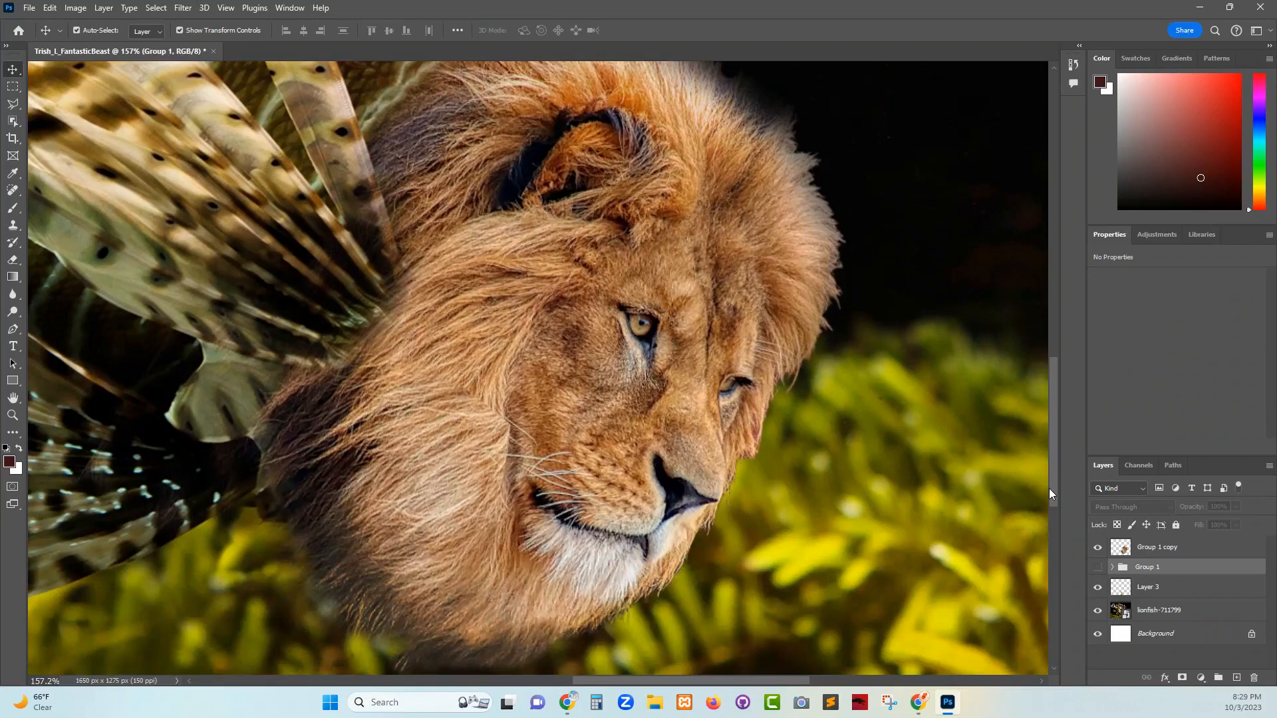
Step: Add a layer mask to the merged lion layer, Group 1 copy
drag(1047, 488, 1065, 444)
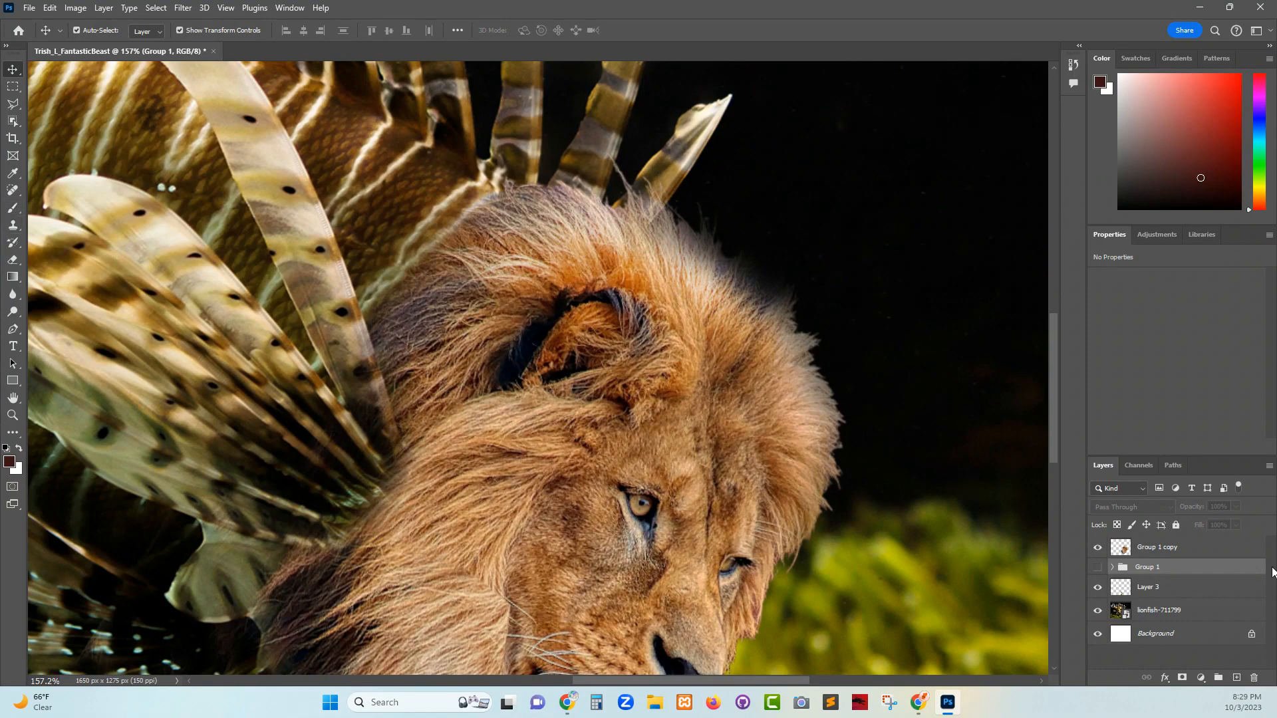
click(1226, 554)
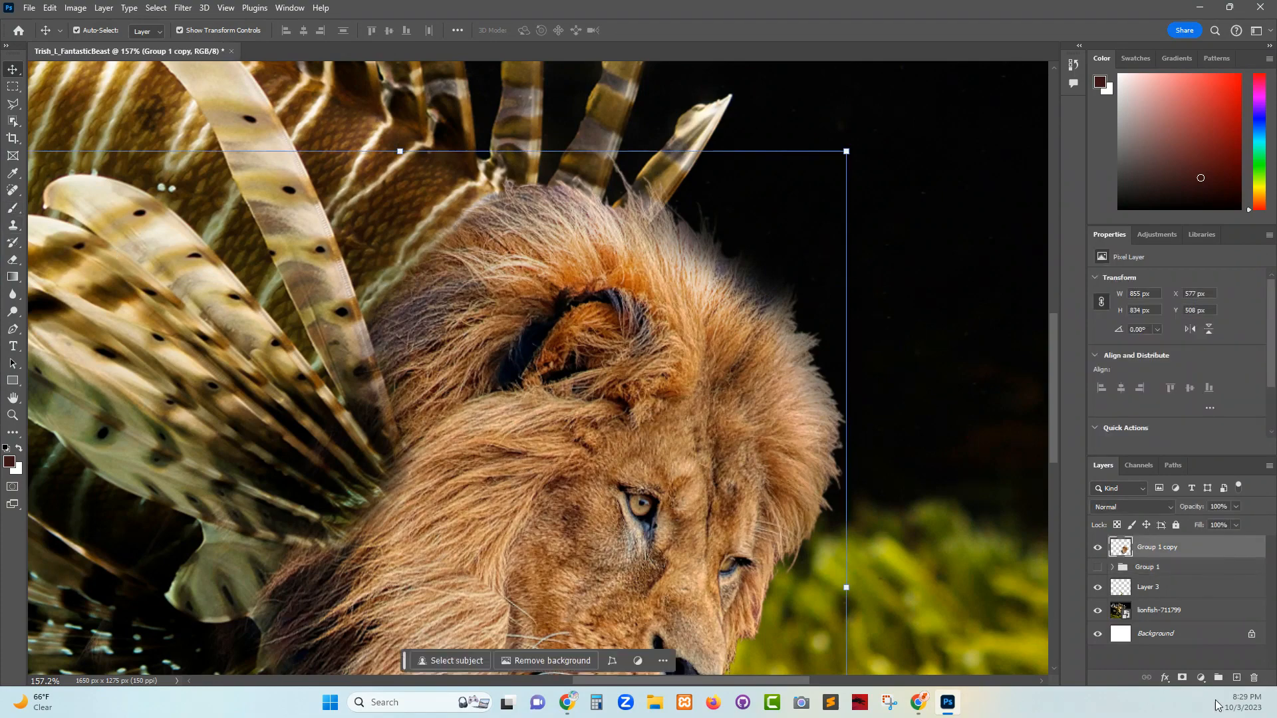
click(1183, 677)
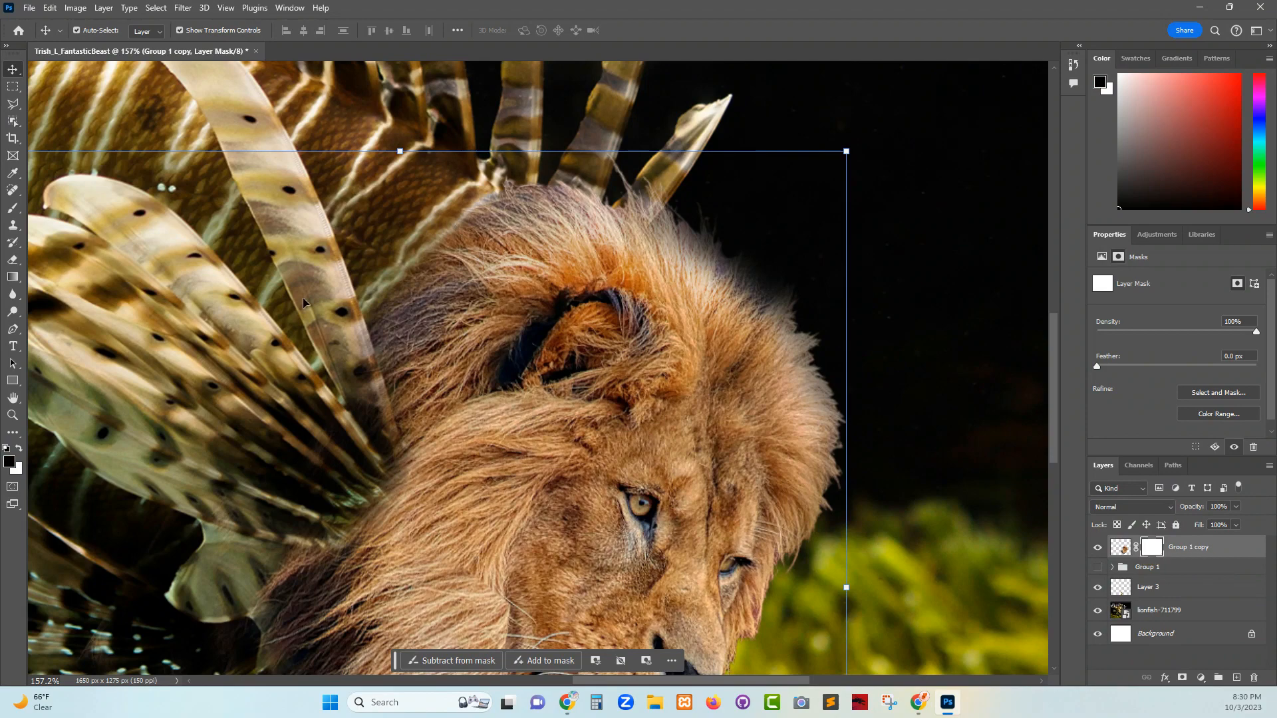
Step: Paint black on the lion's layer mask with a 15 px brush at 37% opacity to soften the mane's upper and front edges
key(b)
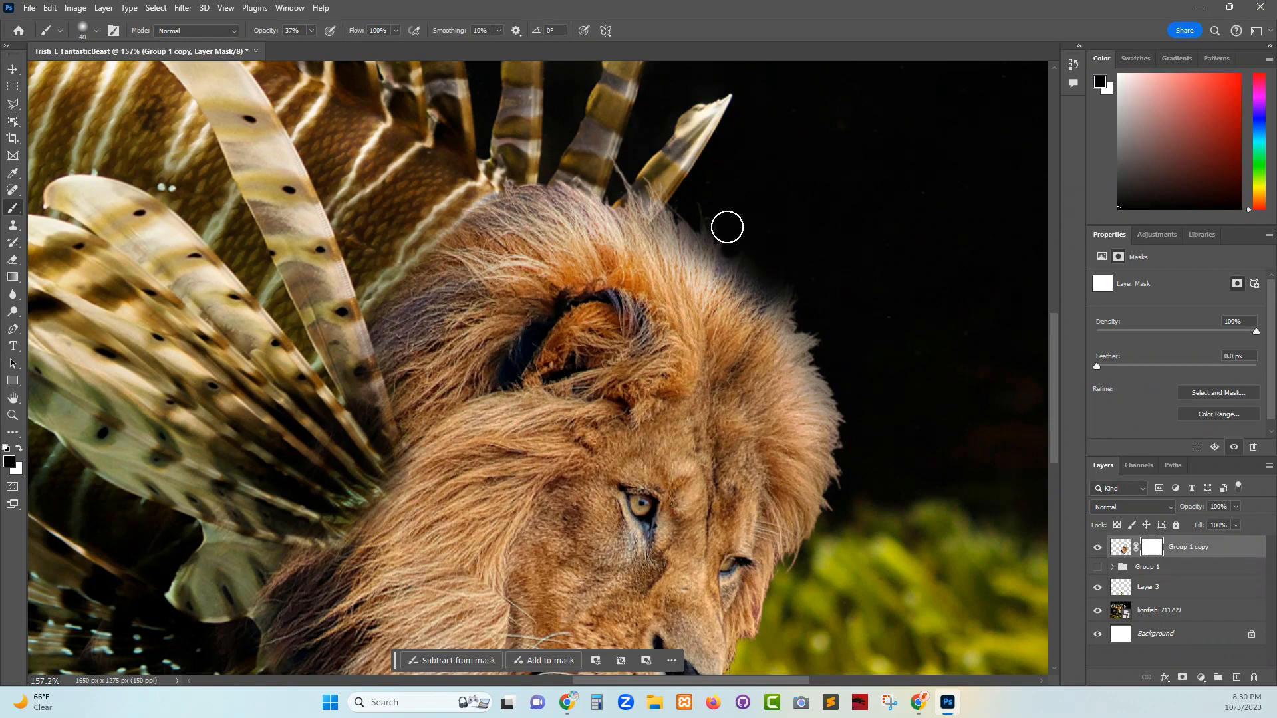
key(bracketleft)
key(bracketleft)
key(bracketleft)
mouse_move(691, 226)
mouse_down()
mouse_move(689, 257)
mouse_move(703, 263)
mouse_up()
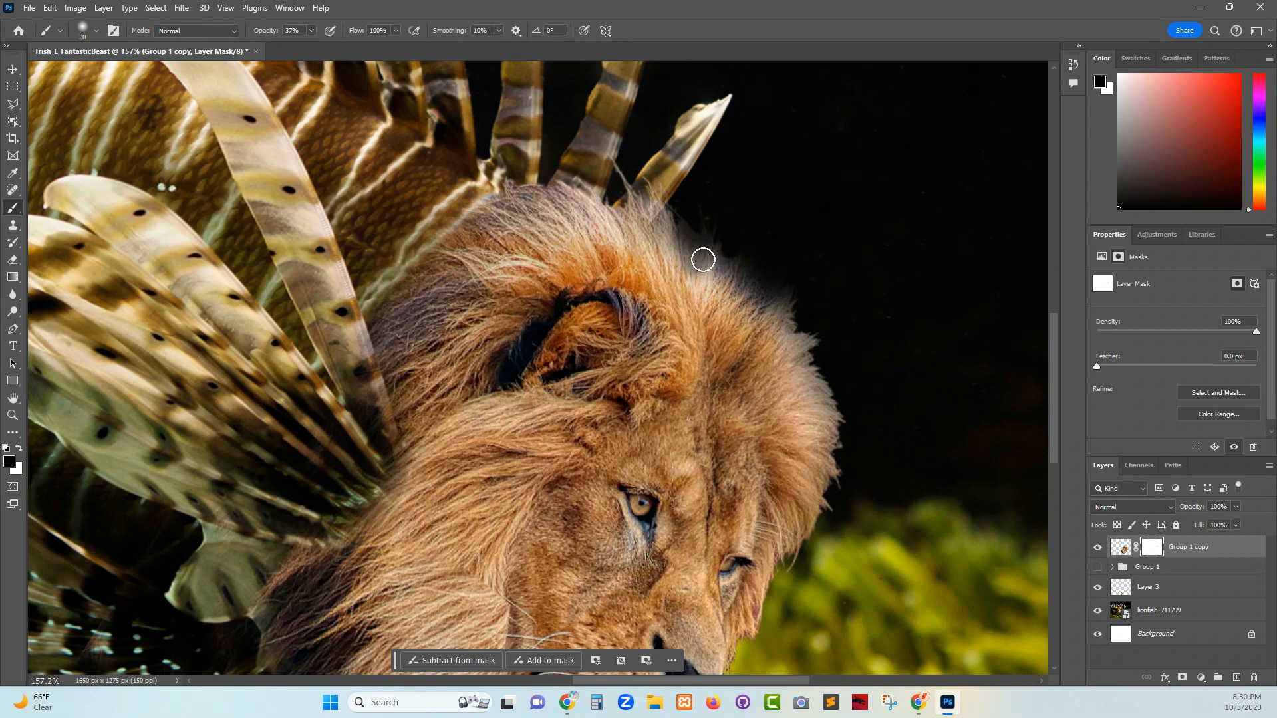
key(ctrl+z)
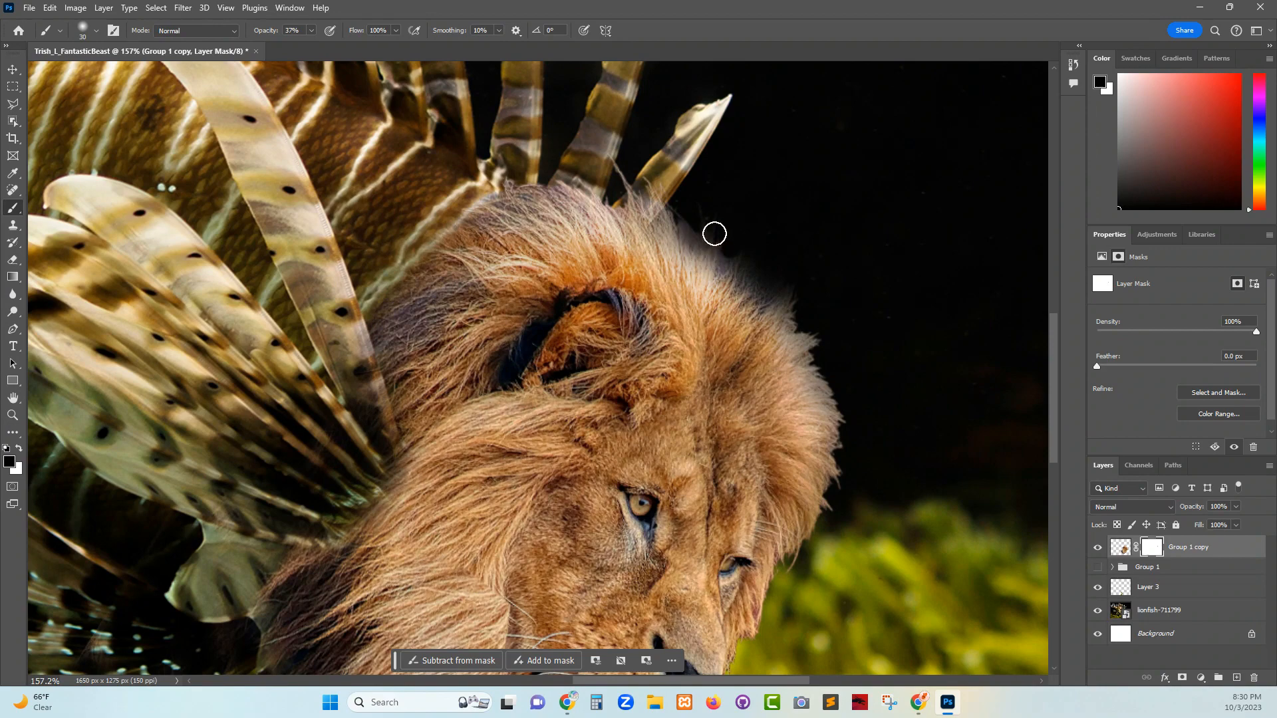
key(bracketleft)
key(bracketleft)
key(bracketleft)
mouse_move(713, 241)
mouse_down()
mouse_move(724, 285)
mouse_move(724, 230)
mouse_move(726, 282)
mouse_move(739, 248)
mouse_move(734, 291)
mouse_move(740, 252)
mouse_move(738, 283)
mouse_move(707, 238)
mouse_move(702, 256)
mouse_move(679, 206)
mouse_move(689, 258)
mouse_move(708, 214)
mouse_up()
mouse_move(778, 294)
mouse_down()
mouse_move(806, 322)
mouse_move(787, 312)
mouse_move(827, 380)
mouse_move(835, 436)
mouse_move(831, 409)
mouse_move(839, 419)
mouse_up()
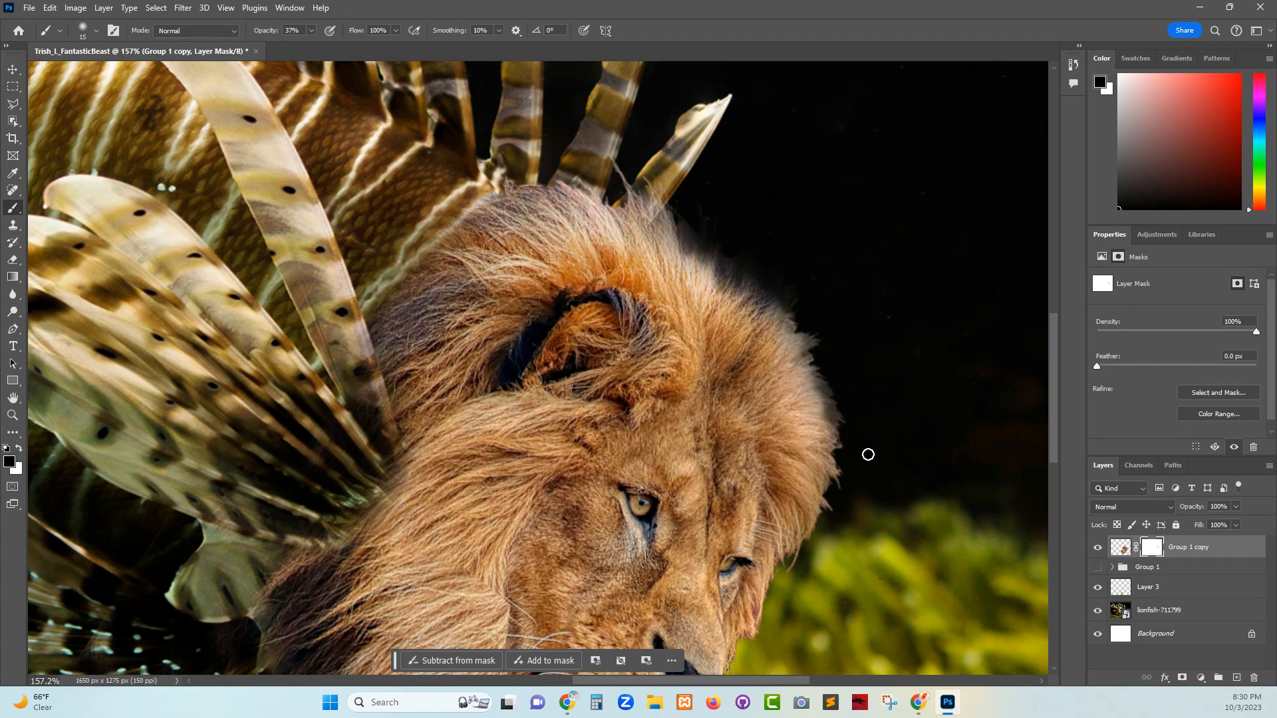
mouse_move(838, 485)
mouse_down()
mouse_move(835, 394)
mouse_move(812, 326)
mouse_move(794, 343)
mouse_move(816, 327)
mouse_move(812, 344)
mouse_move(801, 315)
mouse_move(754, 301)
mouse_move(731, 274)
mouse_move(722, 293)
mouse_move(692, 245)
mouse_move(705, 276)
mouse_move(696, 216)
mouse_move(679, 257)
mouse_move(672, 173)
mouse_move(664, 219)
mouse_move(673, 228)
mouse_move(662, 188)
mouse_move(714, 242)
mouse_up()
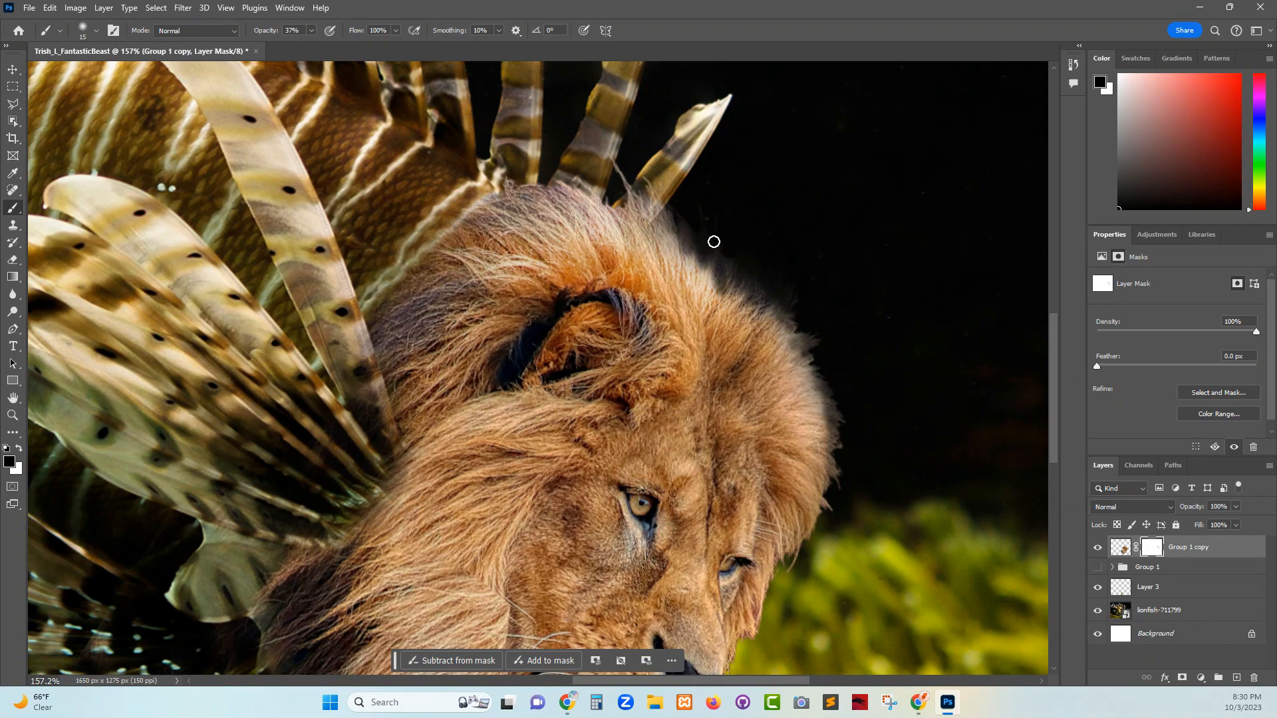
Step: Paint white on the lion's layer mask to restore hair along the mane's upper edge, and check the head at 100% zoom
key(x)
mouse_move(726, 293)
mouse_down()
mouse_move(724, 215)
mouse_move(717, 297)
mouse_move(719, 215)
mouse_move(714, 290)
mouse_move(708, 217)
mouse_move(715, 289)
mouse_move(682, 225)
mouse_up()
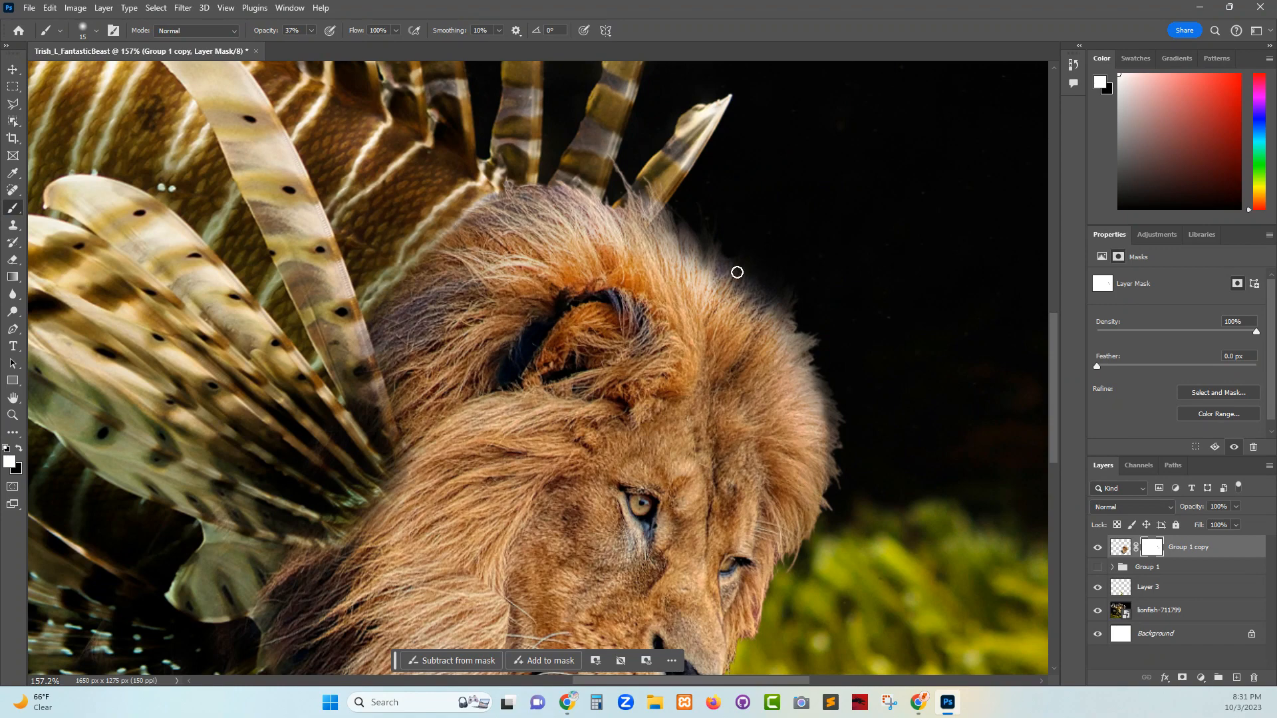
mouse_move(766, 415)
mouse_down()
mouse_move(921, 169)
mouse_move(781, 265)
mouse_move(787, 297)
mouse_move(863, 343)
mouse_up()
click(14, 415)
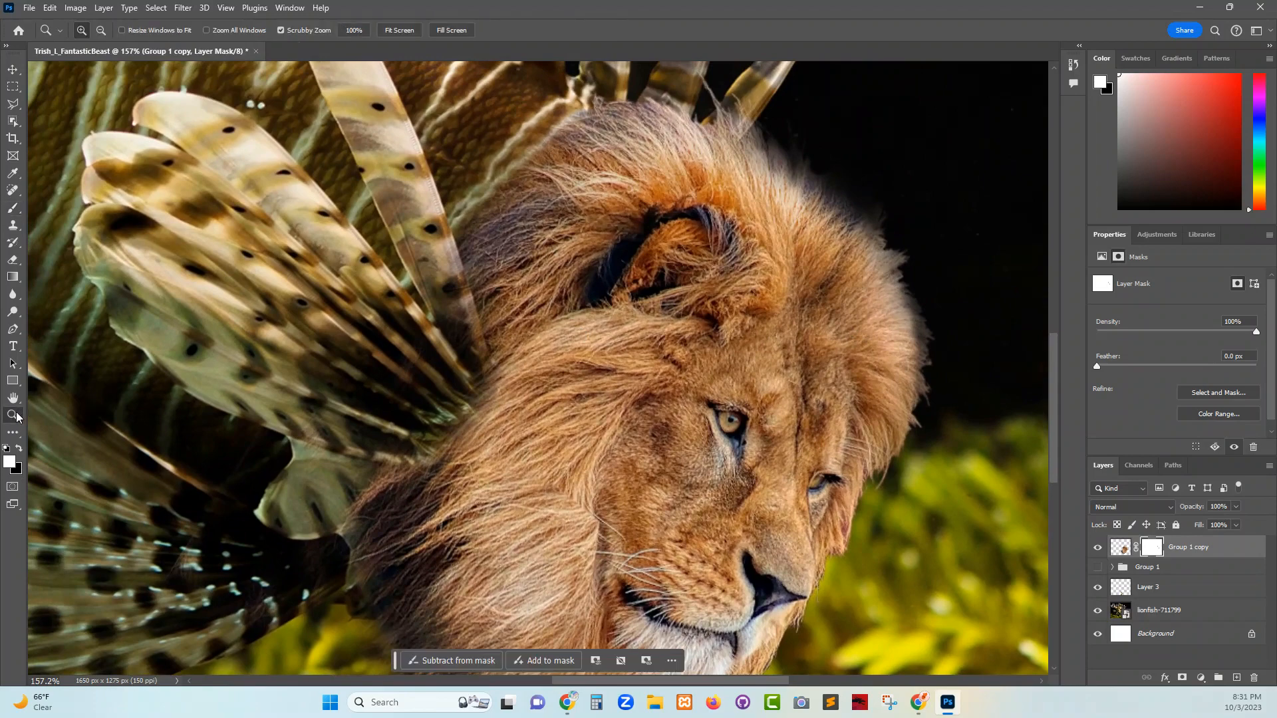
double_click(15, 415)
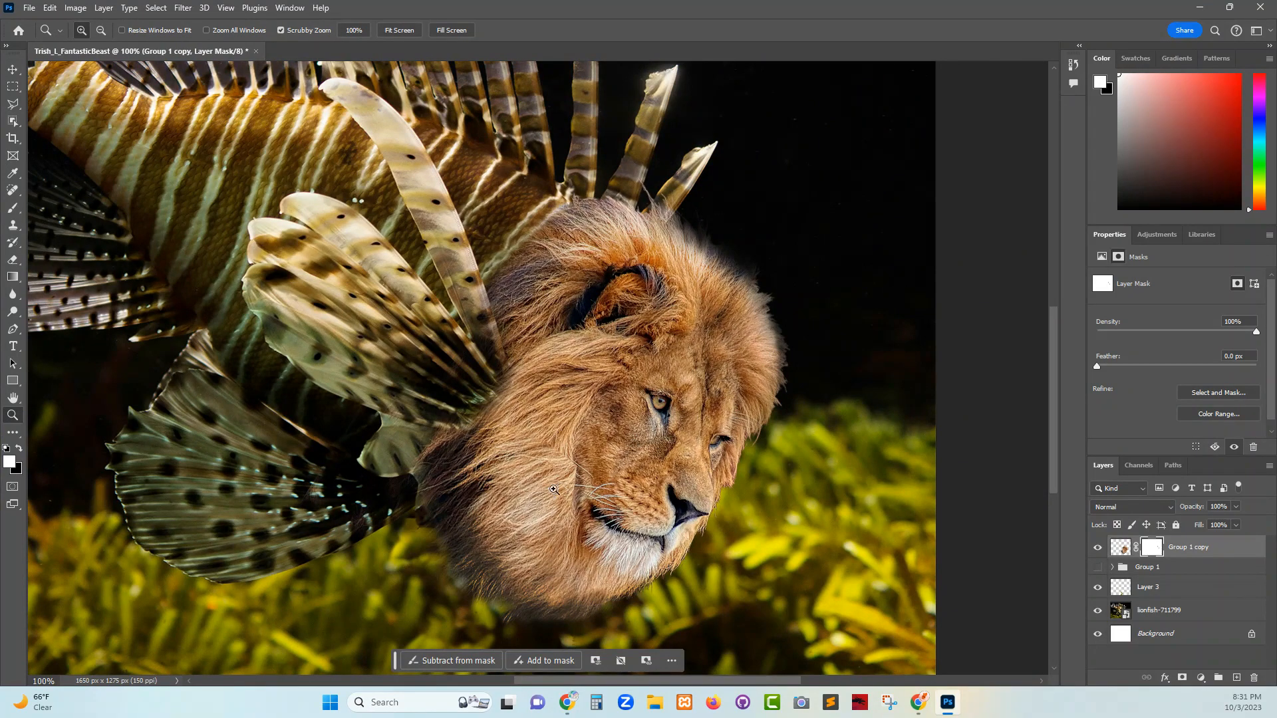
drag(622, 500, 715, 517)
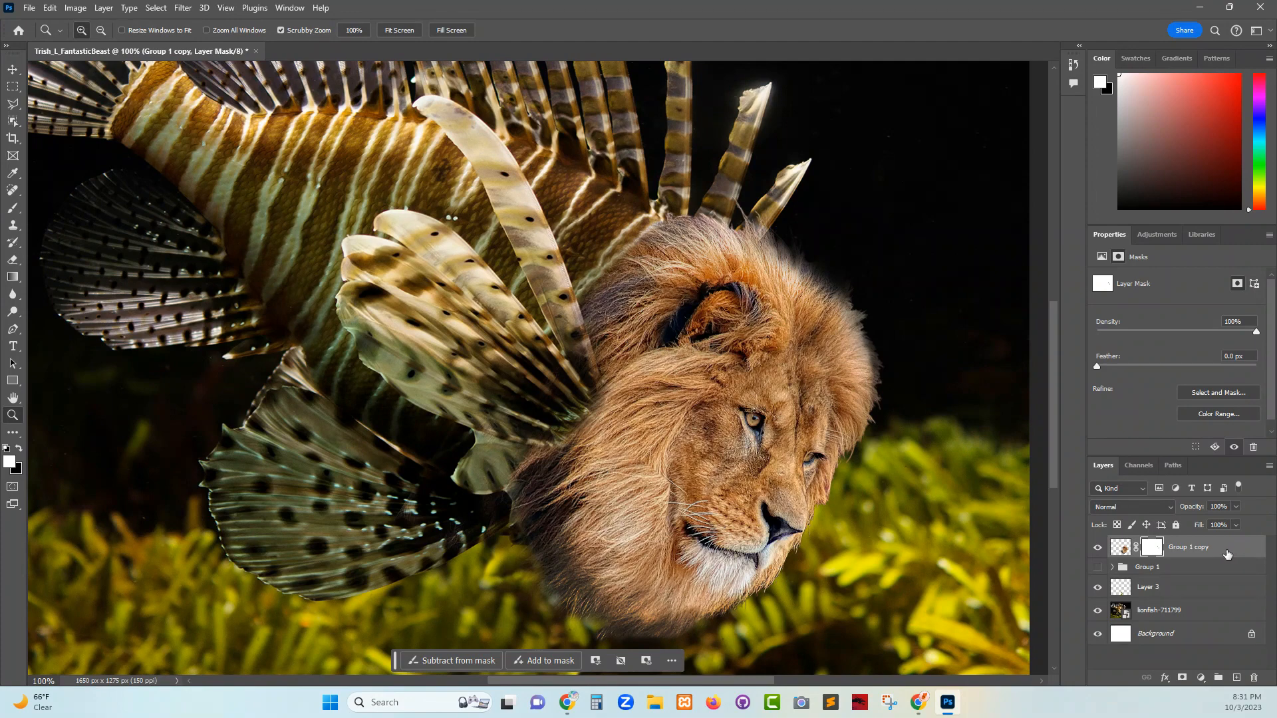
Step: Target the merged lion layer's image instead of its mask and add a Curves adjustment layer above it
key(ctrl+2)
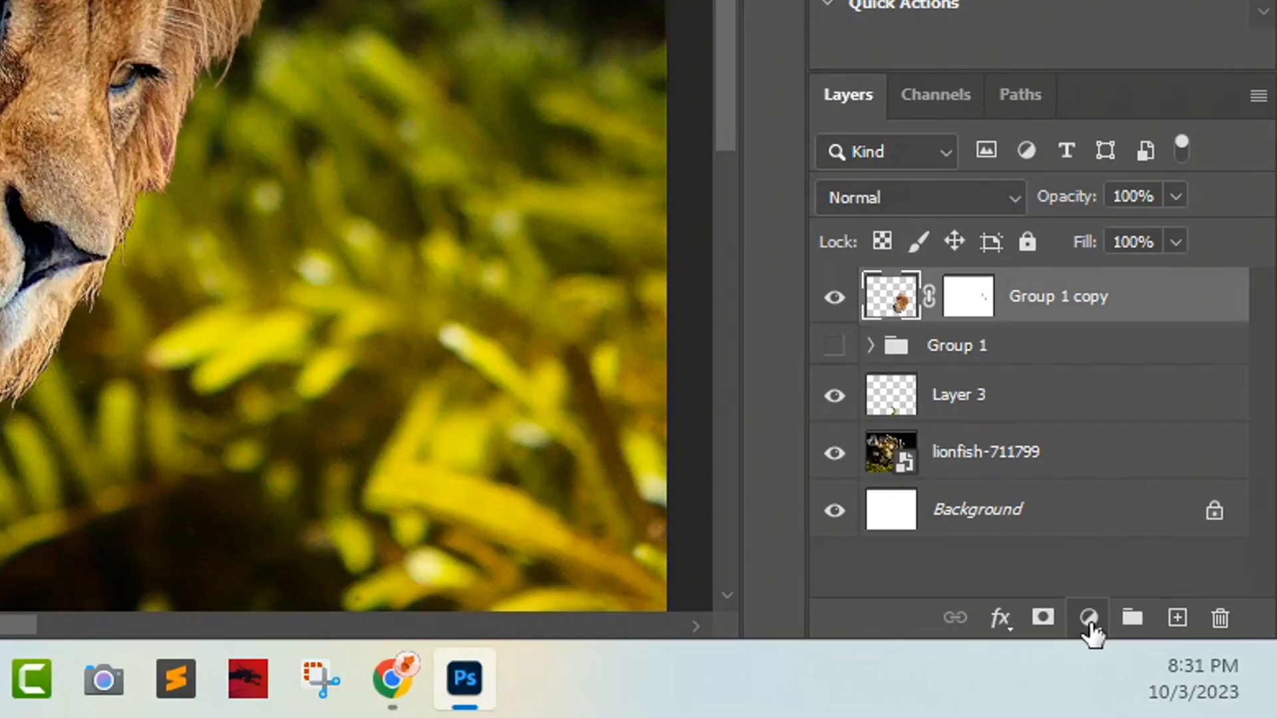
click(883, 509)
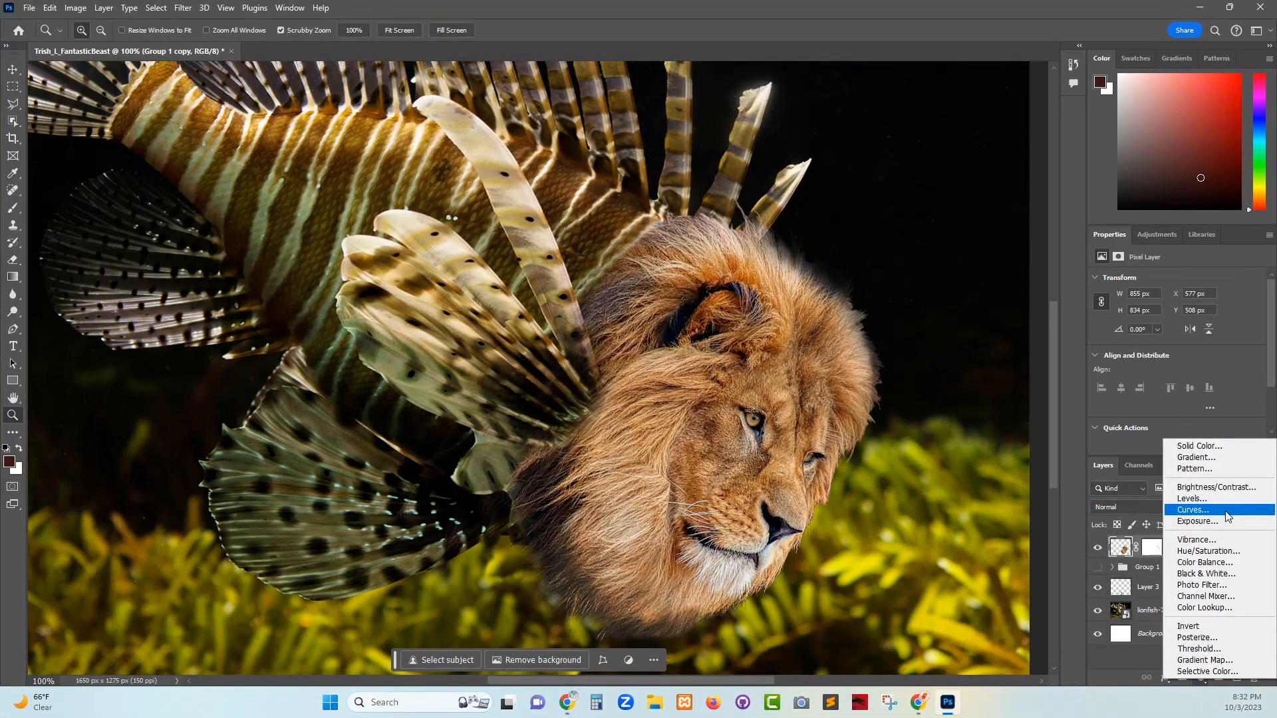
click(1226, 517)
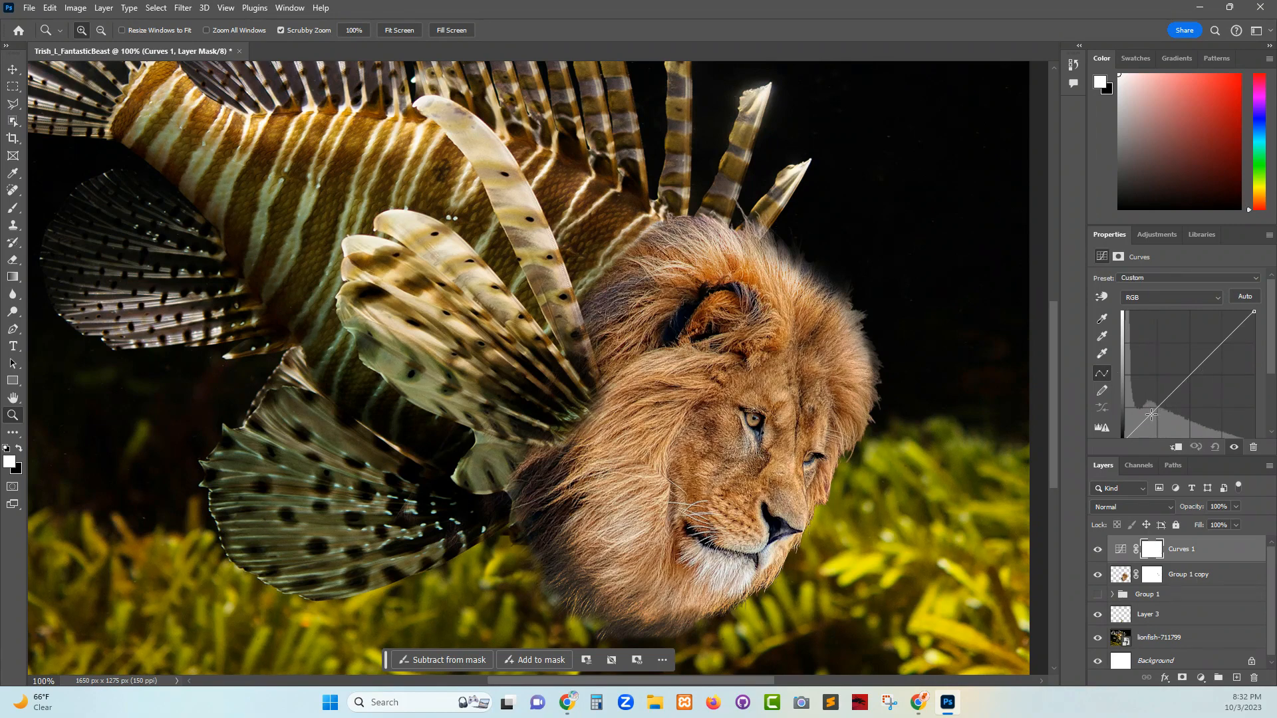
Step: Pull the RGB curve down with two points to darken the tones, and clip the Curves layer to the merged lion layer
drag(1151, 415, 1148, 407)
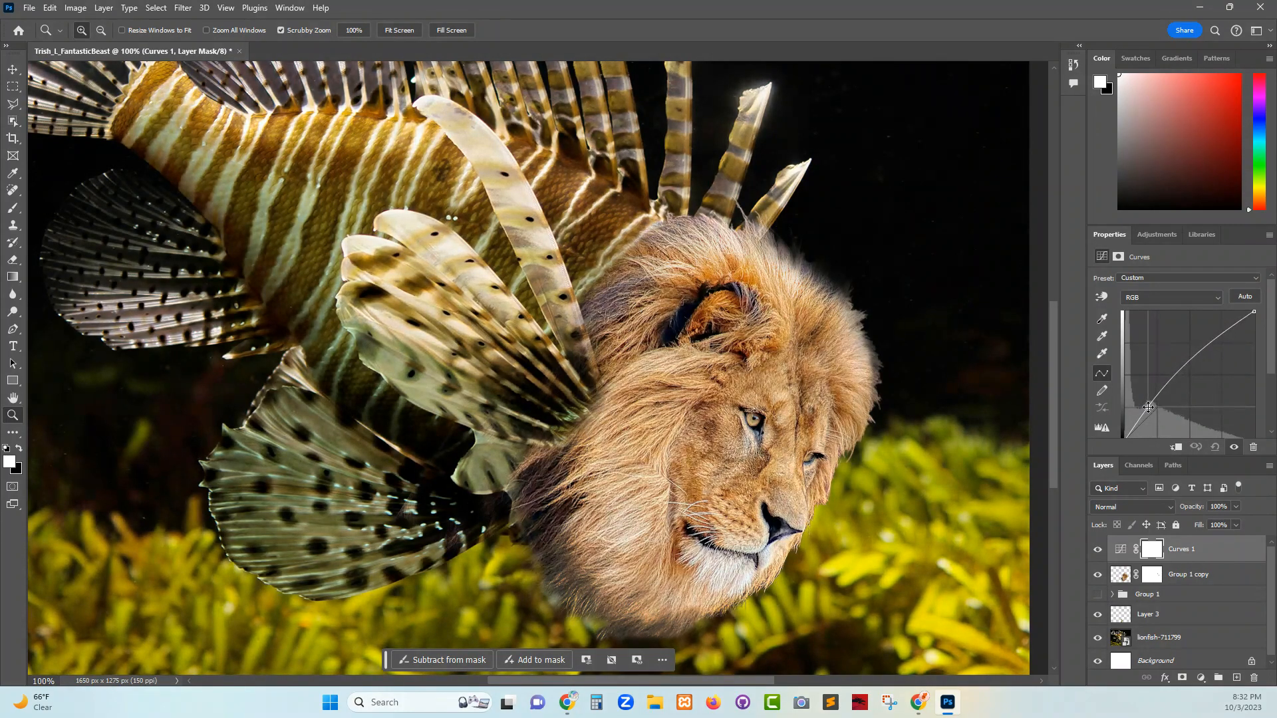
drag(1148, 407, 1166, 413)
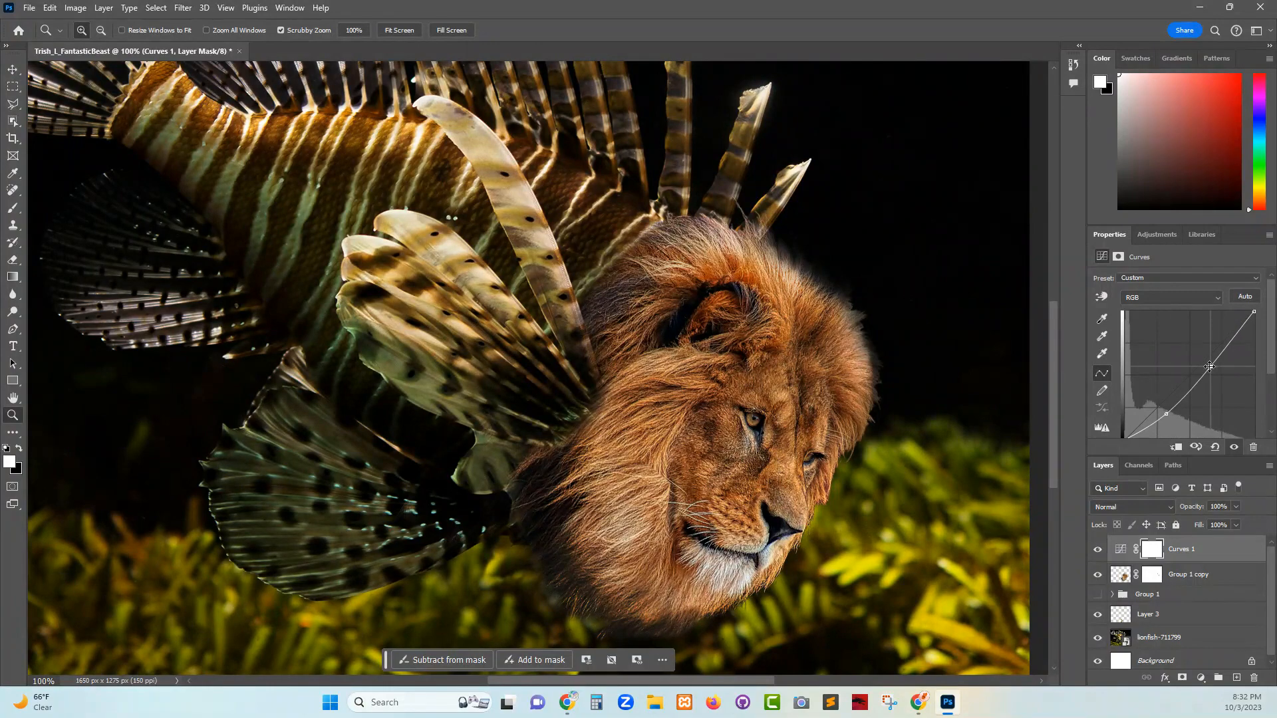
mouse_move(1212, 367)
mouse_down()
mouse_move(1196, 357)
mouse_move(1216, 373)
mouse_up()
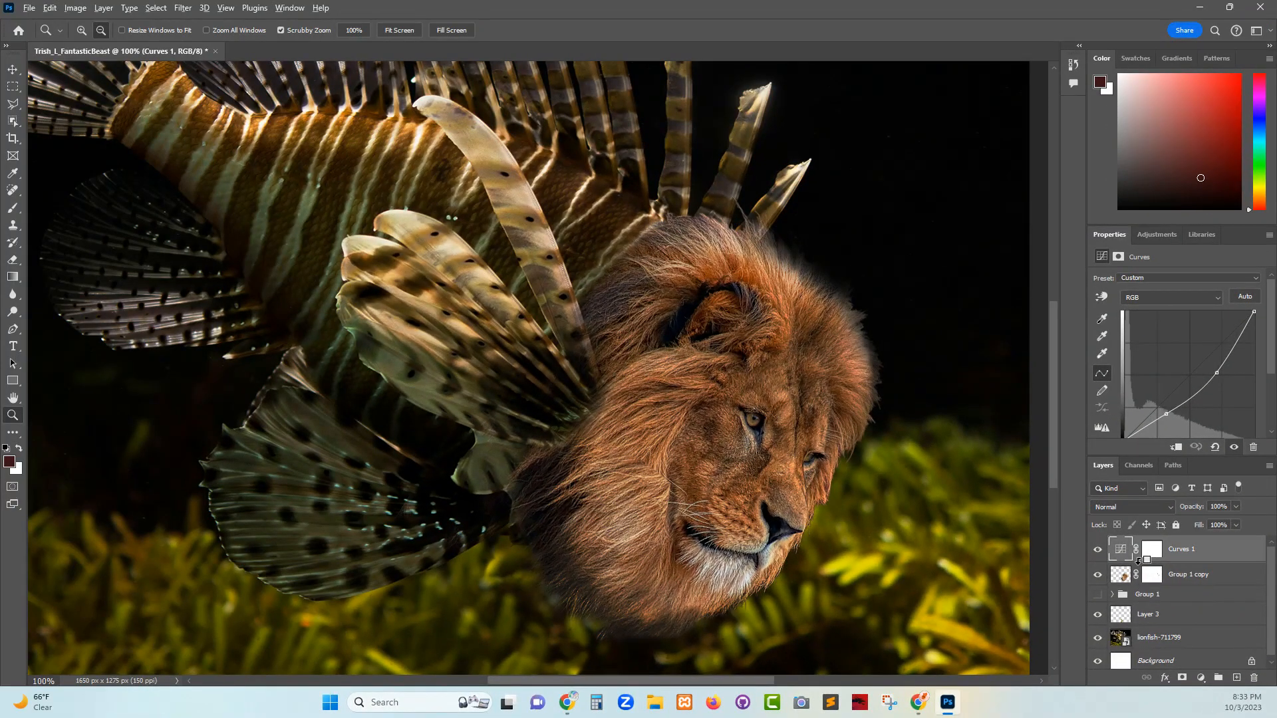
alt+click(1138, 560)
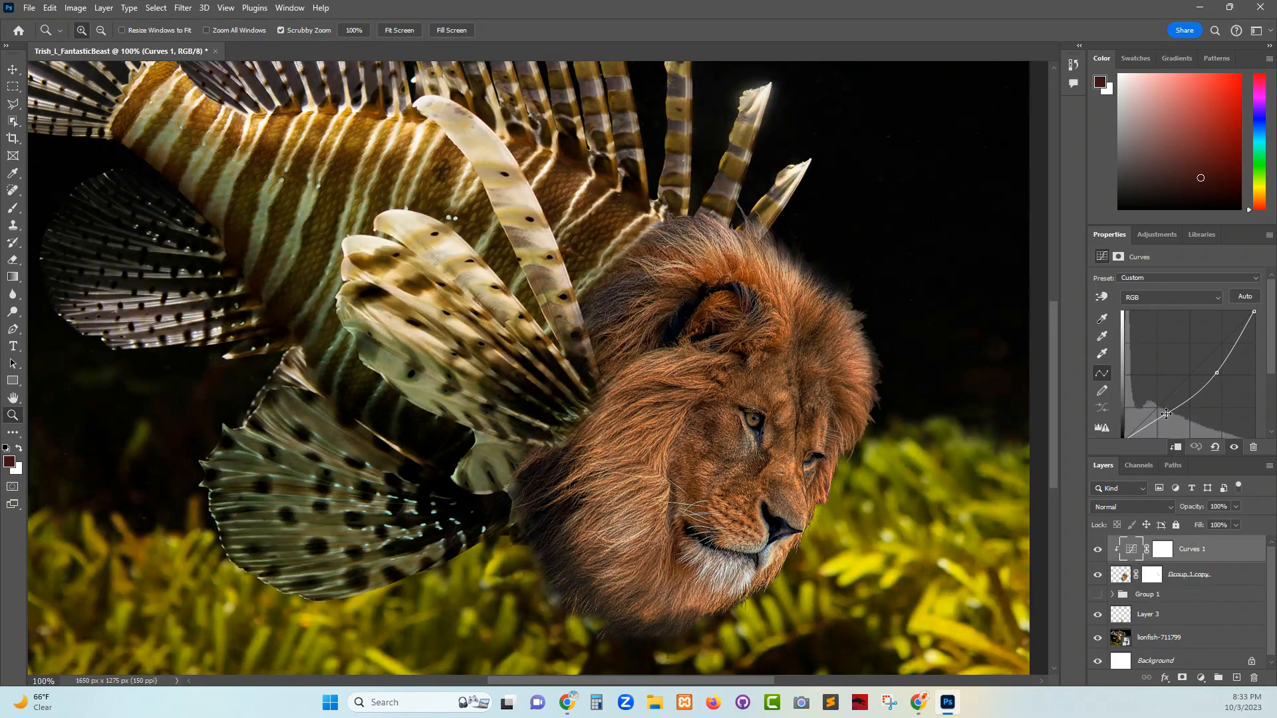
Step: Fine-tune the shadow and highlight points of the RGB curve to slightly soften the darkening of the lion's head
mouse_move(1165, 415)
mouse_down()
mouse_move(1182, 397)
mouse_move(1185, 415)
mouse_move(1166, 417)
mouse_up()
click(1215, 373)
drag(1214, 372, 1212, 367)
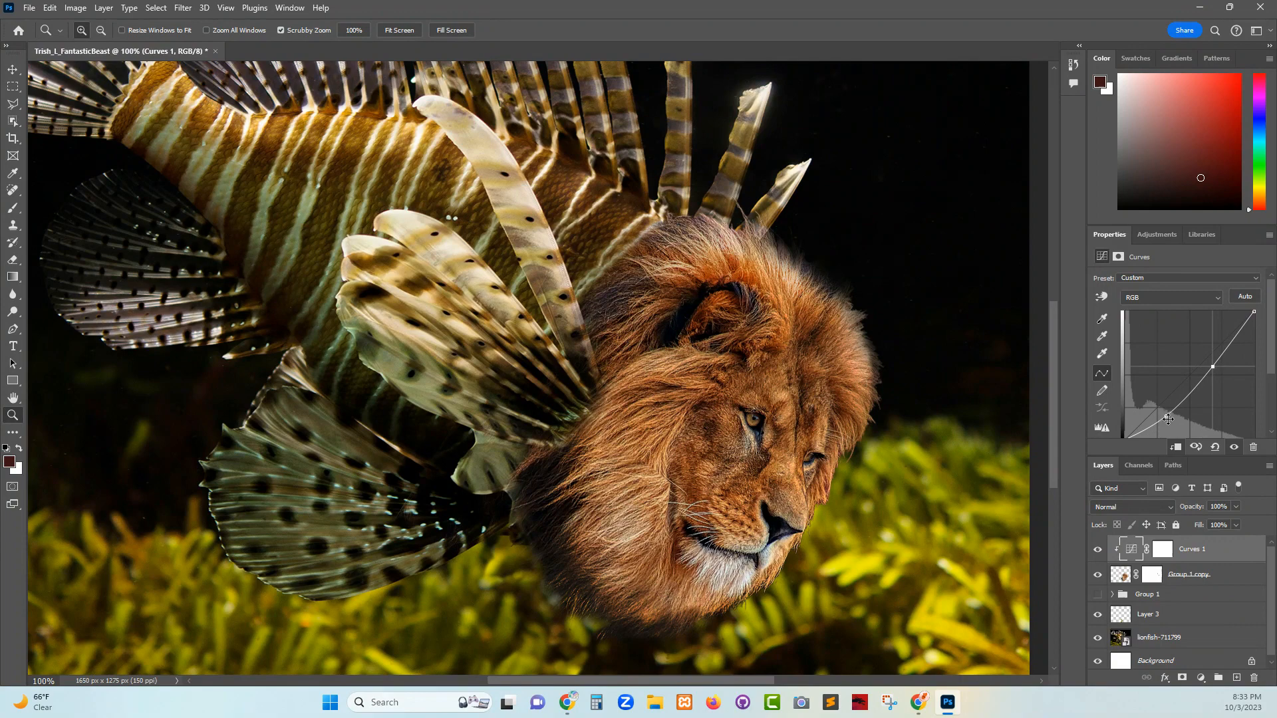
drag(1166, 416, 1169, 411)
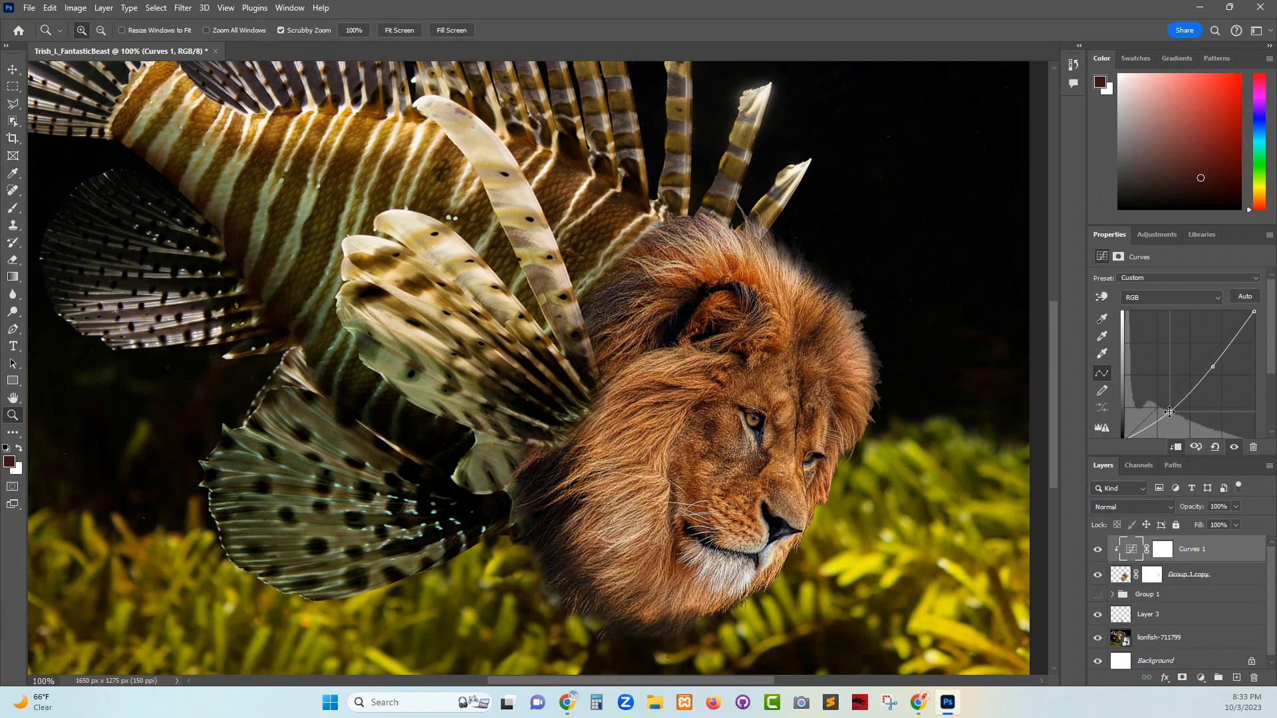
click(1212, 367)
drag(1212, 367, 1212, 369)
Step: Target the Curves layer's mask and zoom out to 66.7% to show the whole composite
click(1161, 552)
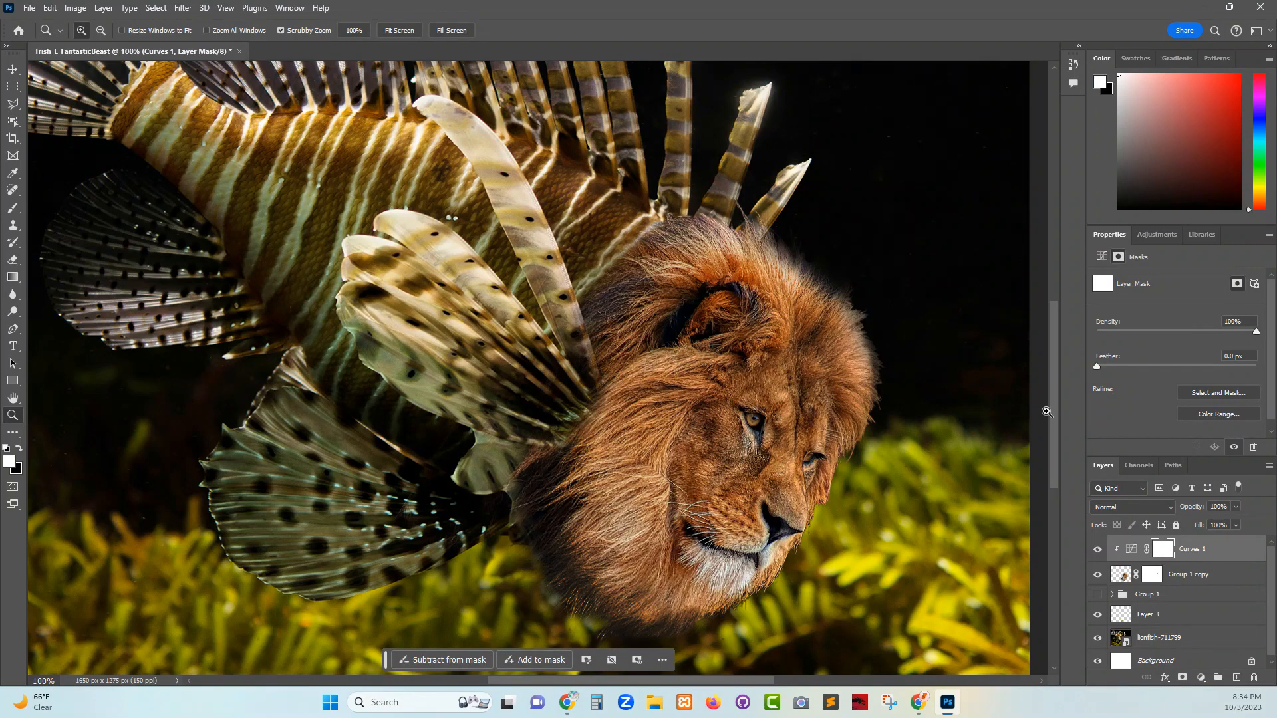
click(16, 346)
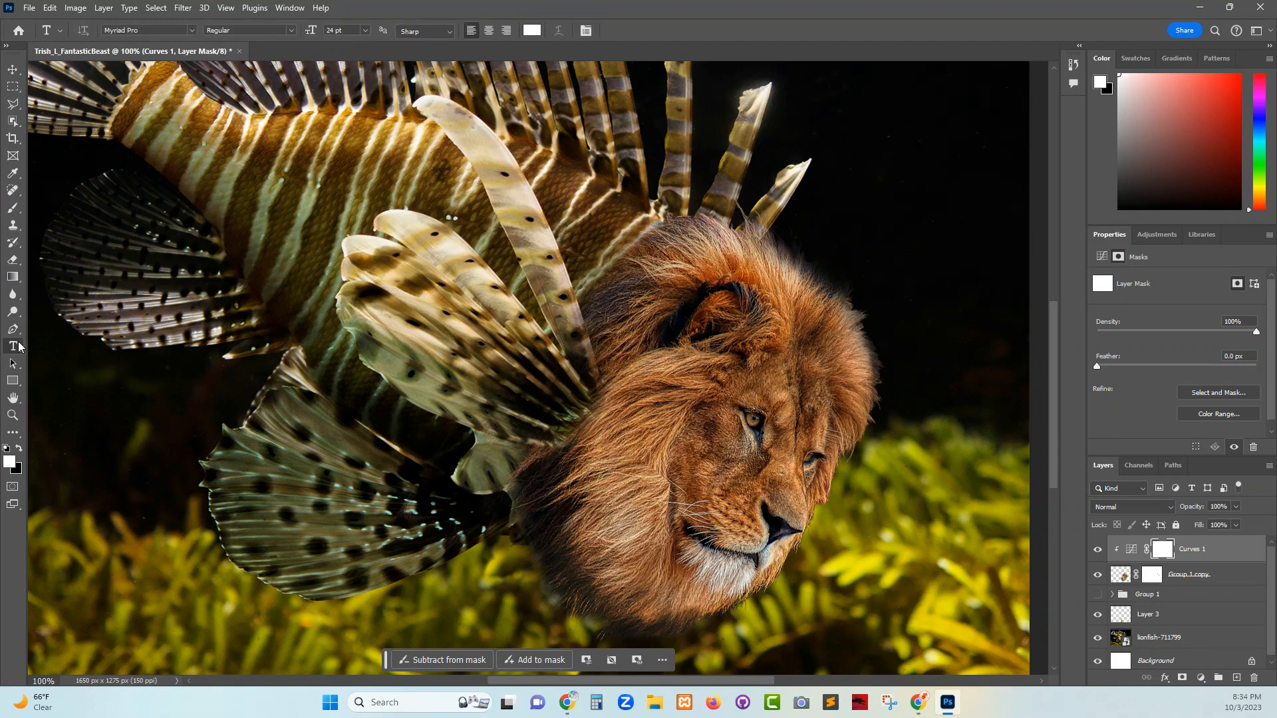
click(13, 69)
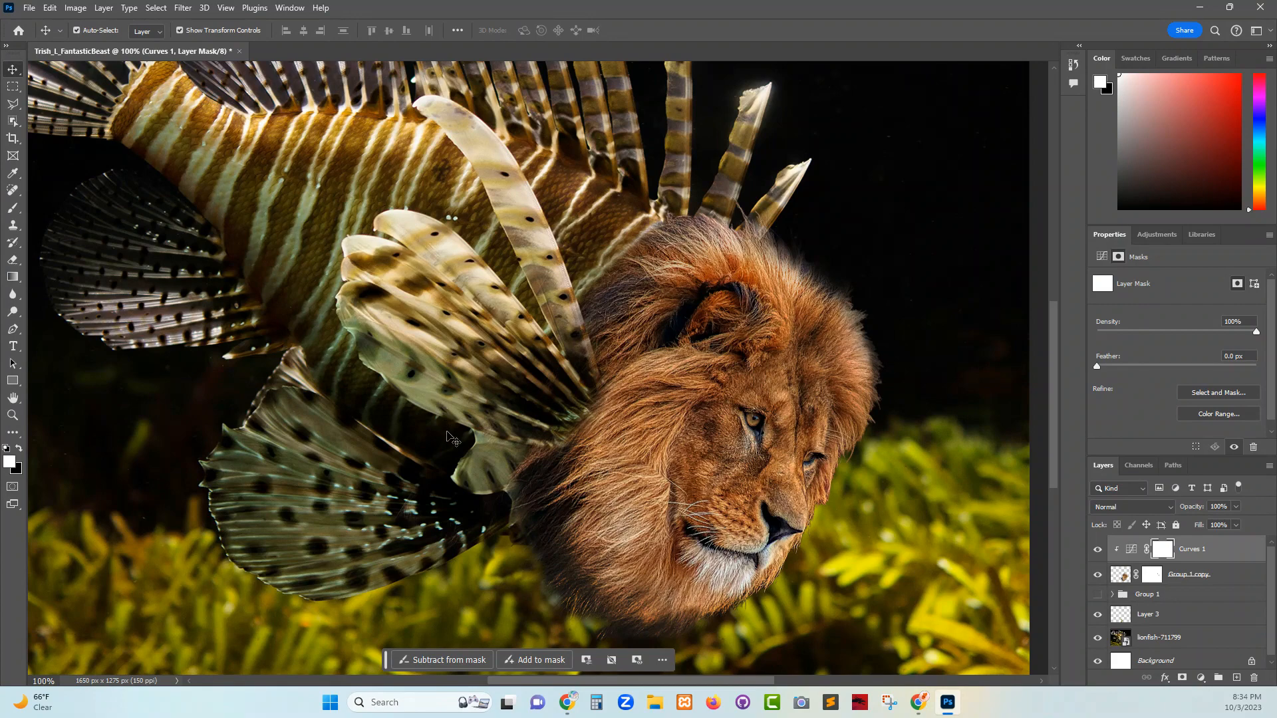
key(z)
alt+click(617, 442)
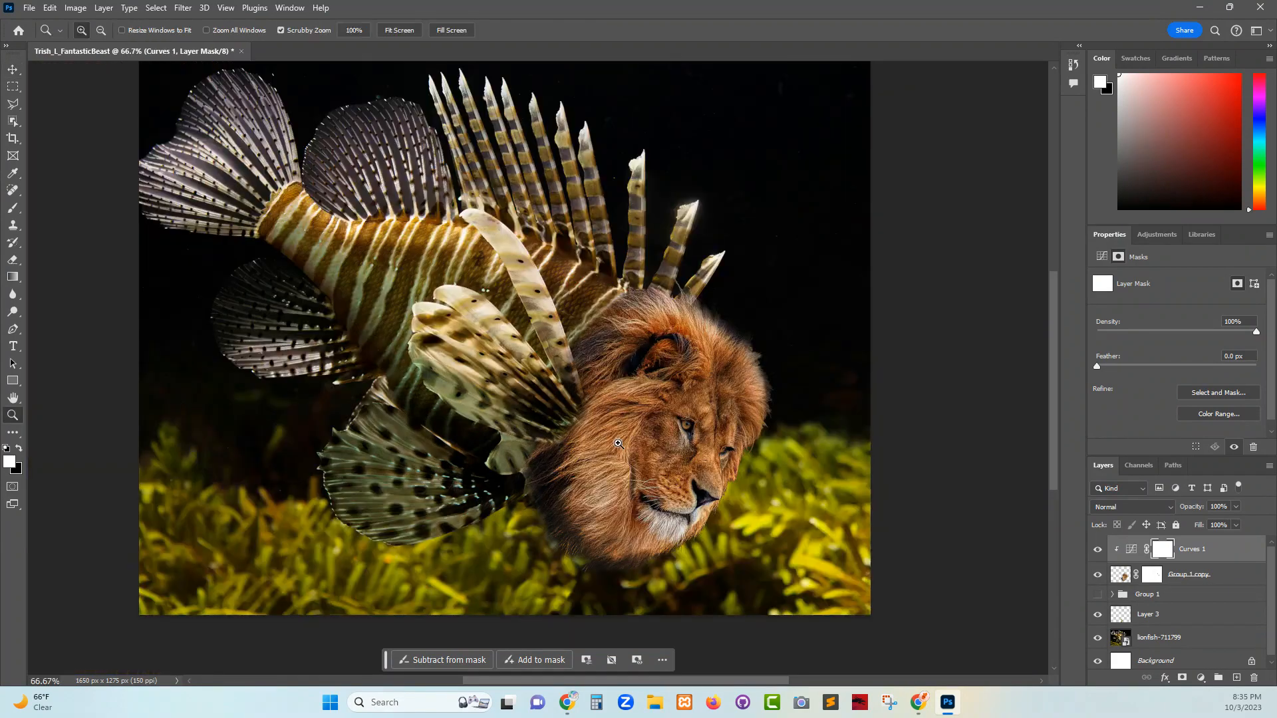